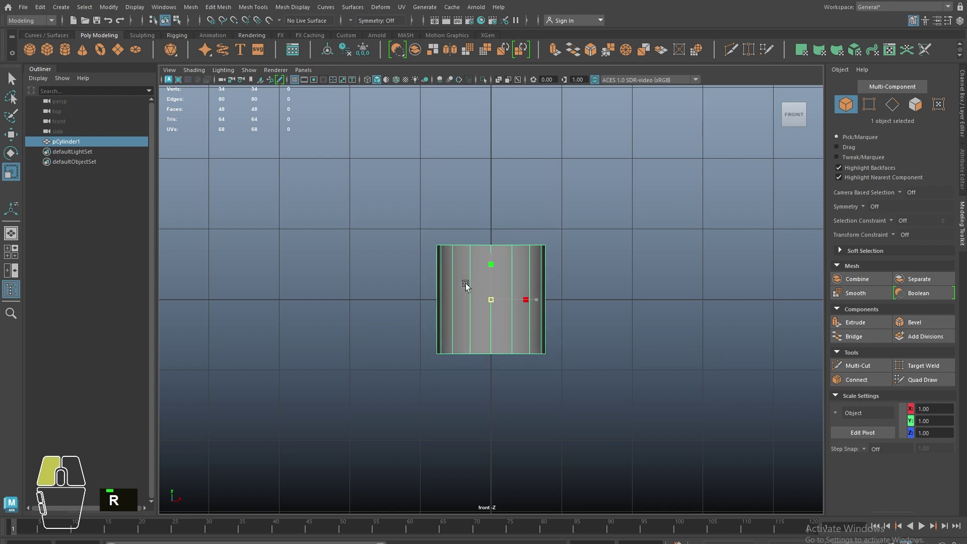
# Step: Raise the cylinder to Y 0.34 and delete the faces of its top cap
pyautogui.press('w')
pyautogui.moveTo(490, 264); pyautogui.dragTo(489, 238)
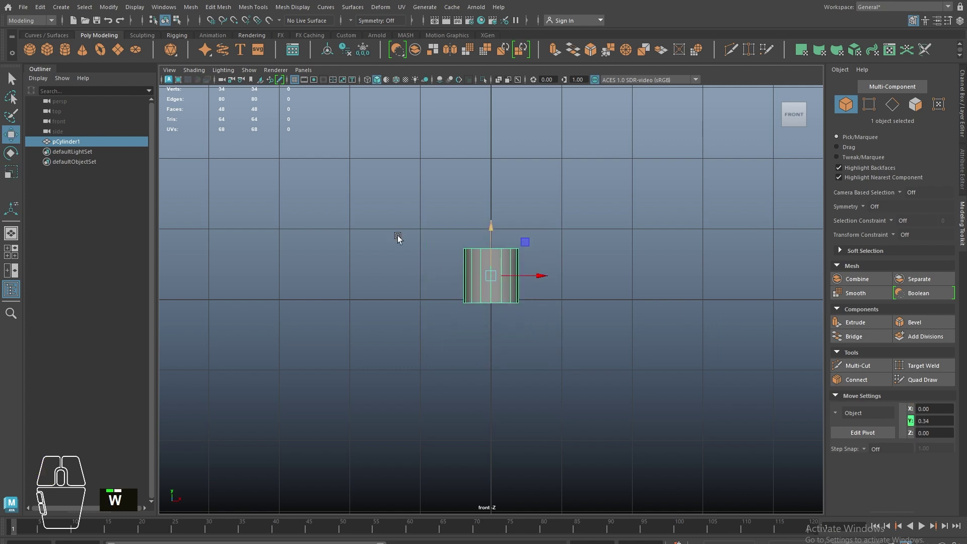
pyautogui.keyDown('alt'); pyautogui.moveTo(398, 235); pyautogui.dragTo(633, 348, button='right'); pyautogui.keyUp('alt')
pyautogui.keyDown('alt'); pyautogui.moveTo(632, 347); pyautogui.dragTo(544, 393, button='middle'); pyautogui.keyUp('alt')
pyautogui.keyDown('alt'); pyautogui.moveTo(544, 392); pyautogui.dragTo(489, 404, button='right'); pyautogui.keyUp('alt')
pyautogui.keyDown('alt'); pyautogui.moveTo(492, 386); pyautogui.dragTo(486, 415, button='middle'); pyautogui.keyUp('alt')
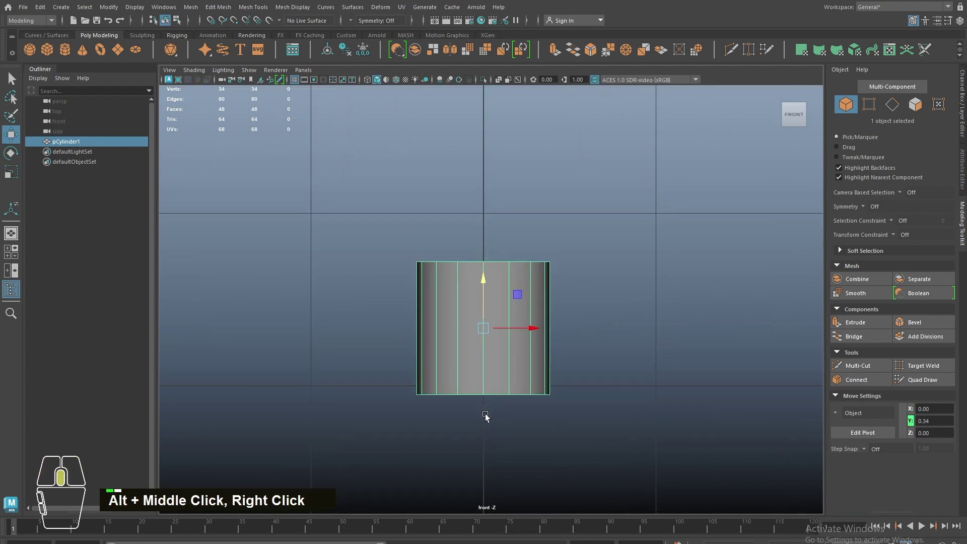
pyautogui.moveTo(505, 362); pyautogui.dragTo(438, 286, button='right')
pyautogui.moveTo(357, 224); pyautogui.dragTo(588, 299)
pyautogui.keyDown('alt'); pyautogui.moveTo(510, 310); pyautogui.dragTo(501, 334, button='middle'); pyautogui.keyUp('alt')
pyautogui.moveTo(498, 286); pyautogui.dragTo(486, 323, button='right')
pyautogui.moveTo(398, 283); pyautogui.dragTo(335, 399)
pyautogui.press('Delete')
# Step: Select the border edges around the cylinder's open top
pyautogui.moveTo(449, 341); pyautogui.dragTo(382, 252, button='right')
pyautogui.moveTo(382, 252); pyautogui.dragTo(341, 378)
pyautogui.keyDown('alt'); pyautogui.moveTo(341, 378); pyautogui.dragTo(539, 442, button='right'); pyautogui.keyUp('alt')
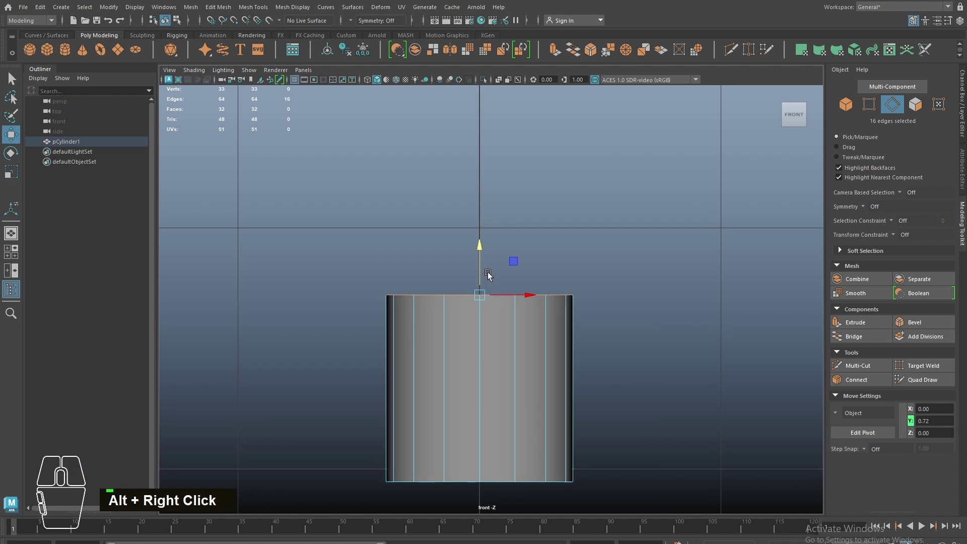
pyautogui.moveTo(481, 272); pyautogui.dragTo(481, 250)
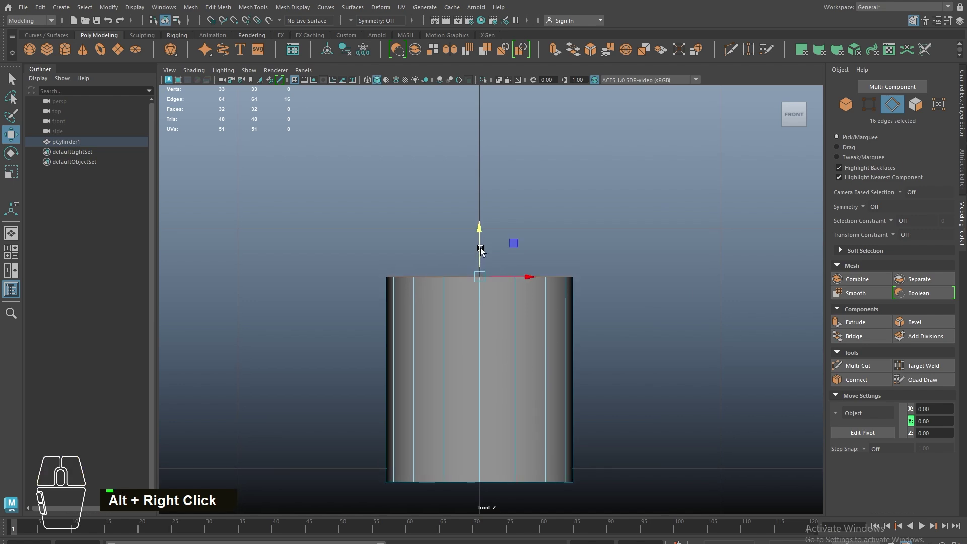
pyautogui.press('r')
pyautogui.press('w')
pyautogui.keyDown('shift'); pyautogui.click(479, 254); pyautogui.keyUp('shift')
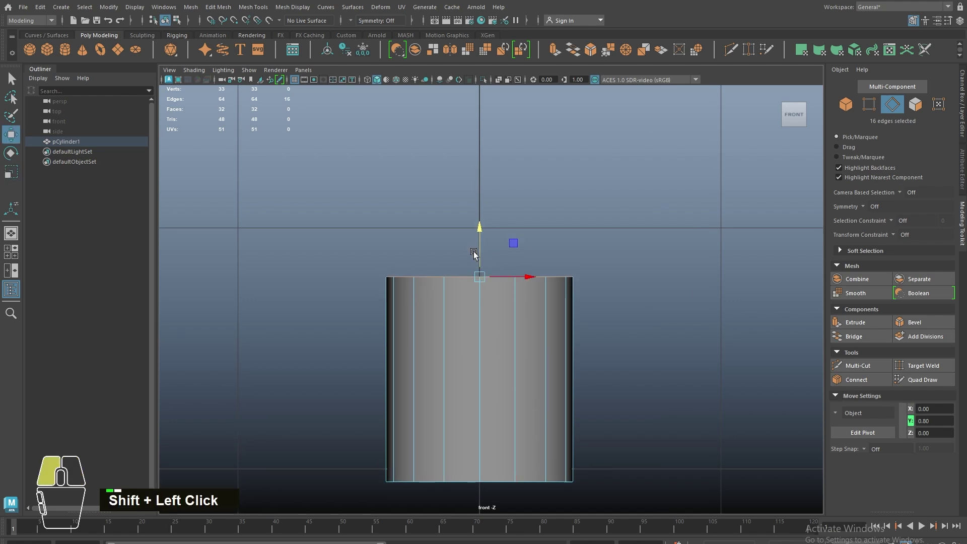
pyautogui.hotkey('ctrl', 'z')
# Step: Extrude the top border edges up to about Y 1.09 and scale them inward to form a sloped shoulder
pyautogui.keyDown('shift'); pyautogui.moveTo(479, 250); pyautogui.dragTo(461, 191); pyautogui.keyUp('shift')
pyautogui.press('r')
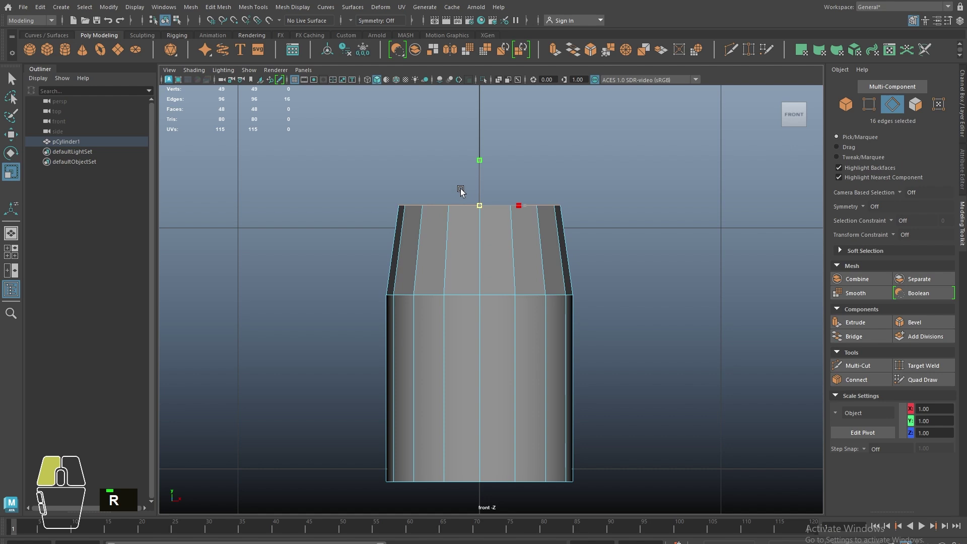
pyautogui.press('w')
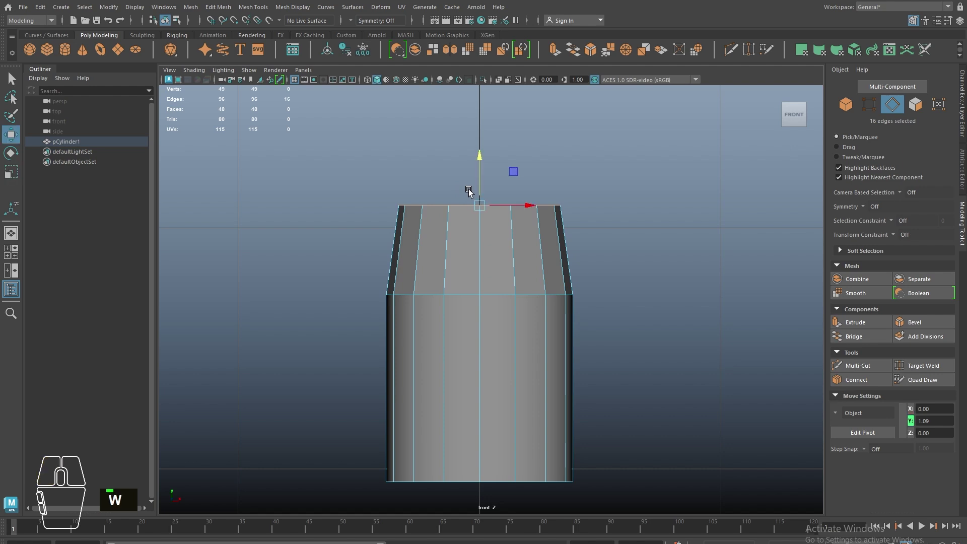
# Step: Extrude the top edge loop up again to about Y 1.31, keeping its width close to the loop below
pyautogui.keyDown('shift'); pyautogui.moveTo(479, 189); pyautogui.dragTo(488, 167); pyautogui.keyUp('shift')
pyautogui.hotkey('ctrl', 'z')
pyautogui.press('r')
pyautogui.press('w')
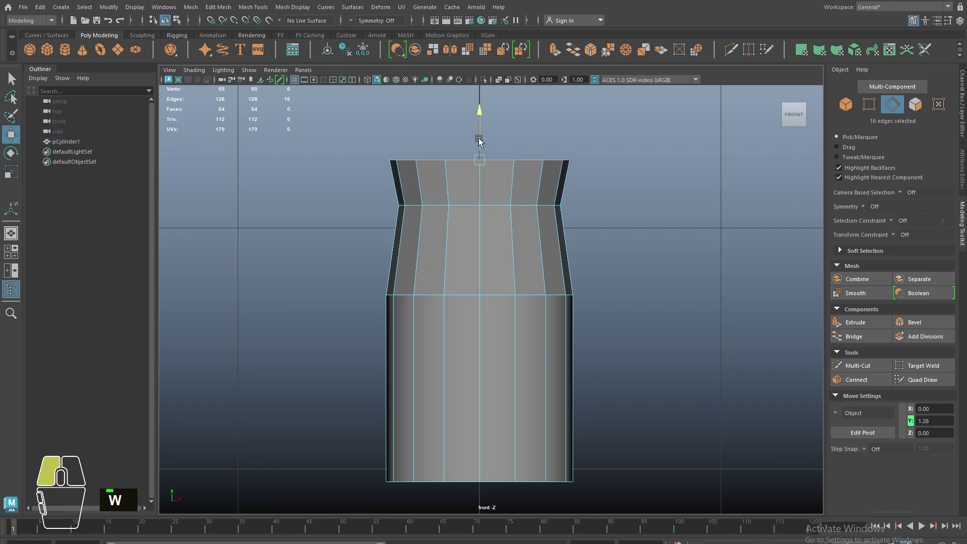
pyautogui.keyDown('alt'); pyautogui.moveTo(488, 149); pyautogui.dragTo(498, 309, button='middle'); pyautogui.keyUp('alt')
pyautogui.press('r')
pyautogui.moveTo(483, 276); pyautogui.dragTo(473, 258)
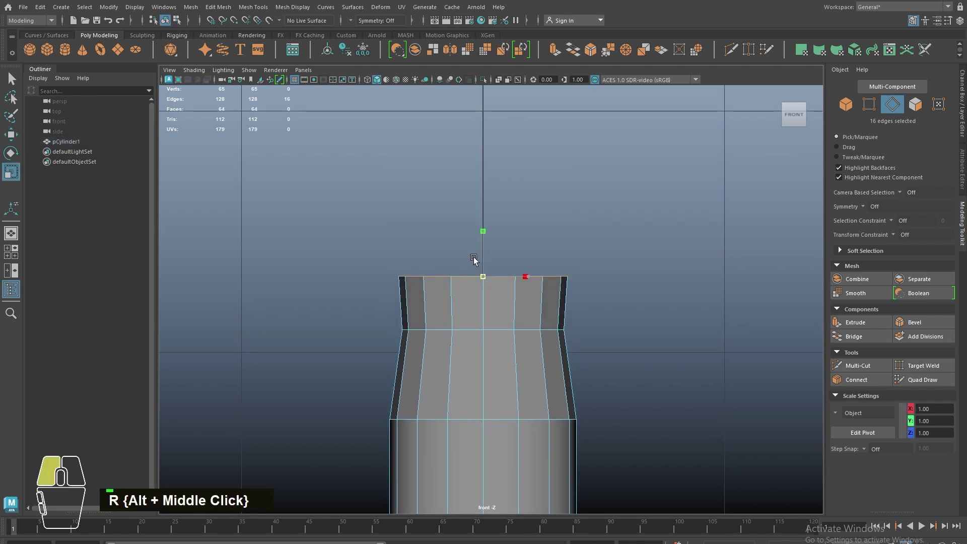
pyautogui.press('w')
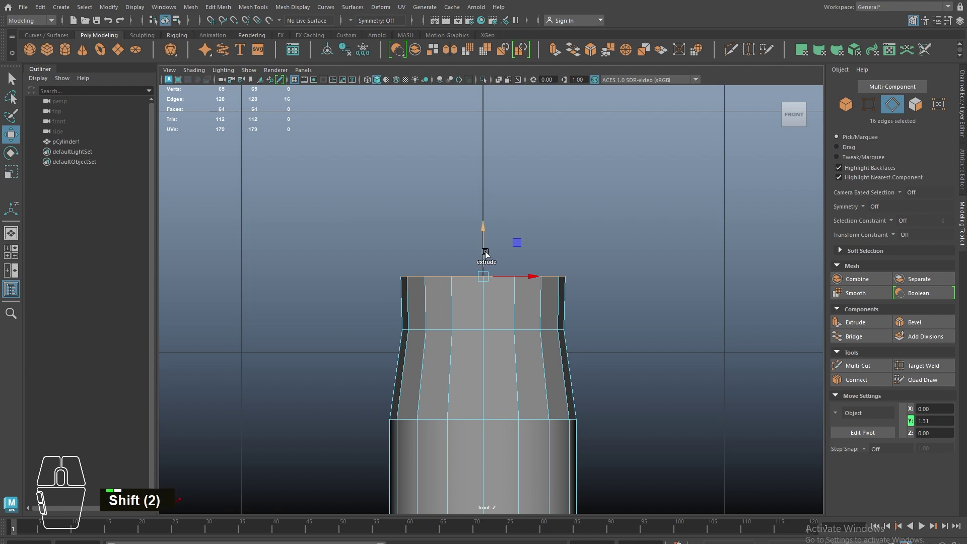
# Step: Extrude the top edge loop upward into a long neck and scale its upper end inward for a narrow taper
pyautogui.keyDown('shift'); pyautogui.moveTo(485, 253); pyautogui.dragTo(459, 140); pyautogui.keyUp('shift')
pyautogui.press('r')
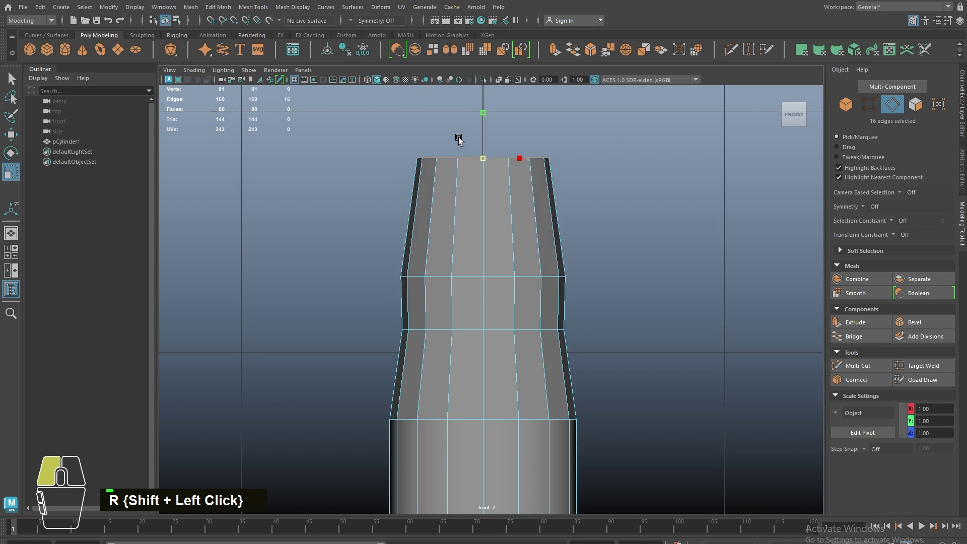
pyautogui.scroll(-2, 513, 200)
pyautogui.keyDown('alt'); pyautogui.moveTo(412, 253); pyautogui.dragTo(523, 279, button='right'); pyautogui.keyUp('alt')
pyautogui.press('w')
pyautogui.moveTo(486, 200); pyautogui.dragTo(484, 88)
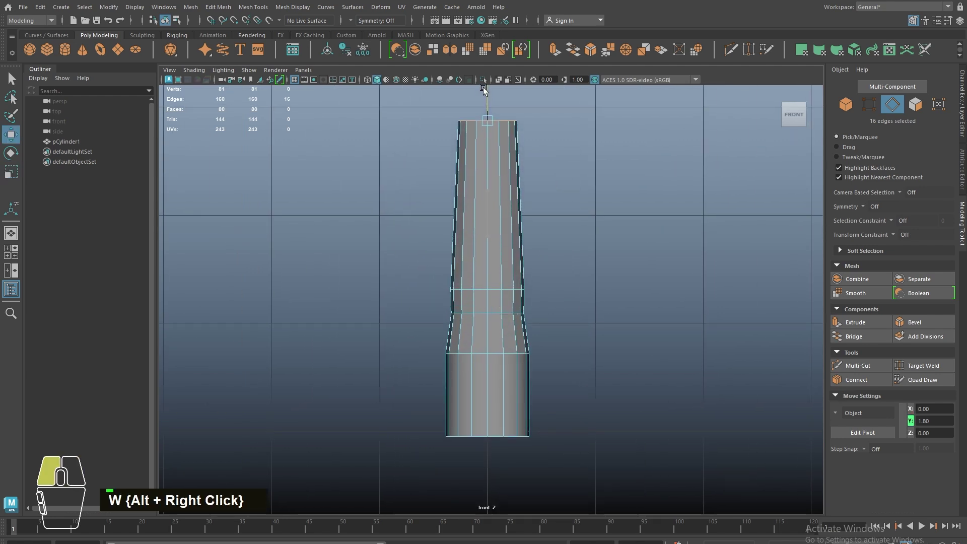
pyautogui.keyDown('alt'); pyautogui.moveTo(491, 174); pyautogui.dragTo(495, 246, button='middle'); pyautogui.keyUp('alt')
pyautogui.press('r')
pyautogui.moveTo(483, 183); pyautogui.dragTo(479, 183)
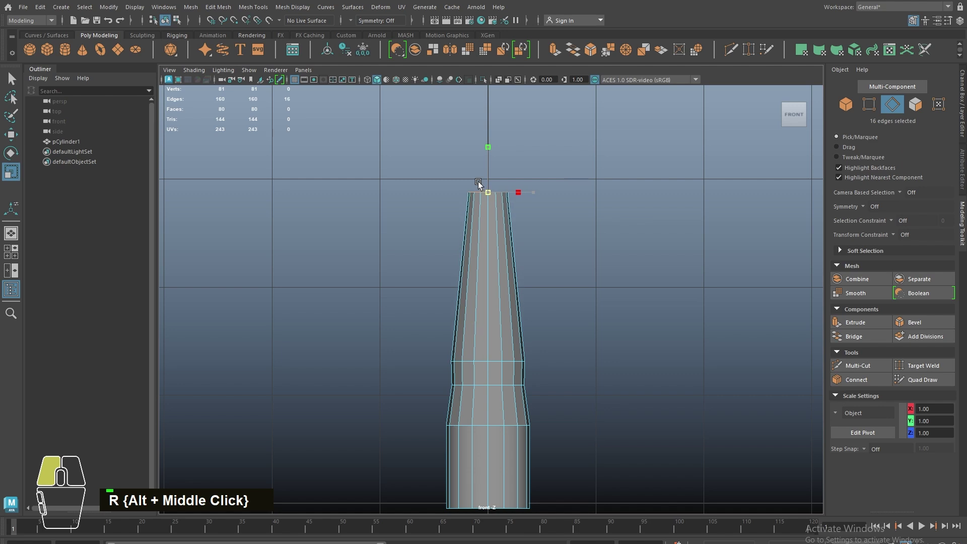
# Step: Delete the edge loop midway between the shoulder's lower edge and the base of the long neck
pyautogui.keyDown('alt'); pyautogui.moveTo(497, 335); pyautogui.dragTo(457, 335, button='right'); pyautogui.keyUp('alt')
pyautogui.moveTo(456, 285); pyautogui.dragTo(453, 193, button='right')
pyautogui.doubleClick(443, 296)
pyautogui.keyDown('shift'); pyautogui.moveTo(607, 301); pyautogui.dragTo(633, 250, button='right'); pyautogui.keyUp('shift')
# Step: Insert 4 evenly spaced edge loops in the sloped shoulder section with the Insert Edge Loop tool
pyautogui.click(359, 35)
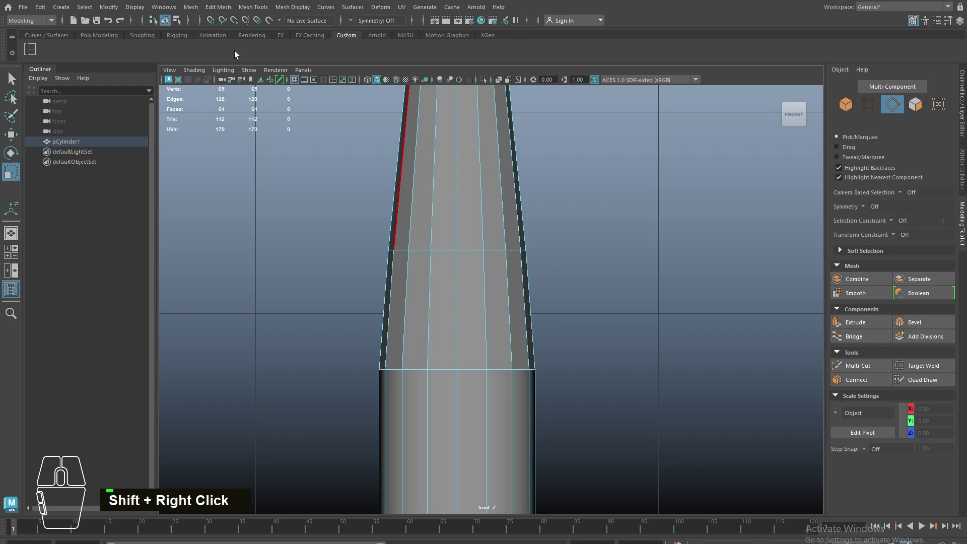
pyautogui.doubleClick(27, 52)
pyautogui.write('4')
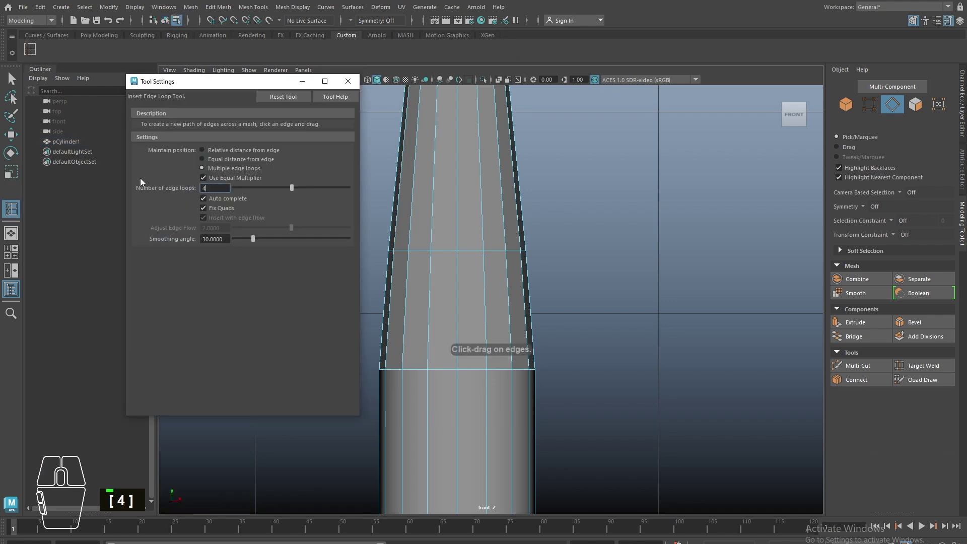
pyautogui.press('Return')
pyautogui.press('Return')
pyautogui.click(348, 81)
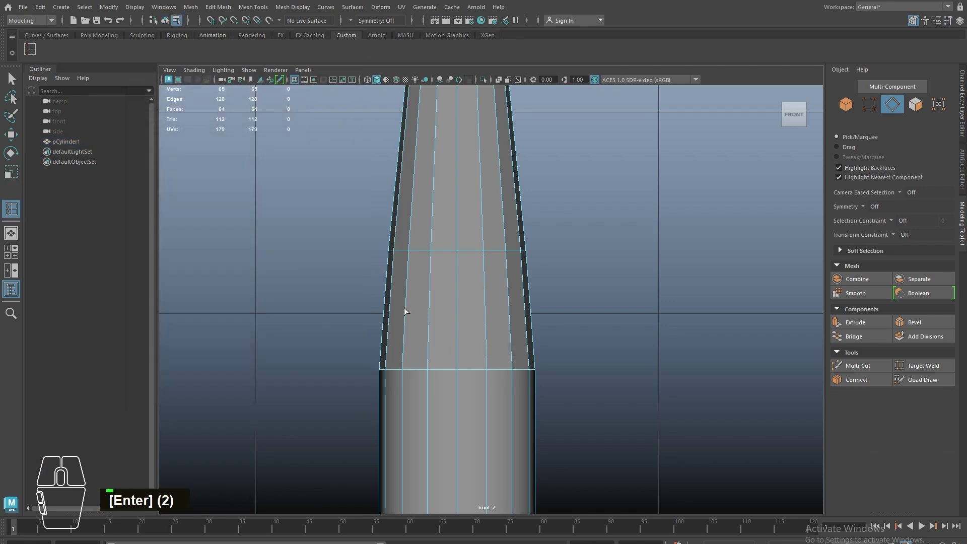
pyautogui.click(401, 308)
# Step: Scale the four new shoulder loops inward, then scale only the middle two slightly further to curve the profile
pyautogui.press('r')
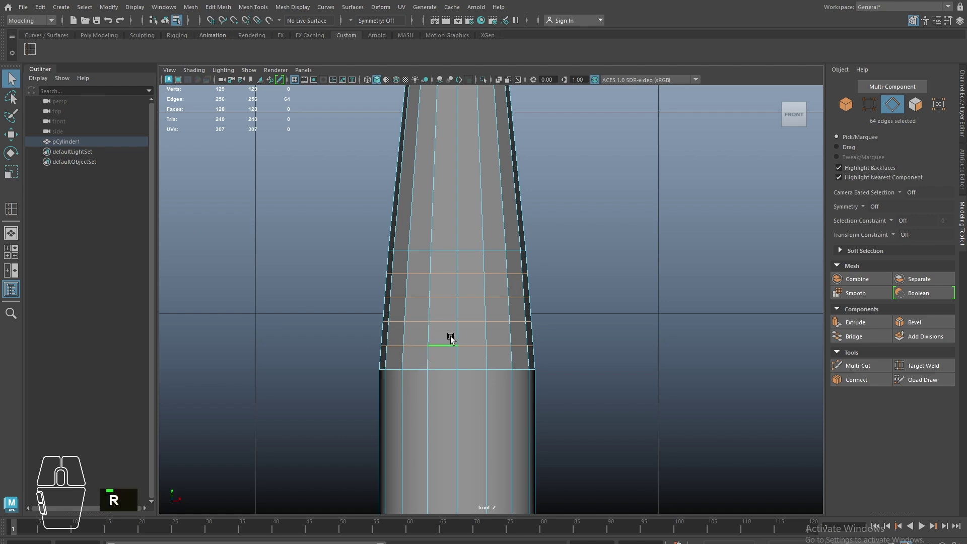
pyautogui.moveTo(459, 313); pyautogui.dragTo(455, 309)
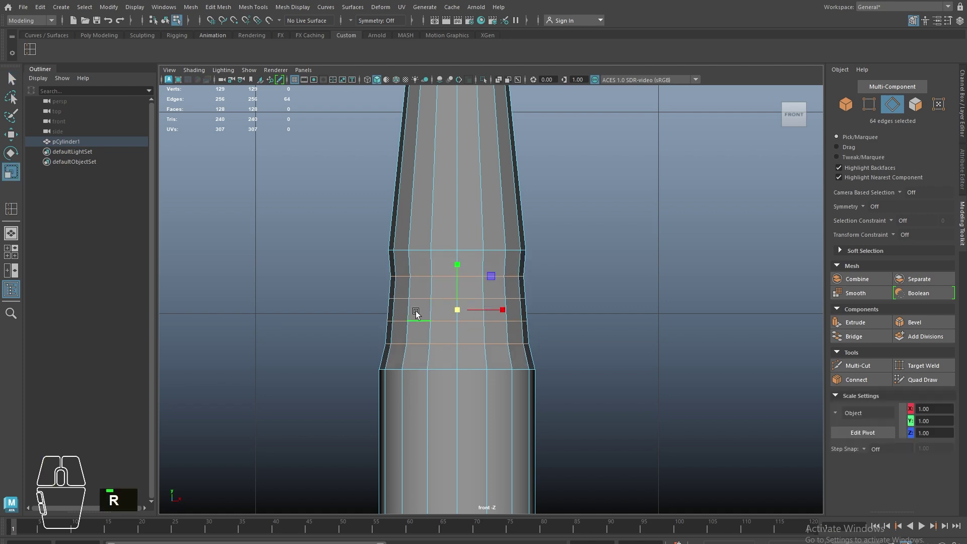
pyautogui.keyDown('ctrl'); pyautogui.doubleClick(400, 343); pyautogui.keyUp('ctrl')
pyautogui.keyDown('ctrl'); pyautogui.doubleClick(403, 281); pyautogui.keyUp('ctrl')
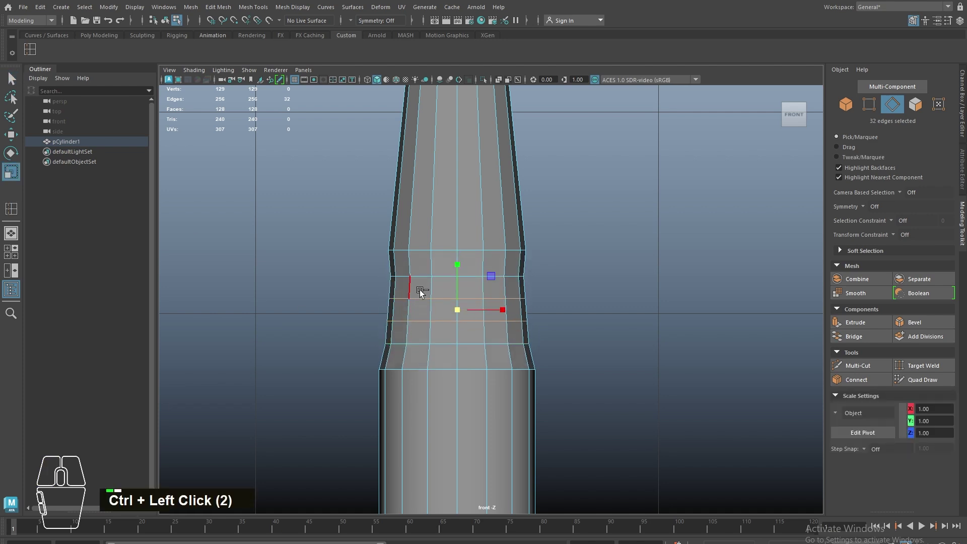
pyautogui.moveTo(458, 310); pyautogui.dragTo(455, 310)
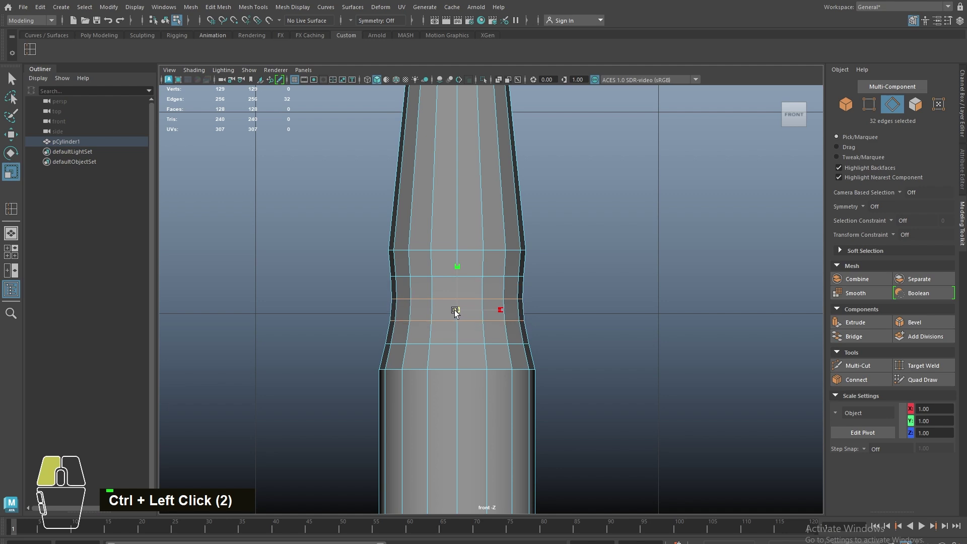
# Step: Bevel the bottom edge loop of the body with fraction 0.566 and 5 segments to round the base
pyautogui.keyDown('alt'); pyautogui.moveTo(474, 326); pyautogui.dragTo(474, 180, button='middle'); pyautogui.keyUp('alt')
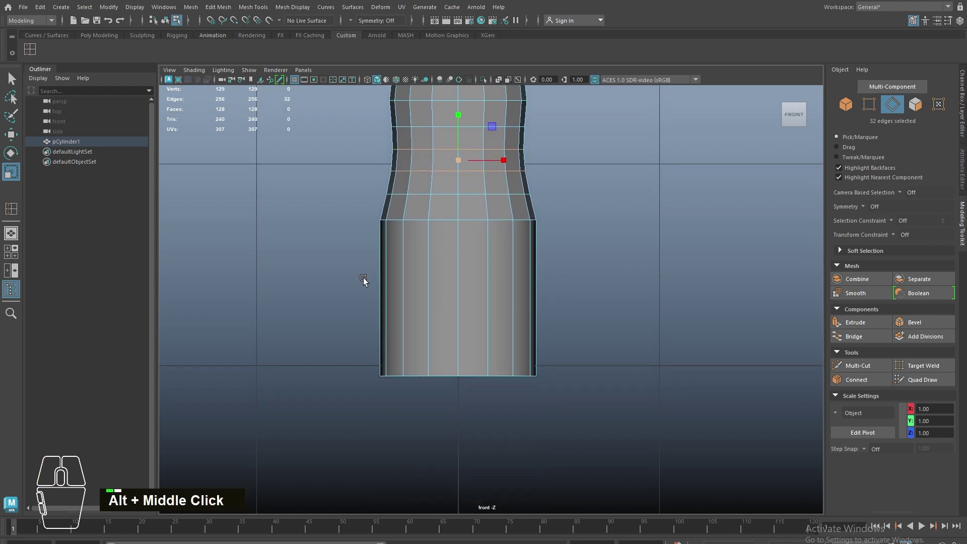
pyautogui.keyDown('alt'); pyautogui.moveTo(363, 281); pyautogui.dragTo(481, 442, button='right'); pyautogui.keyUp('alt')
pyautogui.doubleClick(426, 418)
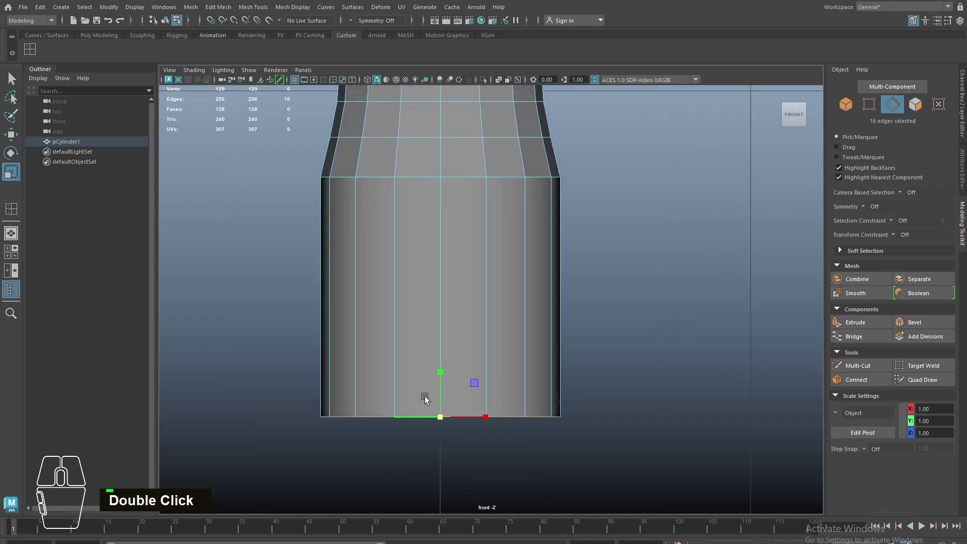
pyautogui.keyDown('shift'); pyautogui.moveTo(425, 398); pyautogui.dragTo(518, 358, button='right'); pyautogui.keyUp('shift')
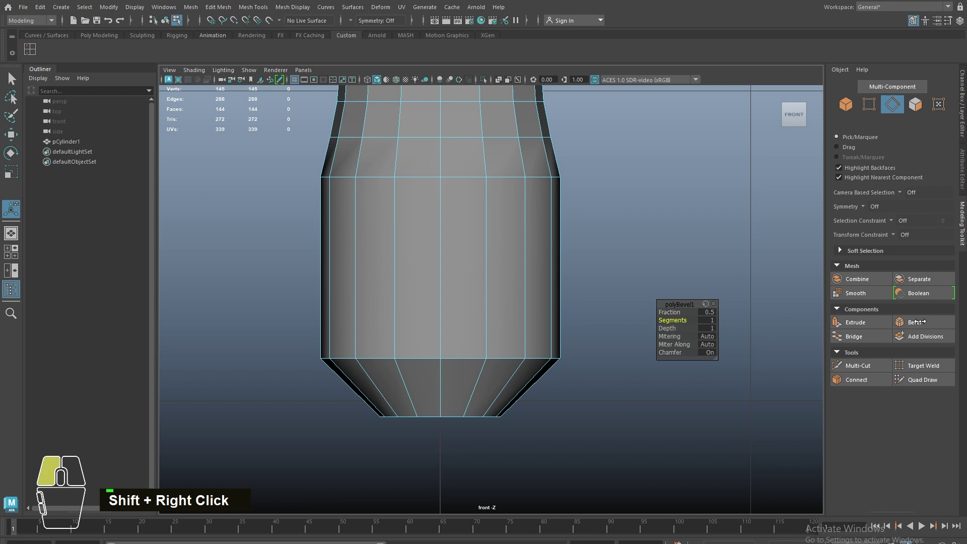
pyautogui.moveTo(917, 322); pyautogui.dragTo(927, 321)
pyautogui.moveTo(672, 324); pyautogui.dragTo(715, 320)
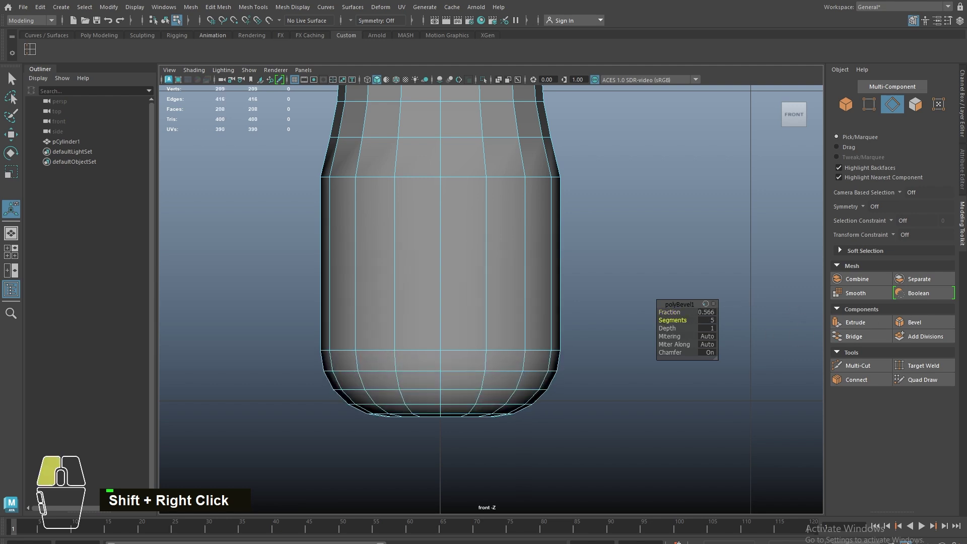
# Step: In the perspective view, turn on viewport anti-aliasing and extrude the neck's open top edge loop inward, leaving a small centre hole
pyautogui.keyDown('alt'); pyautogui.moveTo(501, 259); pyautogui.dragTo(476, 235, button='right'); pyautogui.keyUp('alt')
pyautogui.keyDown('alt'); pyautogui.moveTo(475, 235); pyautogui.dragTo(473, 375, button='middle'); pyautogui.keyUp('alt')
pyautogui.keyDown('alt'); pyautogui.moveTo(483, 302); pyautogui.dragTo(519, 288, button='right'); pyautogui.keyUp('alt')
pyautogui.press('space')
pyautogui.moveTo(494, 287); pyautogui.dragTo(534, 307)
pyautogui.keyDown('alt'); pyautogui.moveTo(524, 285); pyautogui.dragTo(532, 276, button='right'); pyautogui.keyUp('alt')
pyautogui.keyDown('alt'); pyautogui.moveTo(529, 272); pyautogui.dragTo(515, 204); pyautogui.keyUp('alt')
pyautogui.keyDown('alt'); pyautogui.moveTo(513, 196); pyautogui.dragTo(504, 299, button='middle'); pyautogui.keyUp('alt')
pyautogui.keyDown('alt'); pyautogui.moveTo(449, 291); pyautogui.dragTo(676, 396, button='right'); pyautogui.keyUp('alt')
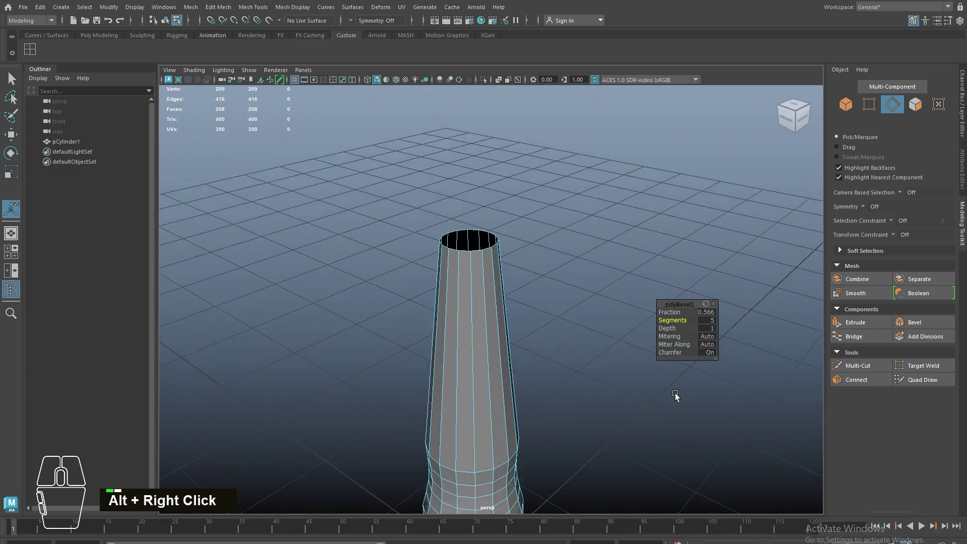
pyautogui.moveTo(484, 268); pyautogui.dragTo(455, 239, button='right')
pyautogui.doubleClick(468, 246)
pyautogui.click(457, 80)
pyautogui.keyDown('alt'); pyautogui.moveTo(456, 240); pyautogui.dragTo(485, 339, button='middle'); pyautogui.keyUp('alt')
pyautogui.press('r')
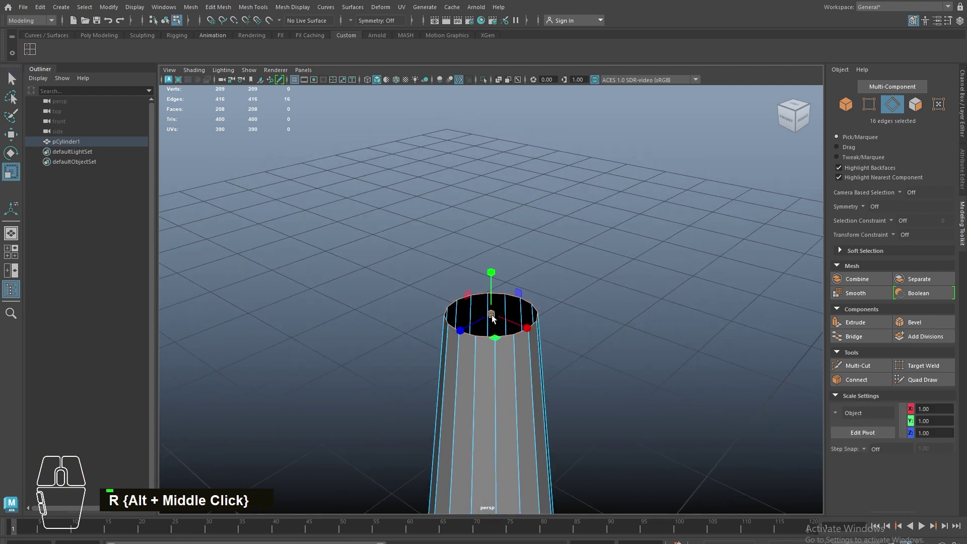
pyautogui.keyDown('shift'); pyautogui.moveTo(492, 316); pyautogui.dragTo(450, 303); pyautogui.keyUp('shift')
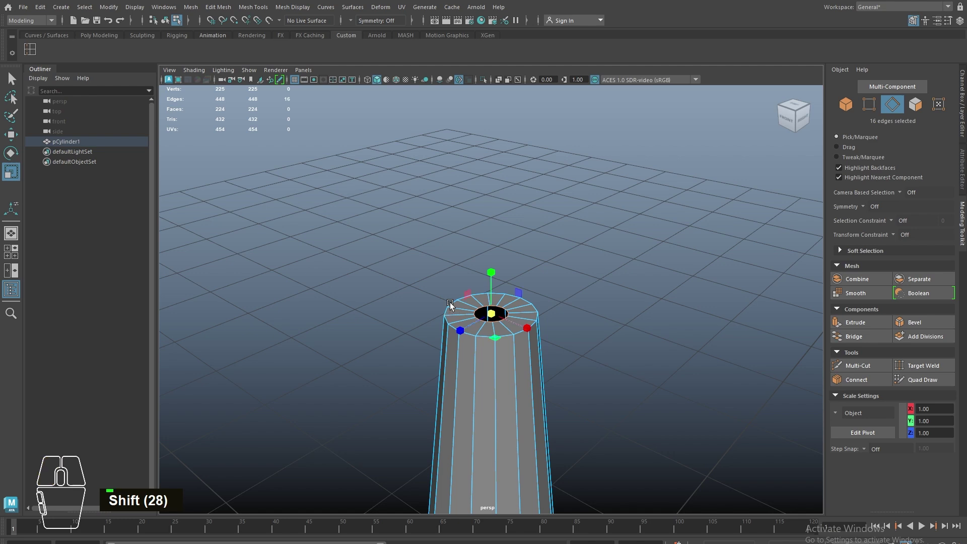
# Step: Return to object mode, create a new polygon cylinder and raise it above the neck
pyautogui.keyDown('alt'); pyautogui.moveTo(450, 302); pyautogui.dragTo(488, 379, button='right'); pyautogui.keyUp('alt')
pyautogui.keyDown('alt'); pyautogui.moveTo(487, 379); pyautogui.dragTo(490, 371); pyautogui.keyUp('alt')
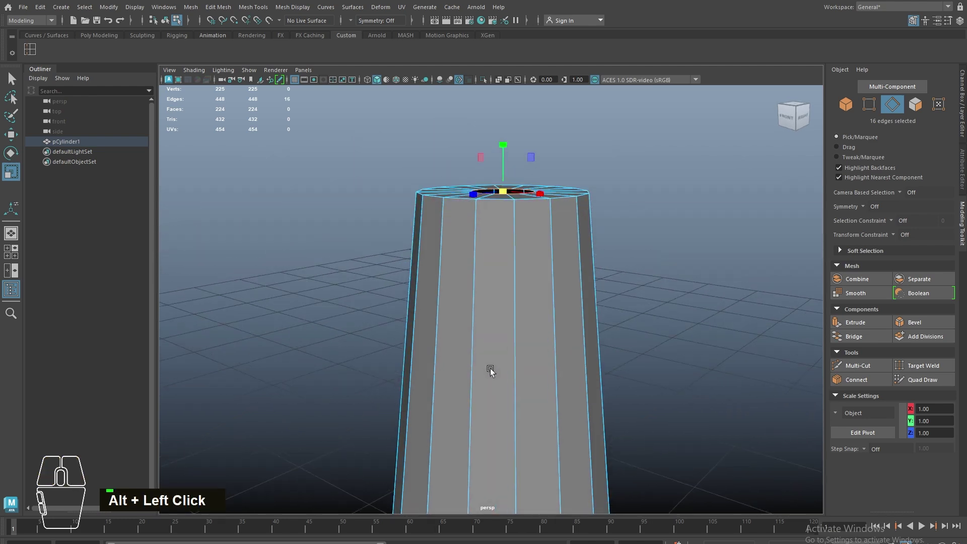
pyautogui.scroll(-4, 491, 368)
pyautogui.moveTo(490, 368); pyautogui.dragTo(658, 144, button='right')
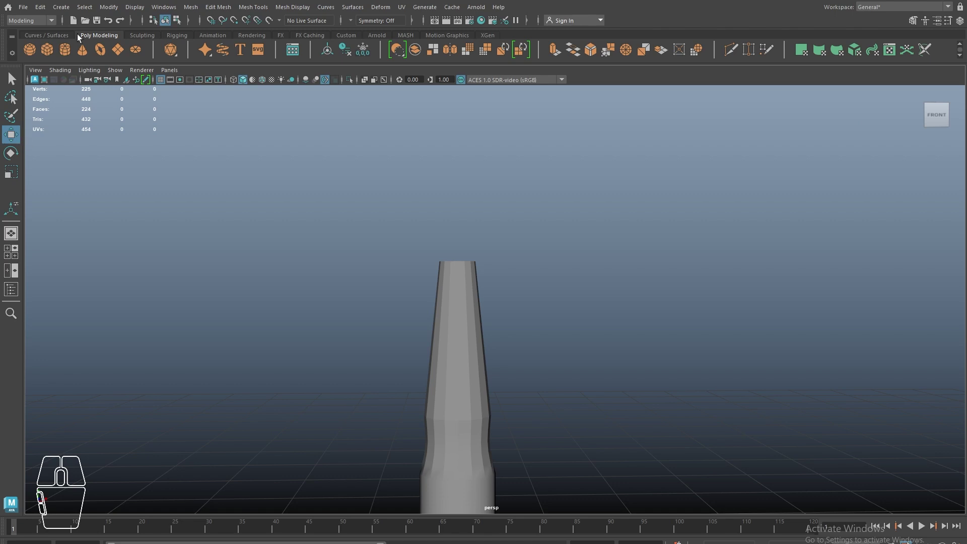
pyautogui.scroll(-3, 426, 237)
pyautogui.press('w')
pyautogui.moveTo(458, 462); pyautogui.dragTo(460, 168)
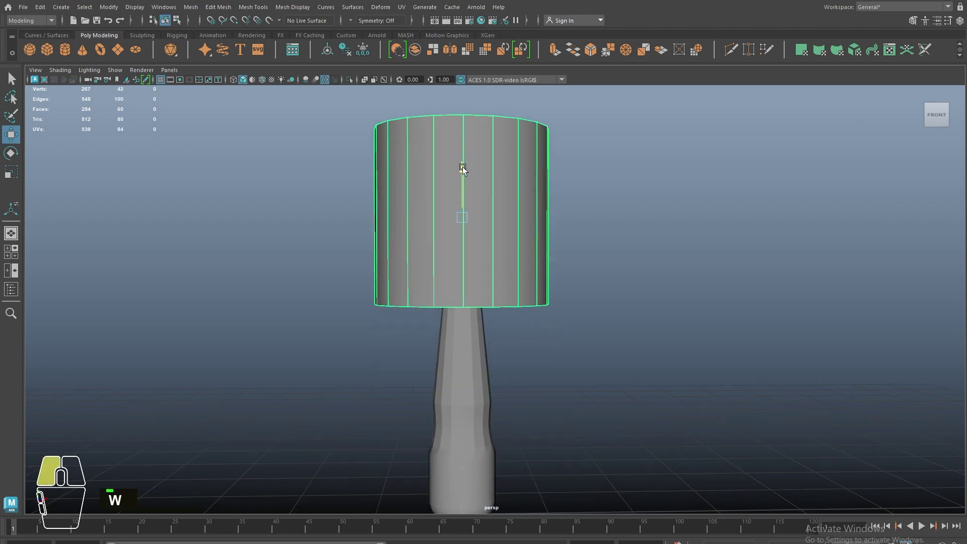
# Step: Set the new cylinder's axis subdivisions to 30
pyautogui.keyDown('alt'); pyautogui.moveTo(460, 168); pyautogui.dragTo(476, 314, button='middle'); pyautogui.keyUp('alt')
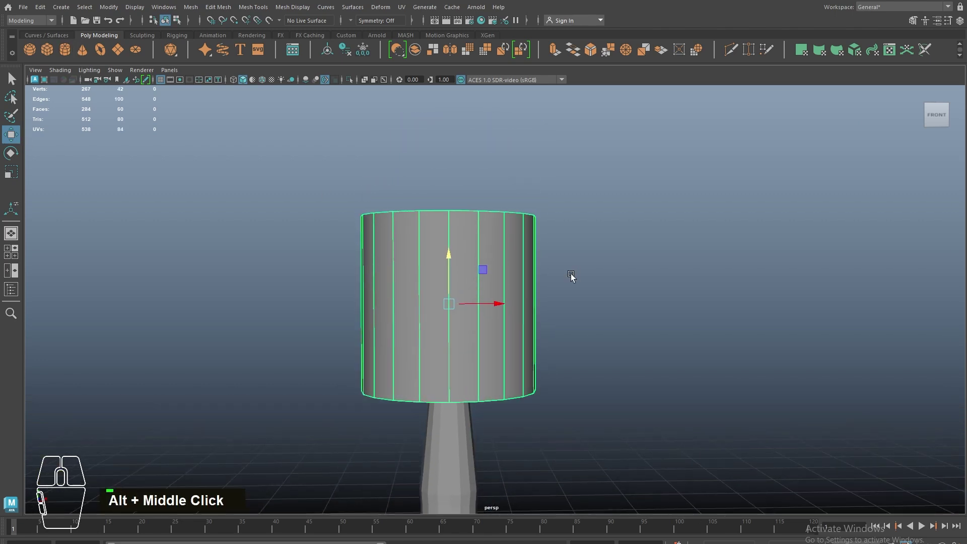
pyautogui.press('t')
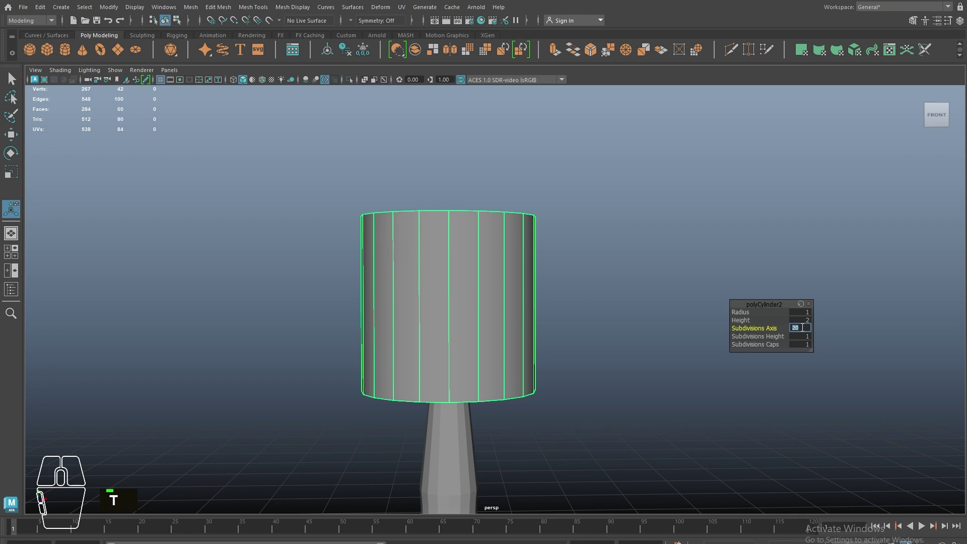
pyautogui.write('30')
pyautogui.press('Return')
# Step: Scale the new cylinder down to about the width of the neck's top and lower it onto the neck
pyautogui.keyDown('alt'); pyautogui.moveTo(635, 304); pyautogui.dragTo(353, 312); pyautogui.keyUp('alt')
pyautogui.keyDown('alt'); pyautogui.moveTo(352, 312); pyautogui.dragTo(392, 309, button='right'); pyautogui.keyUp('alt')
pyautogui.press('r')
pyautogui.moveTo(437, 297); pyautogui.dragTo(300, 244)
pyautogui.press('w')
pyautogui.moveTo(453, 249); pyautogui.dragTo(457, 292)
# Step: Start the Insert Edge Loop tool on the small cylinder and open its tool settings
pyautogui.press('f')
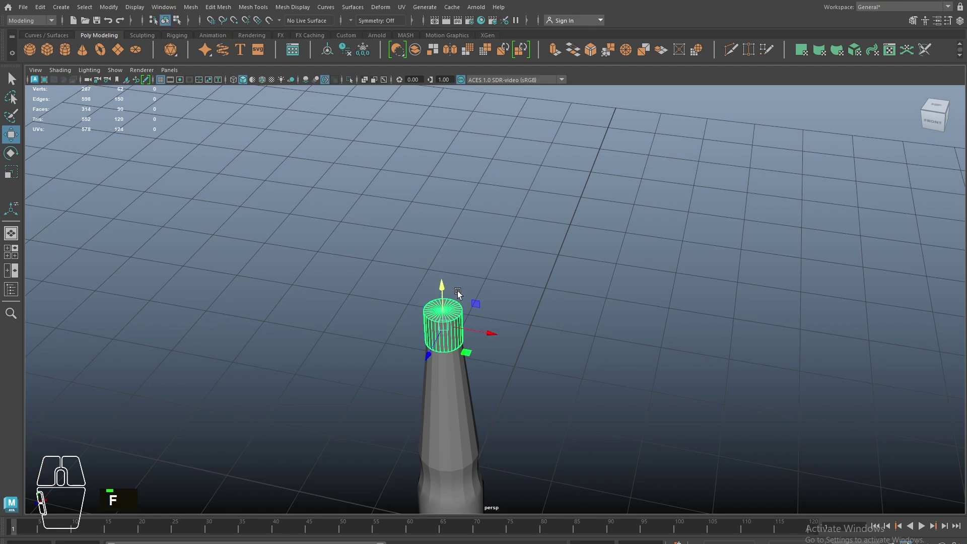
pyautogui.scroll(-3, 457, 292)
pyautogui.keyDown('alt'); pyautogui.moveTo(493, 328); pyautogui.dragTo(487, 299); pyautogui.keyUp('alt')
pyautogui.press('r')
pyautogui.keyDown('alt'); pyautogui.moveTo(507, 355); pyautogui.dragTo(503, 332); pyautogui.keyUp('alt')
pyautogui.keyDown('alt'); pyautogui.moveTo(477, 310); pyautogui.dragTo(596, 384, button='right'); pyautogui.keyUp('alt')
pyautogui.keyDown('alt'); pyautogui.moveTo(519, 373); pyautogui.dragTo(514, 350); pyautogui.keyUp('alt')
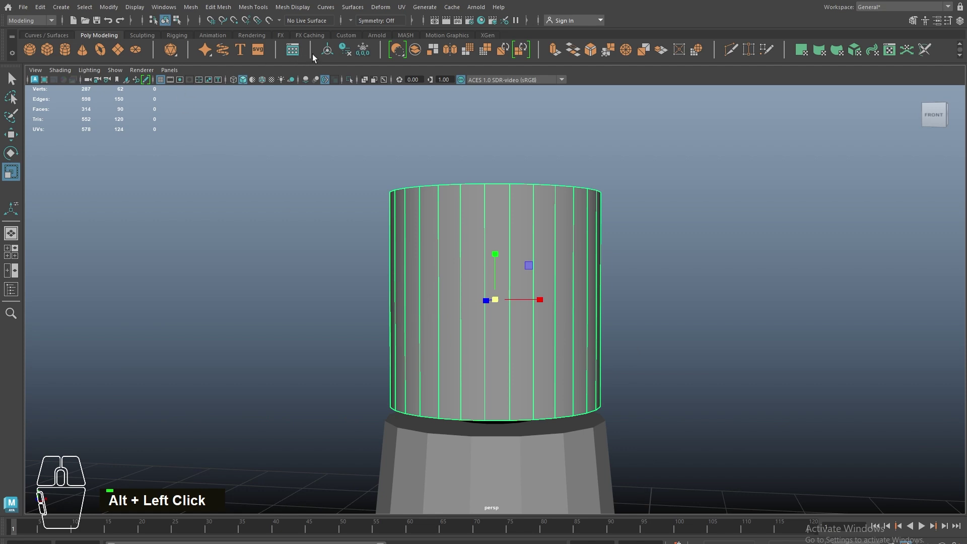
pyautogui.click(346, 34)
pyautogui.doubleClick(30, 50)
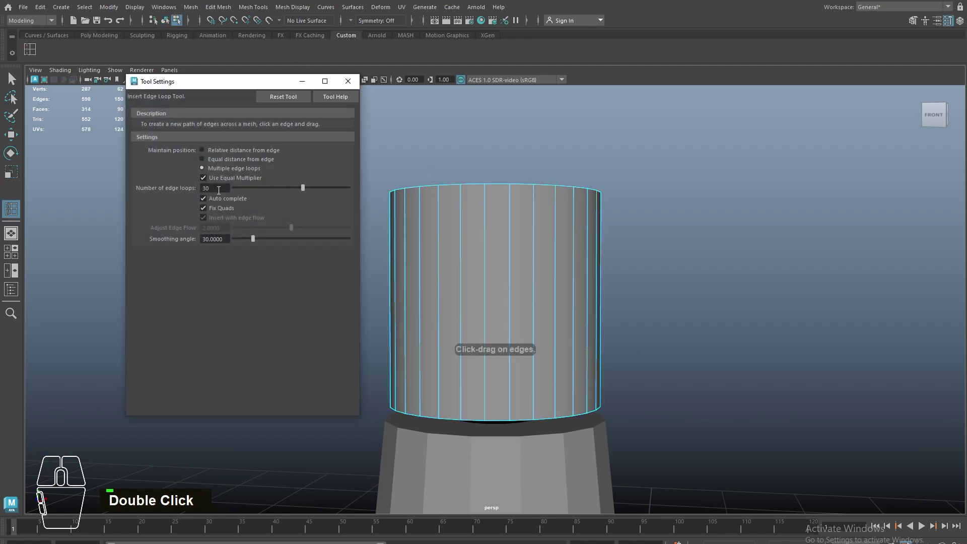
# Step: Try to insert 15 evenly spaced horizontal edge loops around the small cylinder
pyautogui.write('165')
pyautogui.press('BackSpace')
pyautogui.press('BackSpace')
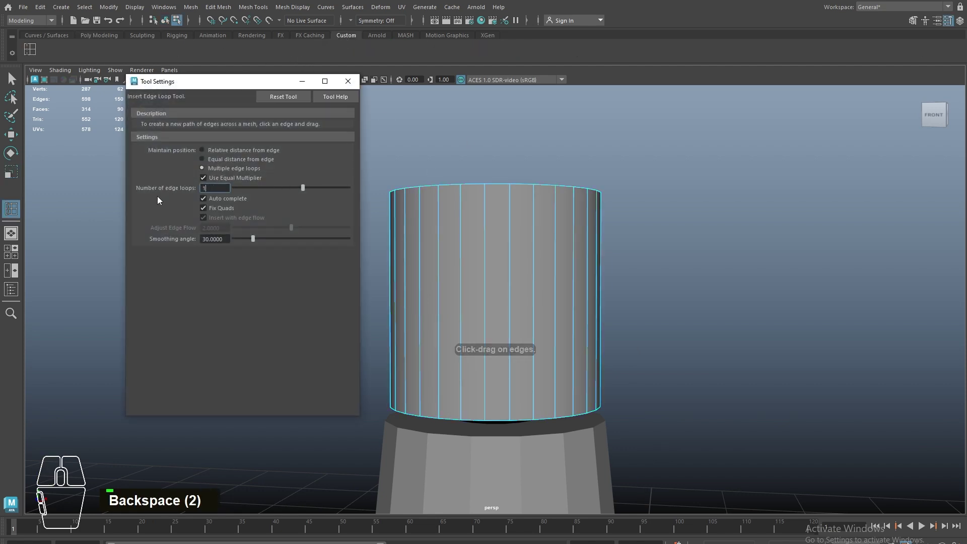
pyautogui.write('5')
pyautogui.press('Return')
pyautogui.click(460, 287)
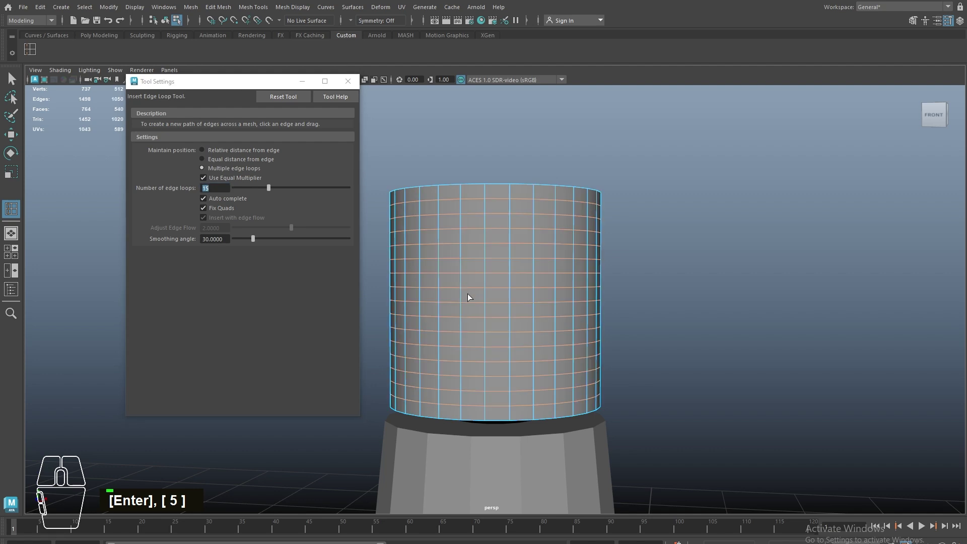
pyautogui.hotkey('ctrl', 'z')
# Step: Set the number of edge loops to 12, insert them around the cylinder's side, and close the tool settings
pyautogui.click(214, 189)
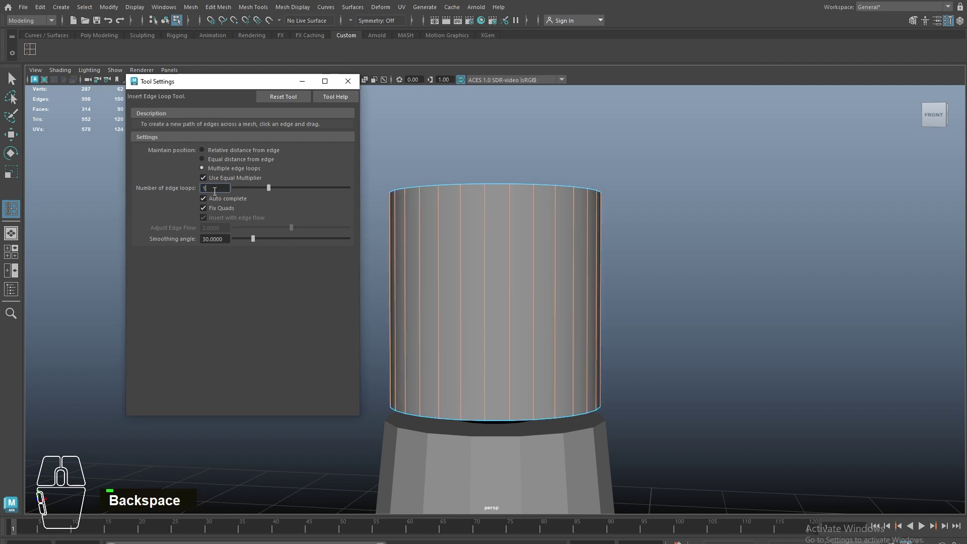
pyautogui.click(462, 237)
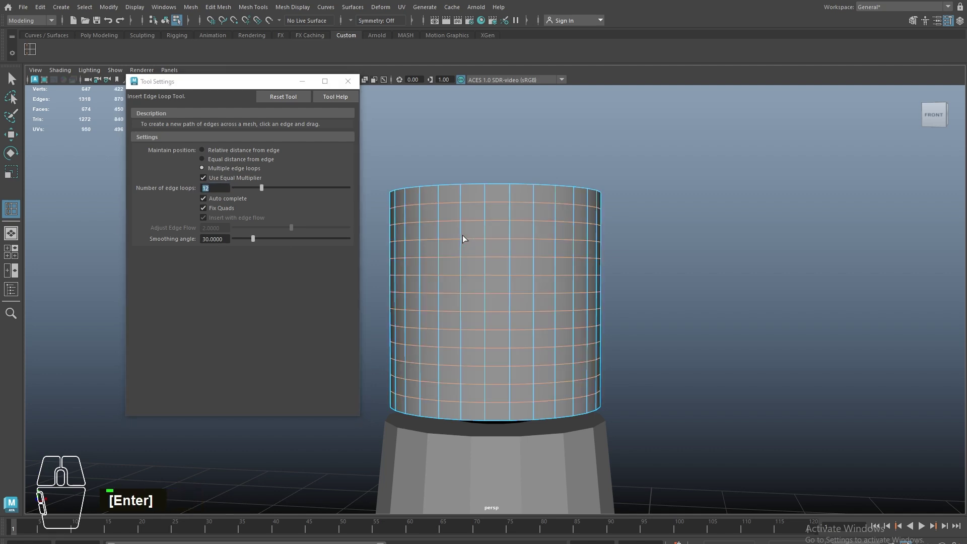
pyautogui.click(347, 81)
# Step: Delete all faces of the small cylinder, including both caps, except its two lowest face rings
pyautogui.moveTo(486, 195); pyautogui.dragTo(443, 323, button='right')
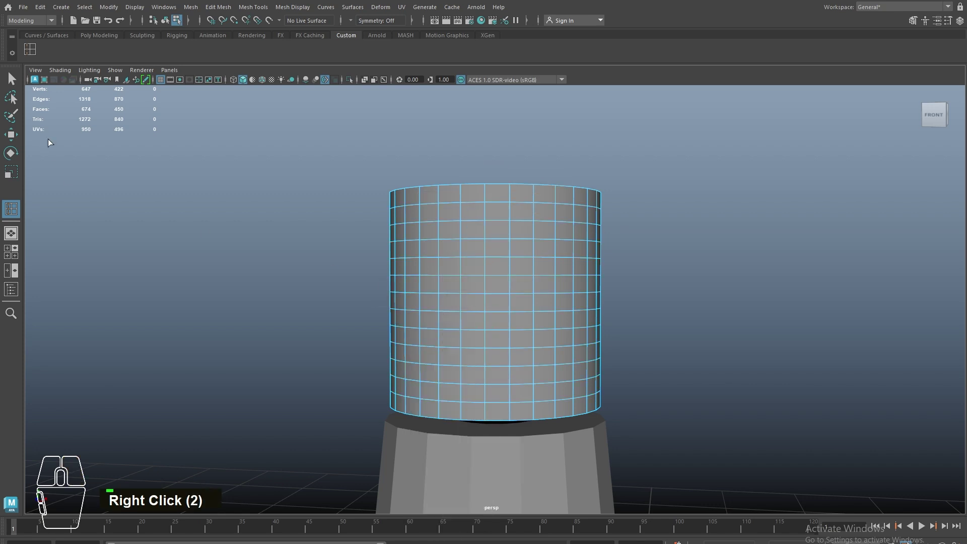
pyautogui.click(12, 80)
pyautogui.keyDown('alt'); pyautogui.moveTo(482, 335); pyautogui.dragTo(481, 320); pyautogui.keyUp('alt')
pyautogui.keyDown('shift'); pyautogui.doubleClick(473, 387); pyautogui.keyUp('shift')
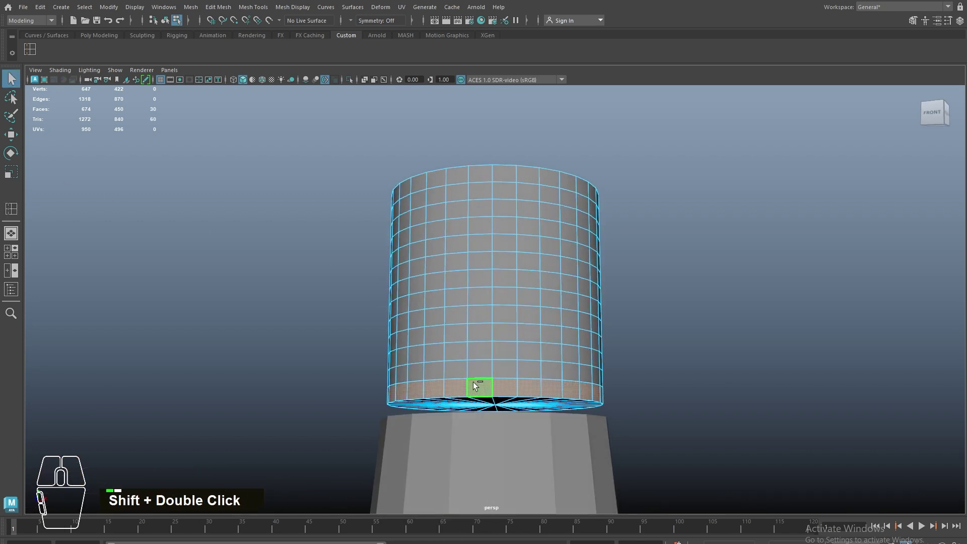
pyautogui.keyDown('shift'); pyautogui.doubleClick(476, 368); pyautogui.keyUp('shift')
pyautogui.scroll(-2, 286, 171)
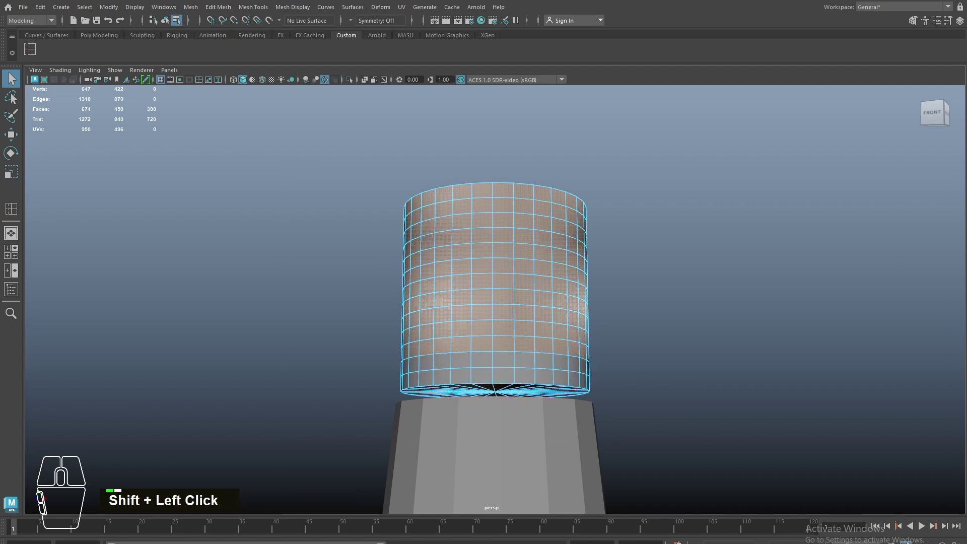
pyautogui.press('Delete')
# Step: In the front view, chamfer the middle row of vertices on the remaining ring with a width of about 0.374
pyautogui.moveTo(482, 366); pyautogui.dragTo(210, 254, button='right')
pyautogui.press('space')
pyautogui.moveTo(495, 341); pyautogui.dragTo(496, 388)
pyautogui.keyDown('alt'); pyautogui.moveTo(472, 357); pyautogui.dragTo(696, 378, button='right'); pyautogui.keyUp('alt')
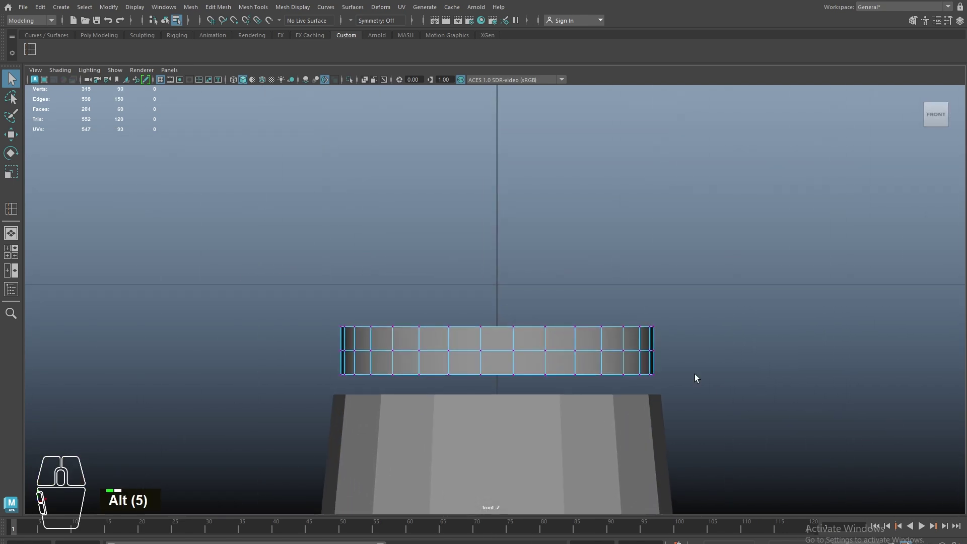
pyautogui.moveTo(324, 356); pyautogui.dragTo(655, 345)
pyautogui.keyDown('shift'); pyautogui.moveTo(432, 291); pyautogui.dragTo(754, 329, button='right'); pyautogui.keyUp('shift')
pyautogui.moveTo(750, 311); pyautogui.dragTo(805, 308)
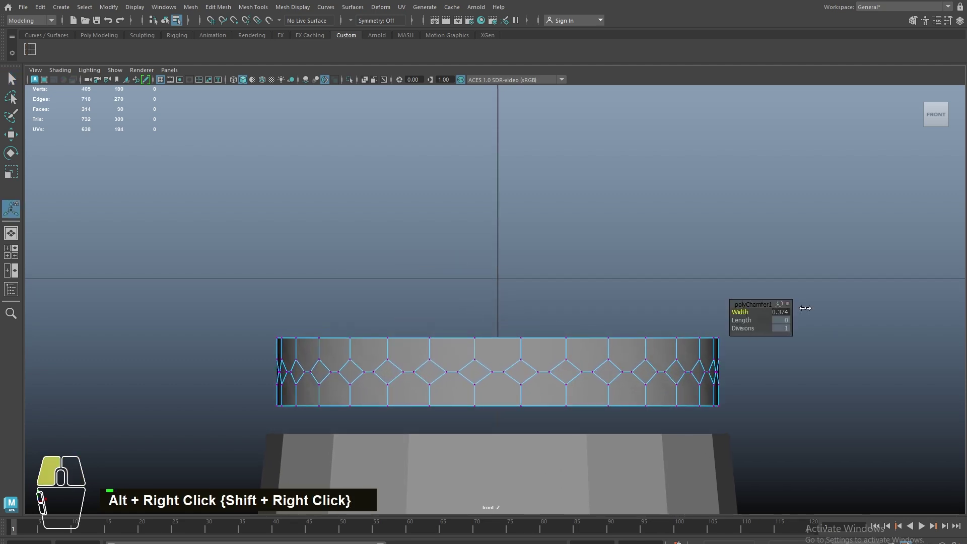
# Step: Select three neighbouring diamond faces and extend the selection to all similar faces around the ring
pyautogui.moveTo(627, 236); pyautogui.dragTo(625, 261, button='right')
pyautogui.click(429, 372)
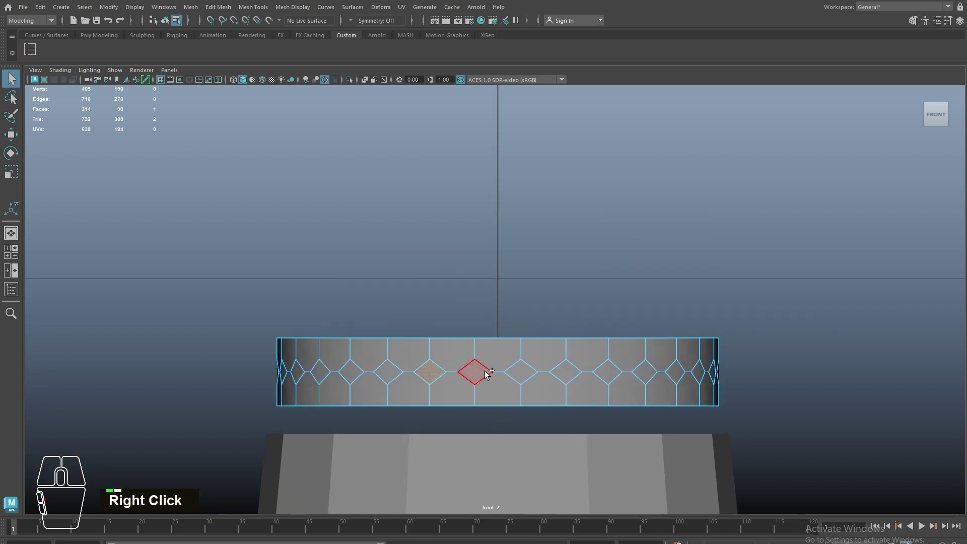
pyautogui.keyDown('shift'); pyautogui.click(483, 374); pyautogui.keyUp('shift')
pyautogui.keyDown('shift'); pyautogui.click(521, 373); pyautogui.keyUp('shift')
pyautogui.moveTo(548, 285); pyautogui.dragTo(549, 318, button='right')
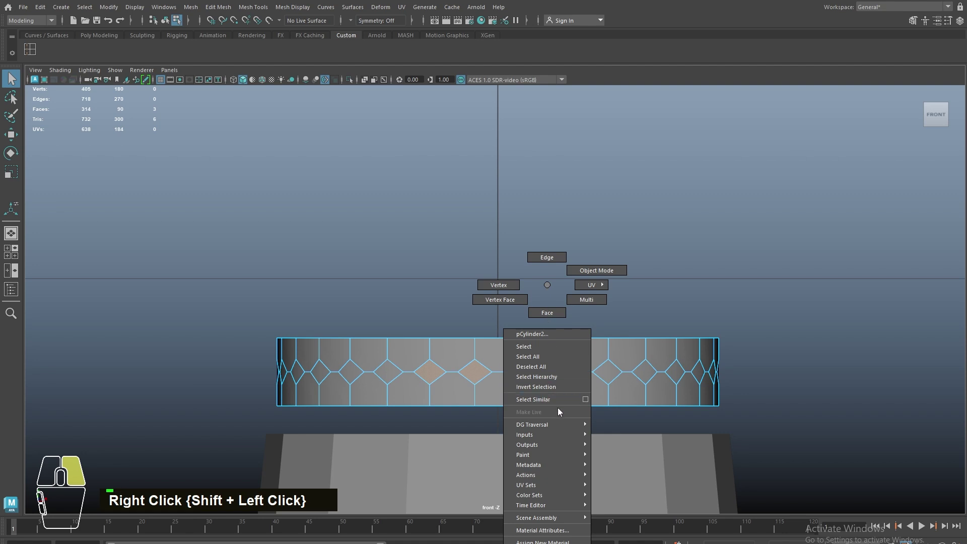
pyautogui.moveTo(558, 407); pyautogui.dragTo(551, 402, button='right')
# Step: Extrude the diamond faces outward with a thickness of 0.011 and a small inward offset, and return to object mode
pyautogui.keyDown('shift'); pyautogui.moveTo(537, 298); pyautogui.dragTo(536, 324, button='right'); pyautogui.keyUp('shift')
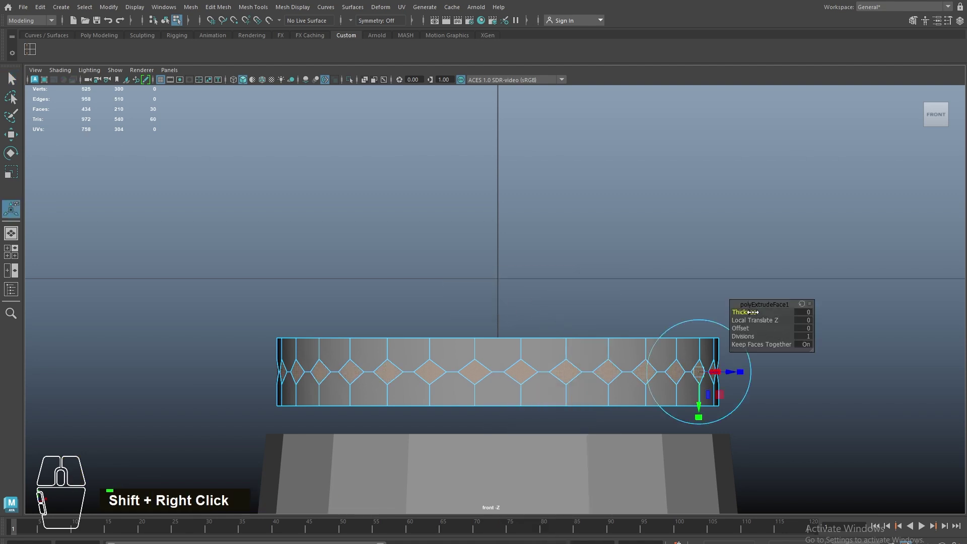
pyautogui.moveTo(754, 312); pyautogui.dragTo(742, 328)
pyautogui.press('space')
pyautogui.keyDown('alt'); pyautogui.moveTo(648, 317); pyautogui.dragTo(639, 313); pyautogui.keyUp('alt')
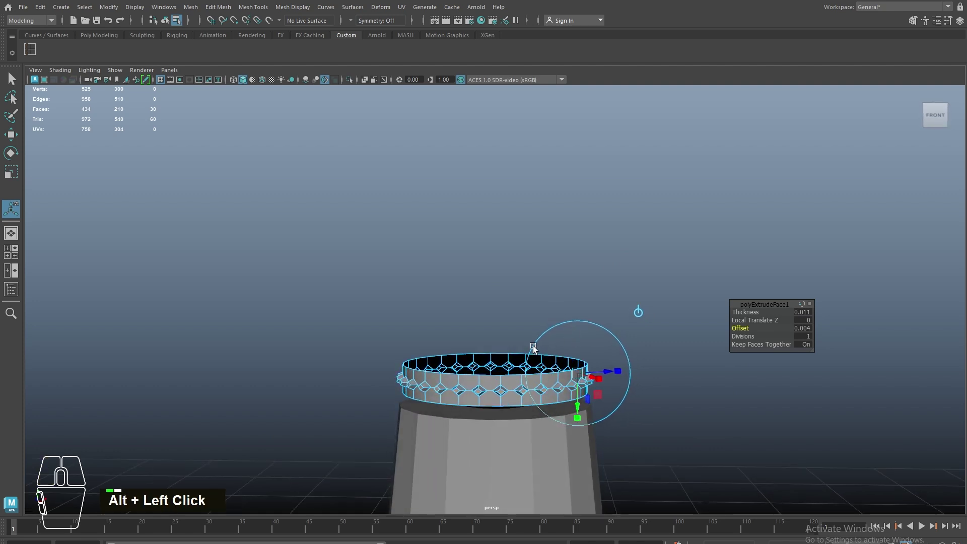
pyautogui.keyDown('alt'); pyautogui.moveTo(640, 313); pyautogui.dragTo(670, 340, button='right'); pyautogui.keyUp('alt')
pyautogui.moveTo(738, 329); pyautogui.dragTo(744, 328)
pyautogui.moveTo(617, 334); pyautogui.dragTo(719, 143, button='right')
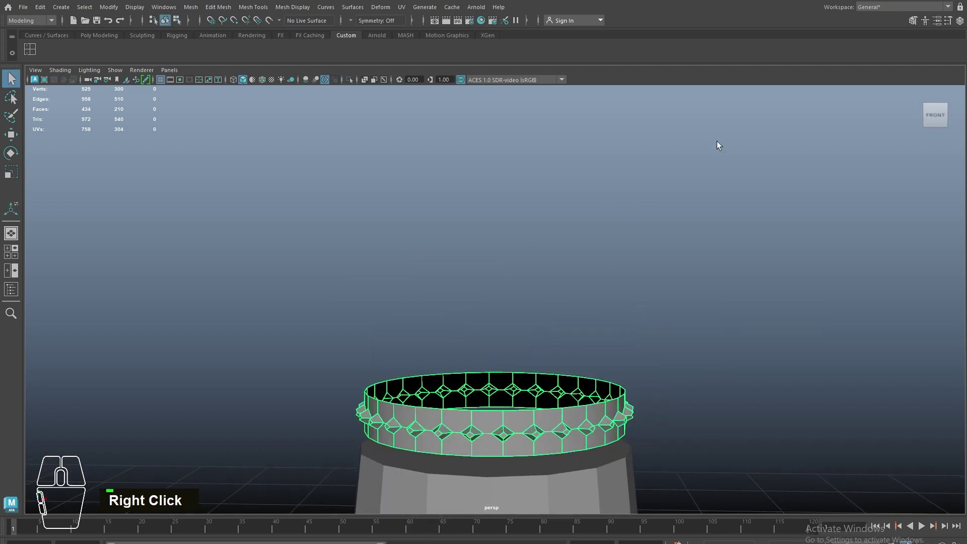
# Step: Connect the lower vertices of adjacent diamonds with edges from the middle of the ring's front toward its right side
pyautogui.keyDown('alt'); pyautogui.moveTo(520, 391); pyautogui.dragTo(487, 330, button='middle'); pyautogui.keyUp('alt')
pyautogui.keyDown('alt'); pyautogui.moveTo(453, 360); pyautogui.dragTo(462, 328); pyautogui.keyUp('alt')
pyautogui.keyDown('alt'); pyautogui.moveTo(390, 328); pyautogui.dragTo(417, 368, button='right'); pyautogui.keyUp('alt')
pyautogui.keyDown('shift'); pyautogui.click(434, 331); pyautogui.keyUp('shift')
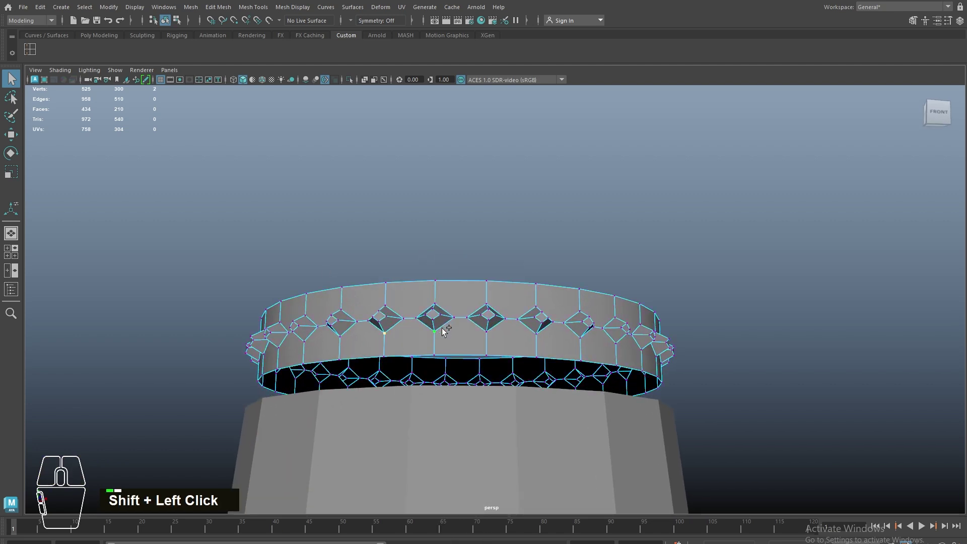
pyautogui.keyDown('shift'); pyautogui.moveTo(451, 302); pyautogui.dragTo(455, 350, button='right'); pyautogui.keyUp('shift')
pyautogui.keyDown('shift'); pyautogui.click(495, 335); pyautogui.keyUp('shift')
pyautogui.press('g')
pyautogui.keyDown('shift'); pyautogui.click(534, 337); pyautogui.keyUp('shift')
pyautogui.hotkey('shift', 'g')
pyautogui.keyDown('shift'); pyautogui.click(573, 339); pyautogui.keyUp('shift')
pyautogui.press('g')
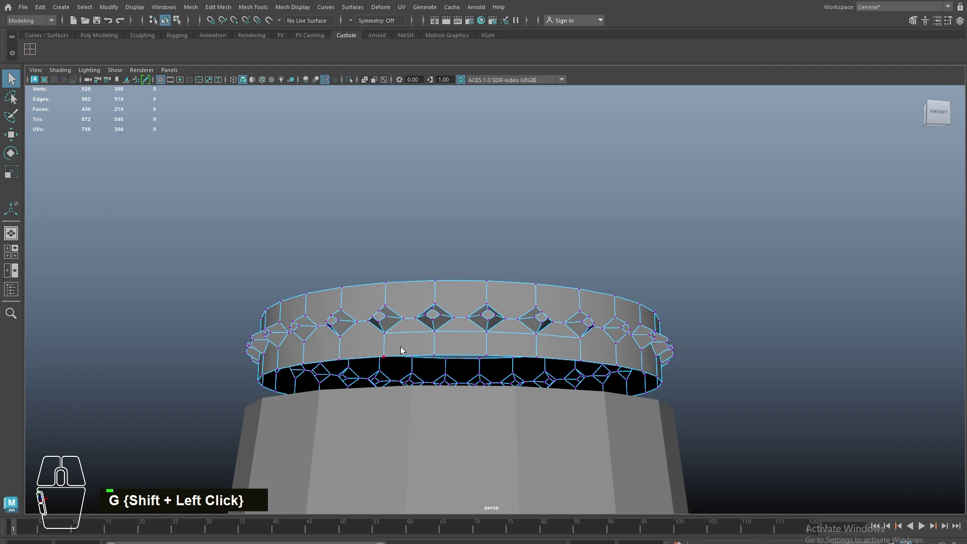
# Step: Connect the lower diamond vertices with edges along the left part of the ring's front
pyautogui.keyDown('shift'); pyautogui.click(339, 339); pyautogui.keyUp('shift')
pyautogui.hotkey('shift', 'g')
pyautogui.keyDown('shift'); pyautogui.click(305, 346); pyautogui.keyUp('shift')
pyautogui.hotkey('shift', 'g')
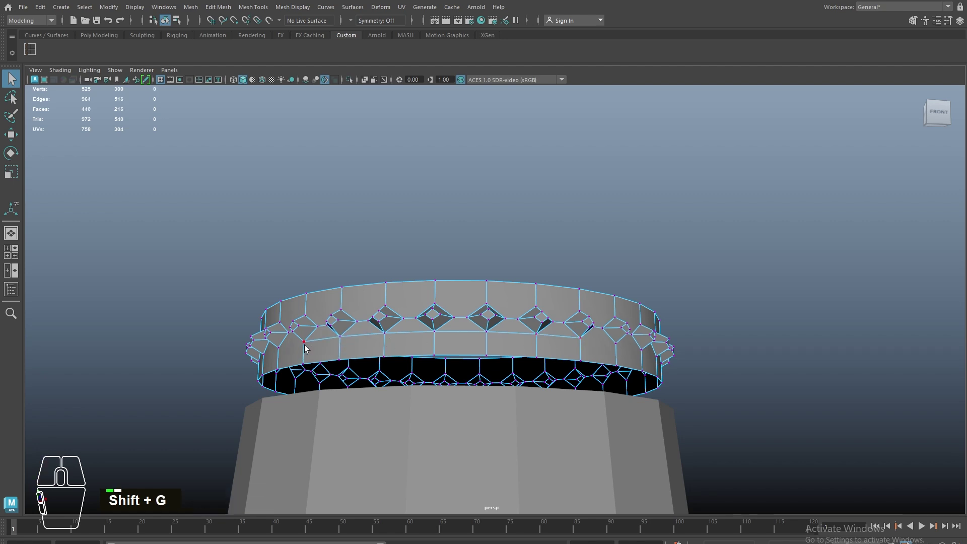
pyautogui.keyDown('shift'); pyautogui.click(279, 349); pyautogui.keyUp('shift')
pyautogui.hotkey('shift', 'g')
# Step: Connect the upper vertices of adjacent diamonds with edges along the left part of the ring's front
pyautogui.keyDown('alt'); pyautogui.moveTo(392, 365); pyautogui.dragTo(401, 375); pyautogui.keyUp('alt')
pyautogui.click(295, 349)
pyautogui.keyDown('shift'); pyautogui.click(328, 348); pyautogui.keyUp('shift')
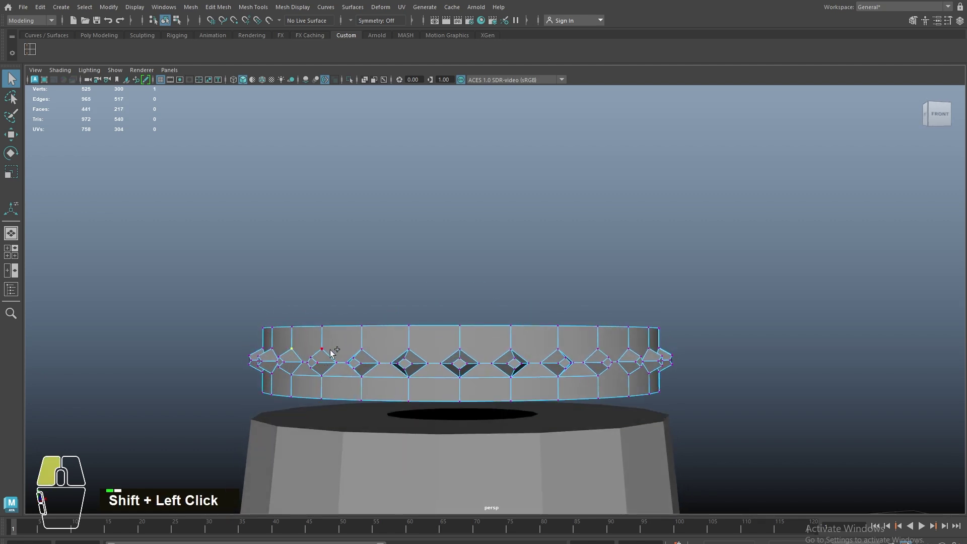
pyautogui.hotkey('shift', 'g')
pyautogui.keyDown('shift'); pyautogui.click(364, 348); pyautogui.keyUp('shift')
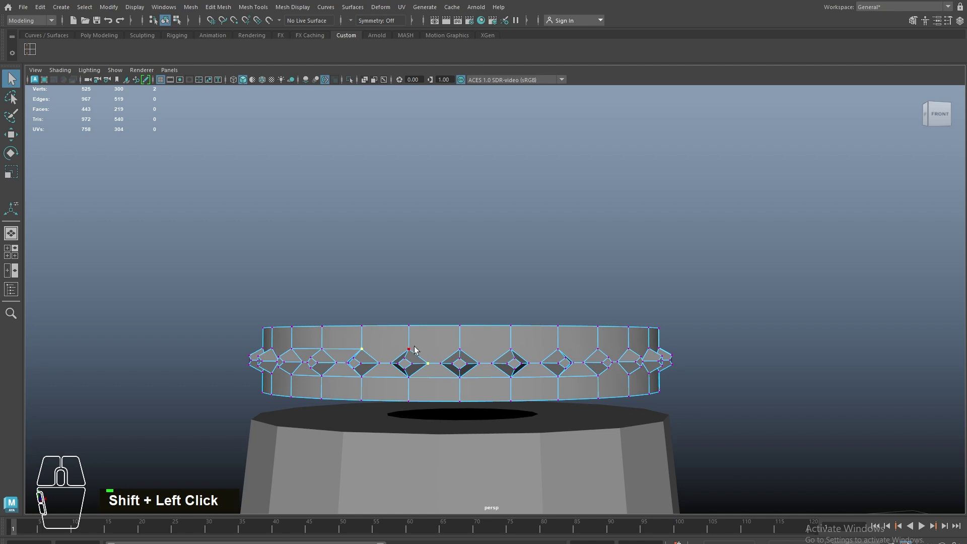
pyautogui.keyDown('ctrl'); pyautogui.click(425, 361); pyautogui.keyUp('ctrl')
pyautogui.keyDown('shift'); pyautogui.click(409, 349); pyautogui.keyUp('shift')
pyautogui.press('g')
# Step: Continue connecting the upper and lower diamond vertices with edges across the front and around the ring's right side
pyautogui.keyDown('alt'); pyautogui.moveTo(498, 384); pyautogui.dragTo(418, 374); pyautogui.keyUp('alt')
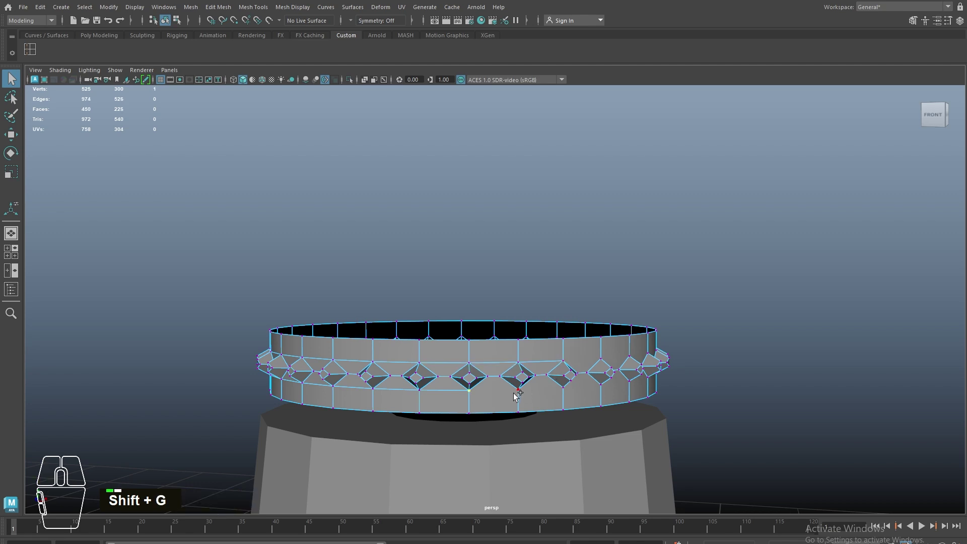
pyautogui.keyDown('shift'); pyautogui.click(472, 362); pyautogui.keyUp('shift')
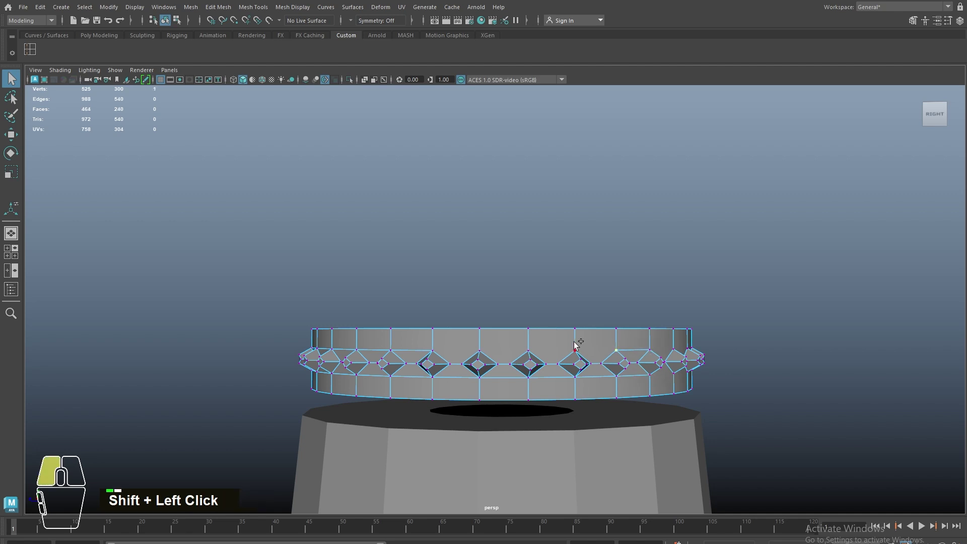
pyautogui.keyDown('shift'); pyautogui.click(480, 349); pyautogui.keyUp('shift')
pyautogui.keyDown('shift'); pyautogui.click(433, 350); pyautogui.keyUp('shift')
pyautogui.press('g')
# Step: Connect the lower and upper vertices of adjacent diamonds with edges around the back of the ring
pyautogui.keyDown('alt'); pyautogui.moveTo(640, 371); pyautogui.dragTo(529, 374); pyautogui.keyUp('alt')
pyautogui.keyDown('shift'); pyautogui.click(505, 381); pyautogui.keyUp('shift')
pyautogui.press('g')
pyautogui.keyDown('shift'); pyautogui.click(645, 379); pyautogui.keyUp('shift')
pyautogui.hotkey('shift', 'g')
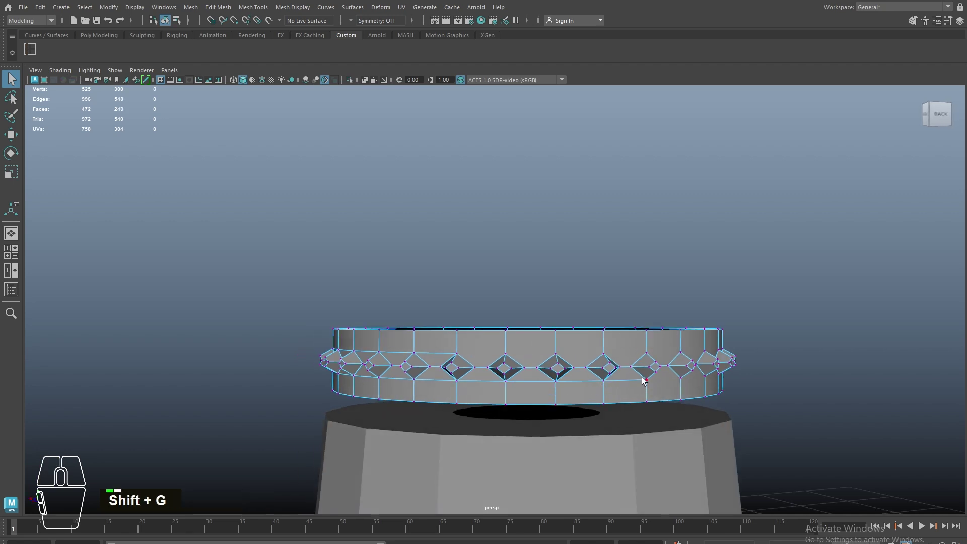
pyautogui.keyDown('shift'); pyautogui.click(505, 353); pyautogui.keyUp('shift')
pyautogui.hotkey('shift', 'g')
pyautogui.keyDown('alt'); pyautogui.moveTo(443, 353); pyautogui.dragTo(609, 395); pyautogui.keyUp('alt')
pyautogui.keyDown('shift'); pyautogui.click(593, 373); pyautogui.keyUp('shift')
pyautogui.hotkey('shift', 'g')
pyautogui.keyDown('shift'); pyautogui.click(537, 339); pyautogui.keyUp('shift')
pyautogui.press('g')
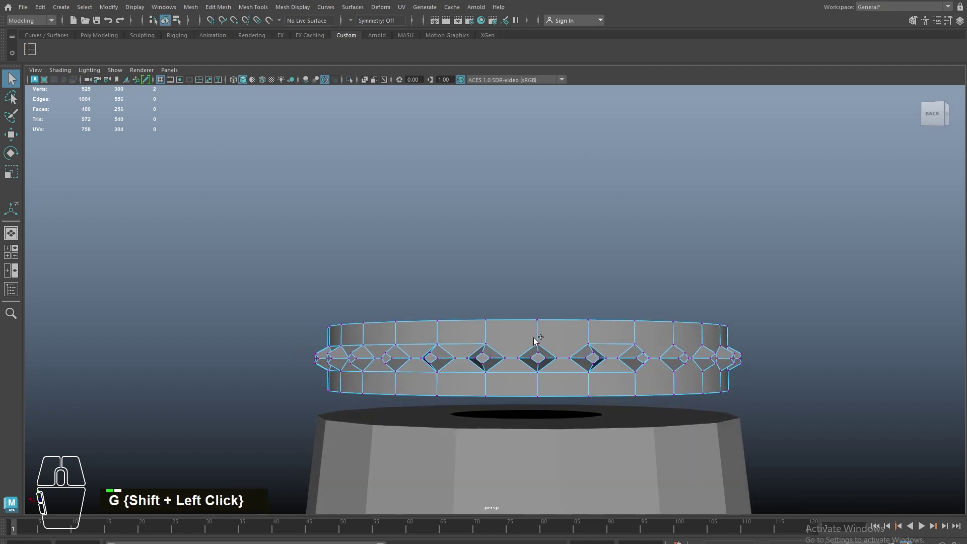
# Step: Connect the lower diamond vertices with edges along the ring's left side
pyautogui.keyDown('alt'); pyautogui.moveTo(496, 348); pyautogui.dragTo(604, 376); pyautogui.keyUp('alt')
pyautogui.keyDown('shift'); pyautogui.click(541, 370); pyautogui.keyUp('shift')
pyautogui.hotkey('shift', 'g')
pyautogui.keyDown('shift'); pyautogui.click(481, 371); pyautogui.keyUp('shift')
pyautogui.hotkey('shift', 'g')
pyautogui.keyDown('shift'); pyautogui.click(348, 371); pyautogui.keyUp('shift')
pyautogui.hotkey('shift', 'g')
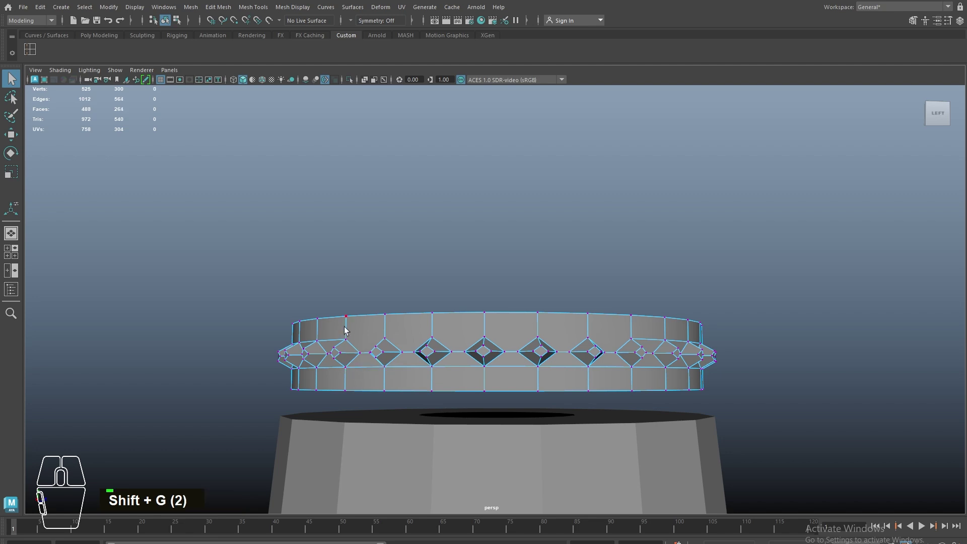
# Step: Connect the upper diamond vertices along the ring's left side and close the last gaps between diamonds with edges
pyautogui.keyDown('shift'); pyautogui.click(374, 334); pyautogui.keyUp('shift')
pyautogui.hotkey('ctrl', 'z')
pyautogui.keyDown('shift'); pyautogui.click(431, 336); pyautogui.keyUp('shift')
pyautogui.hotkey('shift', 'g')
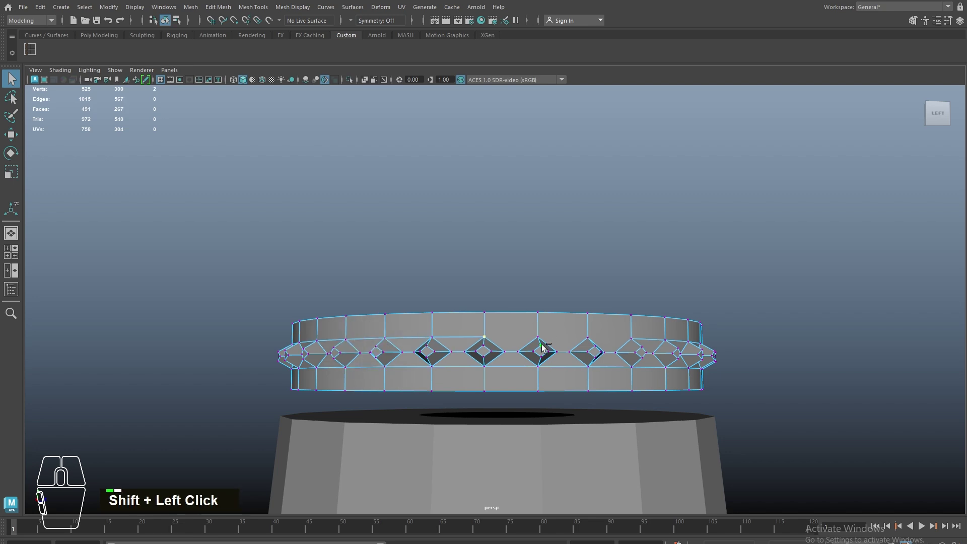
pyautogui.press('g')
pyautogui.keyDown('shift'); pyautogui.click(588, 337); pyautogui.keyUp('shift')
pyautogui.hotkey('shift', 'g')
pyautogui.keyDown('alt'); pyautogui.moveTo(590, 339); pyautogui.dragTo(500, 387); pyautogui.keyUp('alt')
pyautogui.keyDown('shift'); pyautogui.click(548, 382); pyautogui.keyUp('shift')
pyautogui.hotkey('shift', 'g')
# Step: Select all ring edges, then in the front view deselect the outer rims and the vertical edges touching them
pyautogui.rightClick(505, 384)
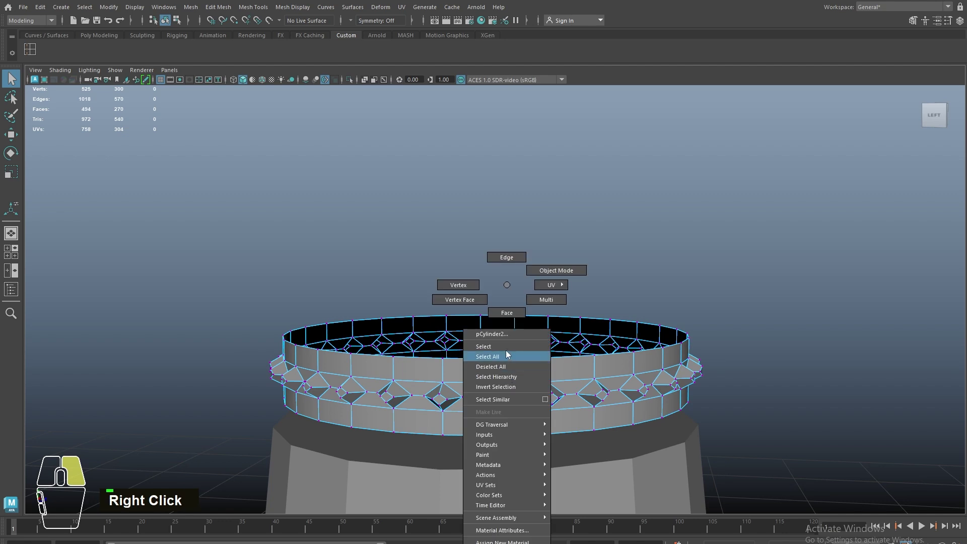
pyautogui.moveTo(507, 305); pyautogui.dragTo(507, 259, button='right')
pyautogui.moveTo(207, 241); pyautogui.dragTo(762, 476)
pyautogui.press('space')
pyautogui.moveTo(525, 339); pyautogui.dragTo(522, 363)
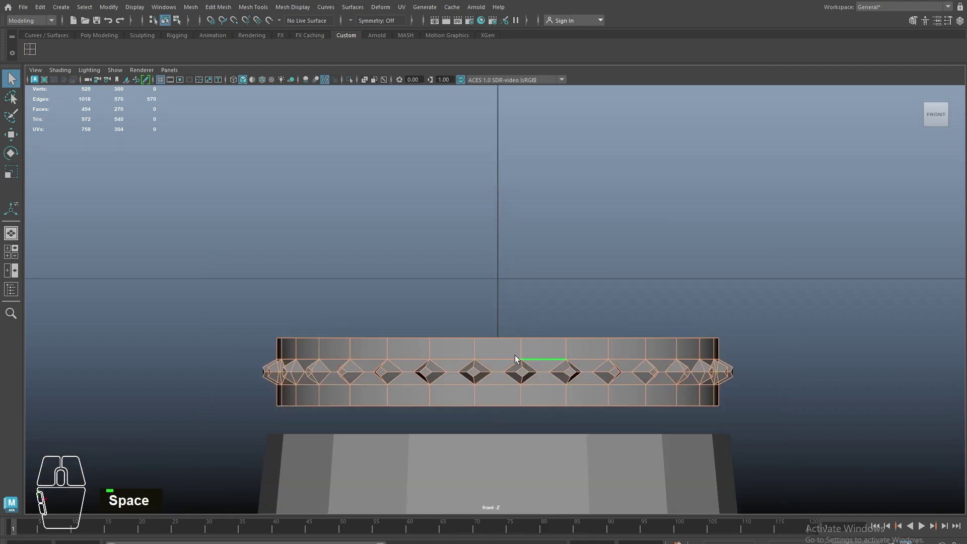
pyautogui.keyDown('alt'); pyautogui.moveTo(446, 348); pyautogui.dragTo(451, 348, button='right'); pyautogui.keyUp('alt')
pyautogui.keyDown('ctrl'); pyautogui.moveTo(195, 292); pyautogui.dragTo(906, 347); pyautogui.keyUp('ctrl')
pyautogui.keyDown('ctrl'); pyautogui.moveTo(877, 430); pyautogui.dragTo(185, 407); pyautogui.keyUp('ctrl')
# Step: Bevel the selected edges with 2 segments and a fraction of 0.4
pyautogui.keyDown('shift'); pyautogui.moveTo(329, 339); pyautogui.dragTo(350, 342, button='right'); pyautogui.keyUp('shift')
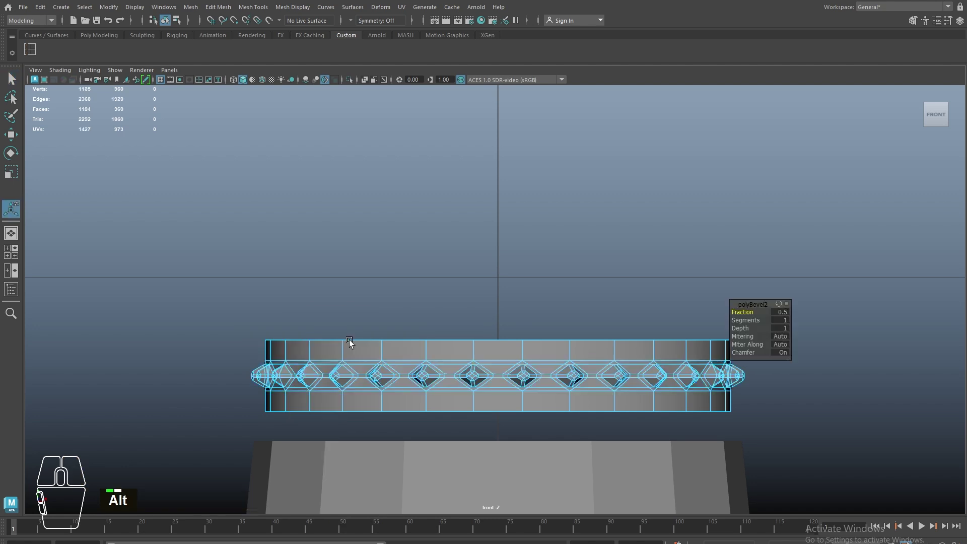
pyautogui.keyDown('alt'); pyautogui.moveTo(483, 367); pyautogui.dragTo(587, 392, button='right'); pyautogui.keyUp('alt')
pyautogui.moveTo(745, 320); pyautogui.dragTo(747, 320)
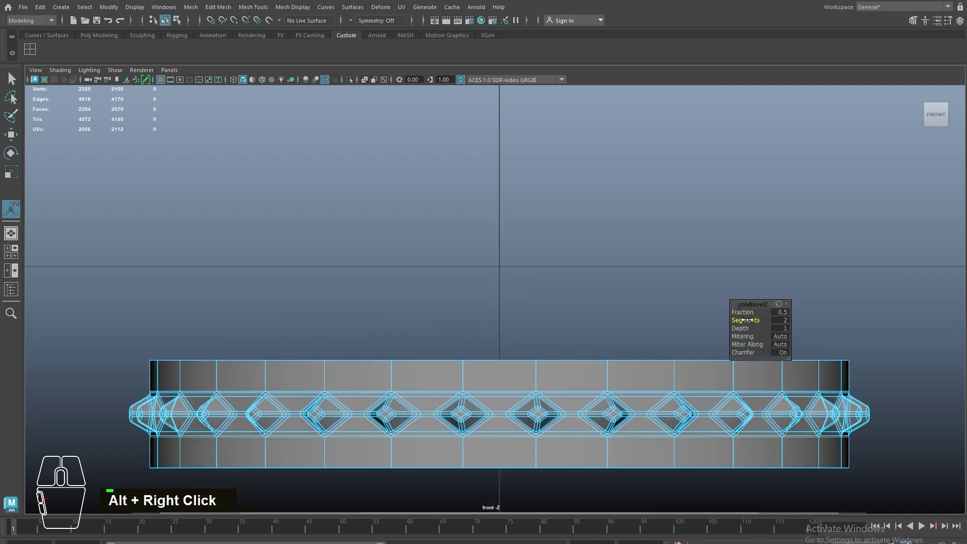
pyautogui.write('0.4')
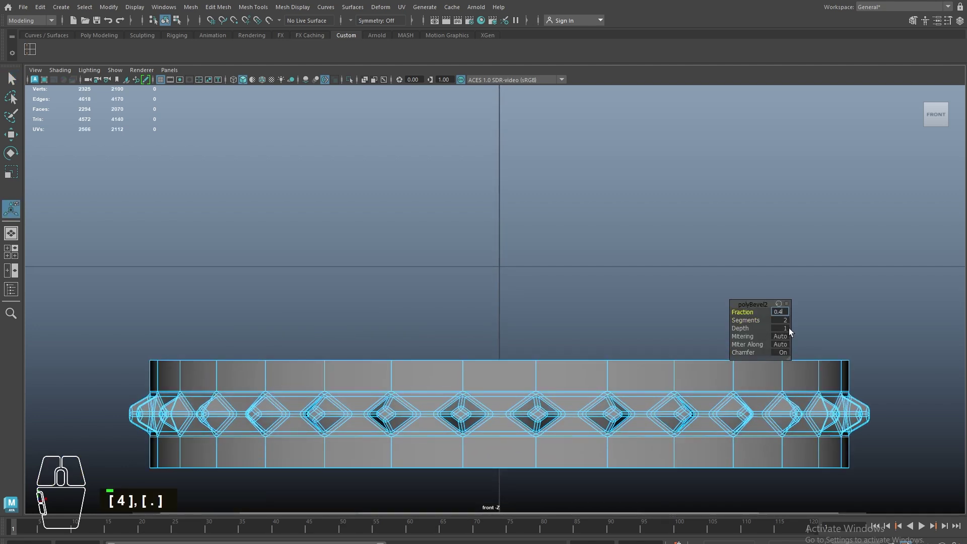
pyautogui.press('Return')
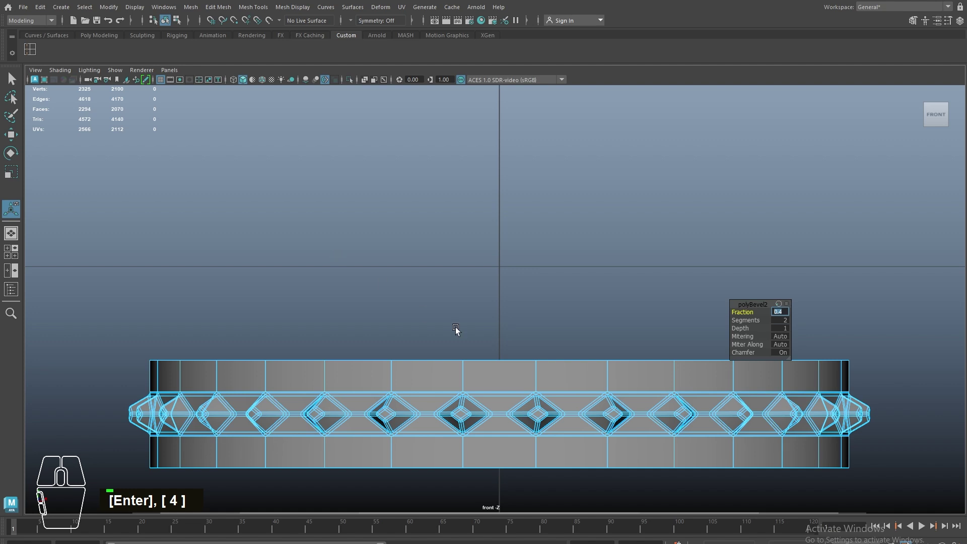
# Step: Delete the band of faces above the diamonds on the ring
pyautogui.rightClick(381, 265)
pyautogui.click(299, 334)
pyautogui.moveTo(300, 335); pyautogui.dragTo(860, 370)
pyautogui.press('Delete')
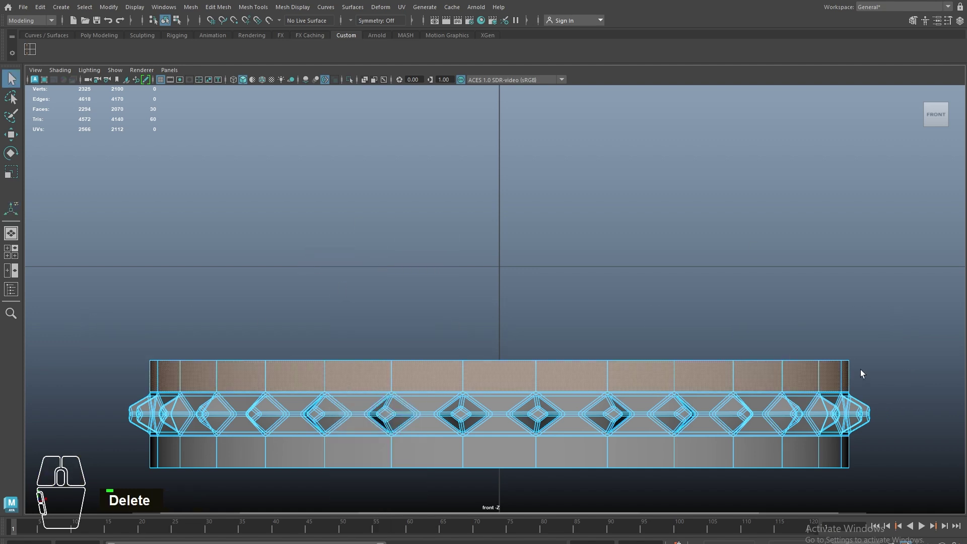
# Step: Return the diamond ring to object mode and center its pivot
pyautogui.rightClick(654, 194)
pyautogui.keyDown('alt'); pyautogui.moveTo(458, 276); pyautogui.dragTo(473, 246, button='middle'); pyautogui.keyUp('alt')
pyautogui.press('w')
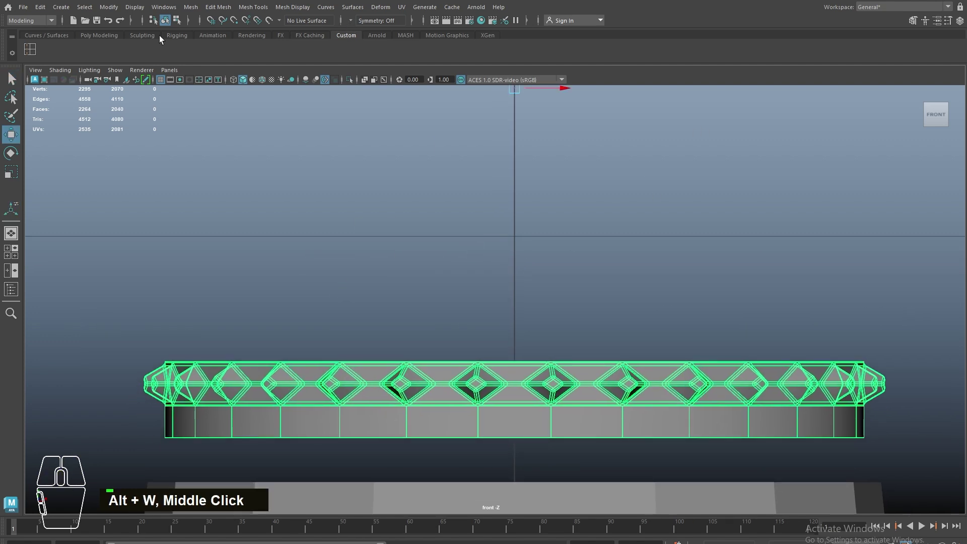
pyautogui.click(119, 36)
pyautogui.doubleClick(327, 52)
pyautogui.press('w')
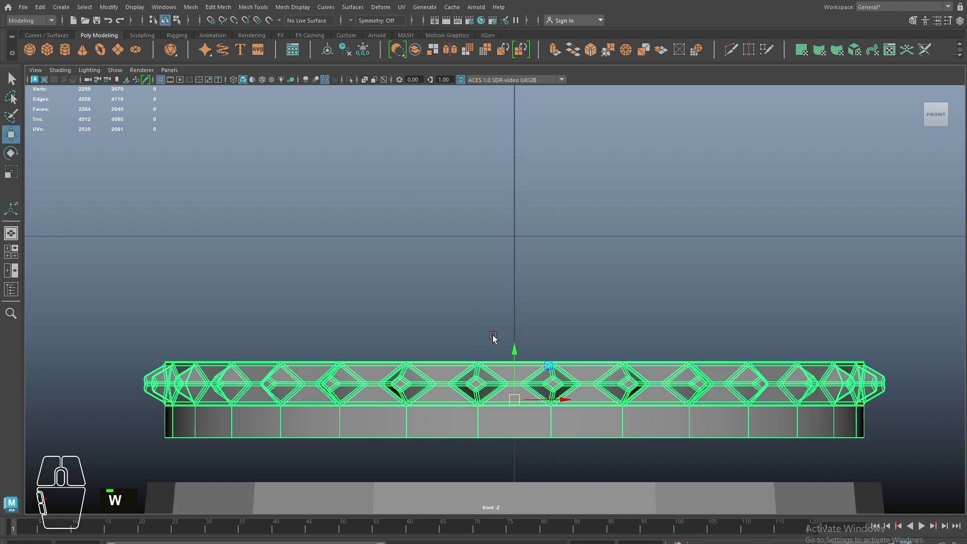
# Step: Snap the ring's pivot to its bottom edge and stack a duplicate of the ring directly on top of it
pyautogui.hotkey('v', 'd')
pyautogui.moveTo(512, 403)
pyautogui.mouseDown()
pyautogui.moveTo(468, 450)
pyautogui.moveTo(479, 325)
pyautogui.mouseUp()
pyautogui.keyDown('alt'); pyautogui.moveTo(479, 326); pyautogui.dragTo(560, 379, button='right'); pyautogui.keyUp('alt')
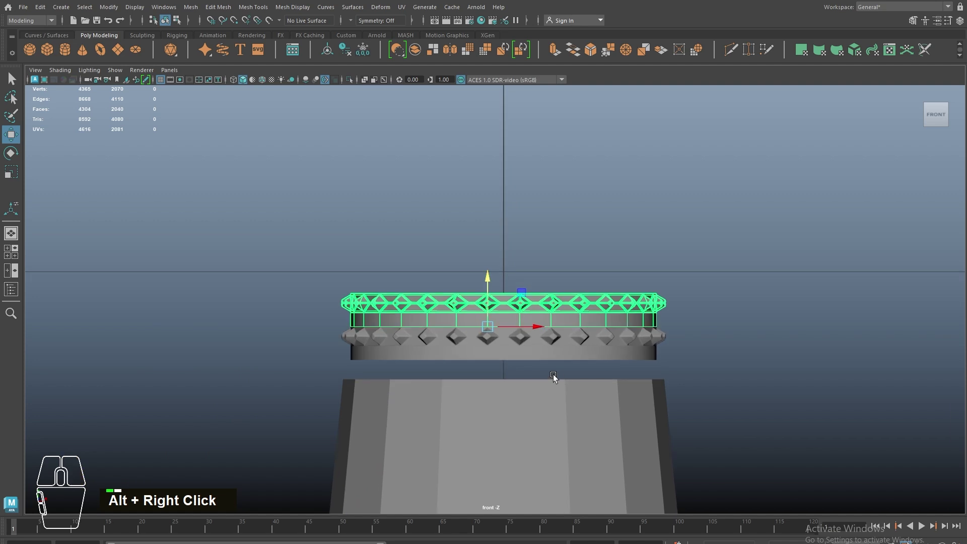
# Step: Repeat the duplicate-with-transform of the ring upward to build a long column of stacked rings above the bottle neck
pyautogui.hotkey('shift', 'd')
pyautogui.hotkey('shift', 'd')
pyautogui.hotkey('shift', 'd')
pyautogui.hotkey('shift', 'd')
pyautogui.hotkey('shift', 'd')
pyautogui.hotkey('shift', 'd')
pyautogui.hotkey('shift', 'd')
pyautogui.hotkey('shift', 'd')
pyautogui.hotkey('shift', 'd')
pyautogui.hotkey('shift', 'd')
pyautogui.scroll(-5, 540, 375)
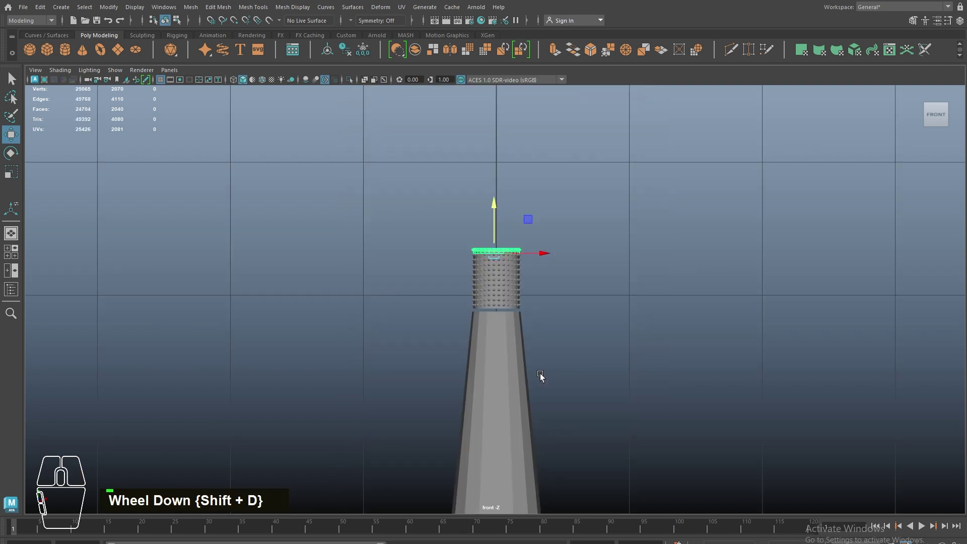
pyautogui.hotkey('shift', 'd')
pyautogui.hotkey('shift', 'd')
pyautogui.hotkey('shift', 'd')
pyautogui.hotkey('shift', 'd')
pyautogui.hotkey('shift', 'd')
pyautogui.hotkey('shift', 'd')
pyautogui.hotkey('shift', 'd')
pyautogui.hotkey('shift', 'd')
pyautogui.hotkey('shift', 'd')
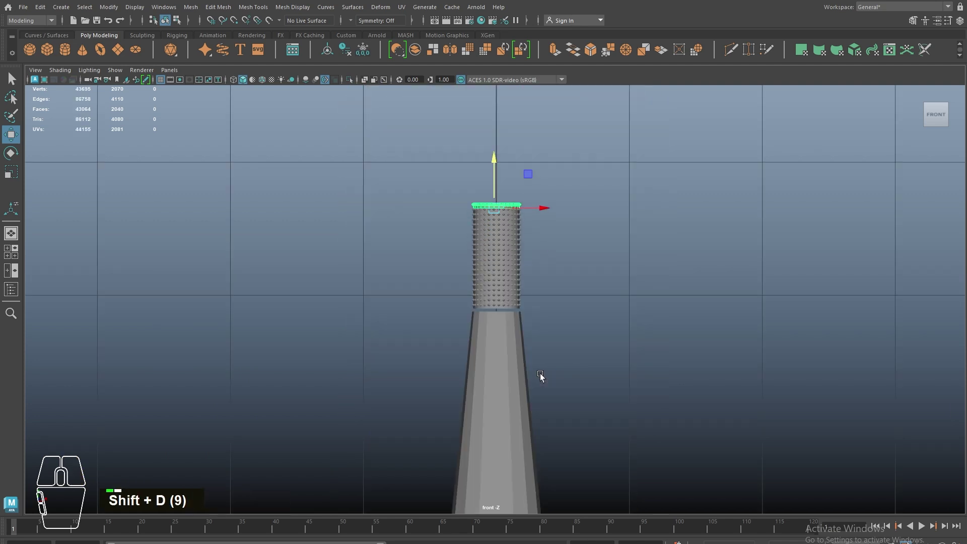
pyautogui.hotkey('shift', 'd')
pyautogui.hotkey('shift', 'd')
pyautogui.hotkey('shift', 'd')
pyautogui.hotkey('shift', 'd')
pyautogui.hotkey('shift', 'd')
pyautogui.hotkey('shift', 'd')
pyautogui.hotkey('shift', 'd')
pyautogui.hotkey('shift', 'd')
pyautogui.hotkey('shift', 'd')
pyautogui.hotkey('shift', 'd')
pyautogui.hotkey('shift', 'd')
pyautogui.hotkey('shift', 'd')
pyautogui.hotkey('shift', 'd')
pyautogui.hotkey('shift', 'd')
pyautogui.hotkey('shift', 'd')
pyautogui.hotkey('shift', 'd')
pyautogui.hotkey('shift', 'd')
pyautogui.hotkey('shift', 'd')
pyautogui.hotkey('shift', 'd')
pyautogui.hotkey('shift', 'd')
pyautogui.hotkey('shift', 'd')
pyautogui.hotkey('shift', 'd')
pyautogui.hotkey('shift', 'd')
pyautogui.hotkey('shift', 'd')
pyautogui.hotkey('shift', 'd')
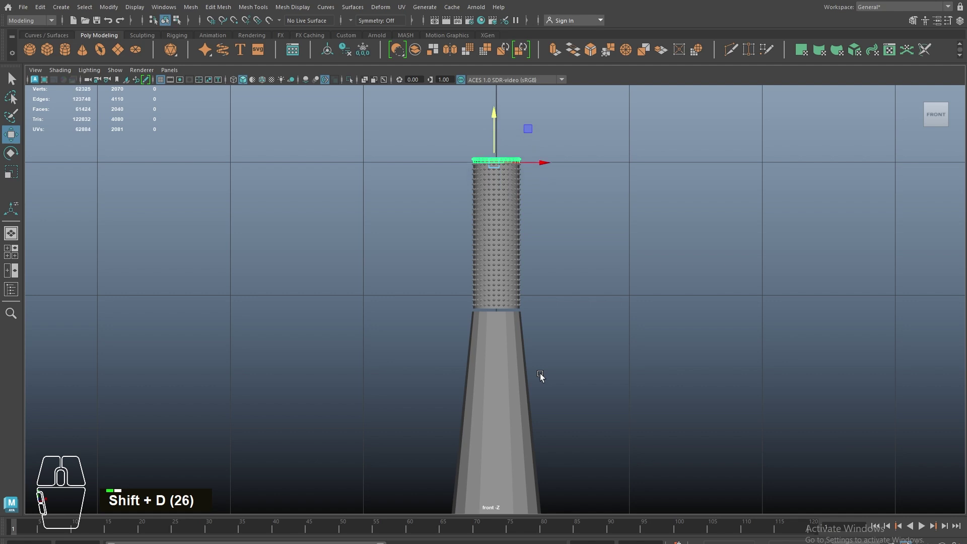
pyautogui.hotkey('shift', 'd')
pyautogui.hotkey('shift', 'd')
pyautogui.hotkey('shift', 'd')
pyautogui.hotkey('shift', 'd')
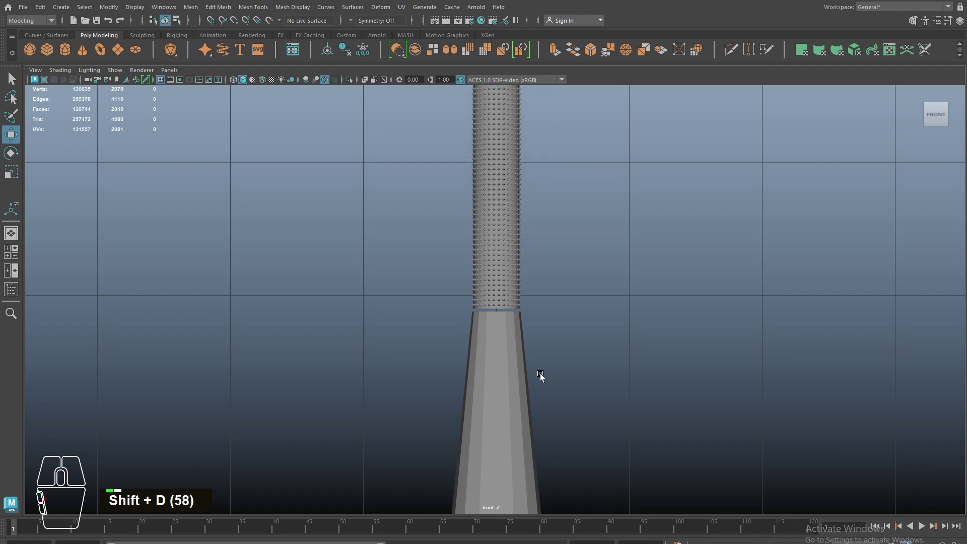
pyautogui.keyDown('alt'); pyautogui.moveTo(564, 363); pyautogui.dragTo(485, 335, button='right'); pyautogui.keyUp('alt')
pyautogui.keyDown('alt'); pyautogui.moveTo(486, 335); pyautogui.dragTo(596, 369, button='middle'); pyautogui.keyUp('alt')
pyautogui.hotkey('shift', 'd')
pyautogui.hotkey('shift', 'd')
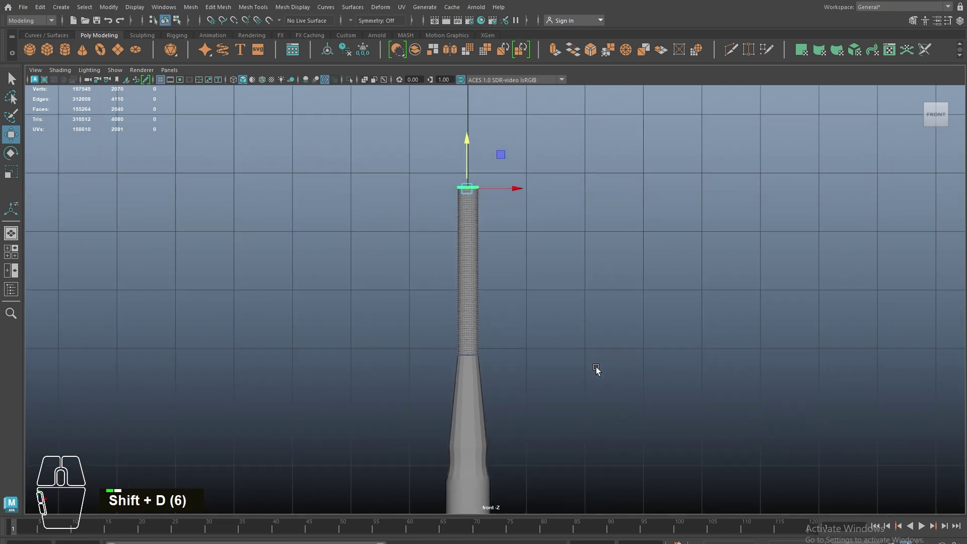
pyautogui.hotkey('shift', 'd')
pyautogui.hotkey('shift', 'd')
pyautogui.hotkey('shift', 'd')
pyautogui.hotkey('shift', 'd')
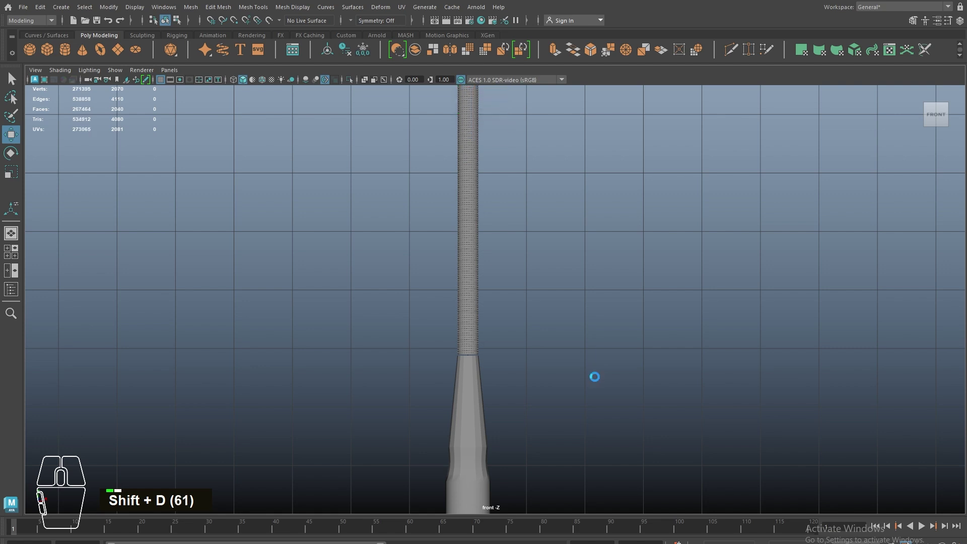
pyautogui.scroll(-2, 595, 378)
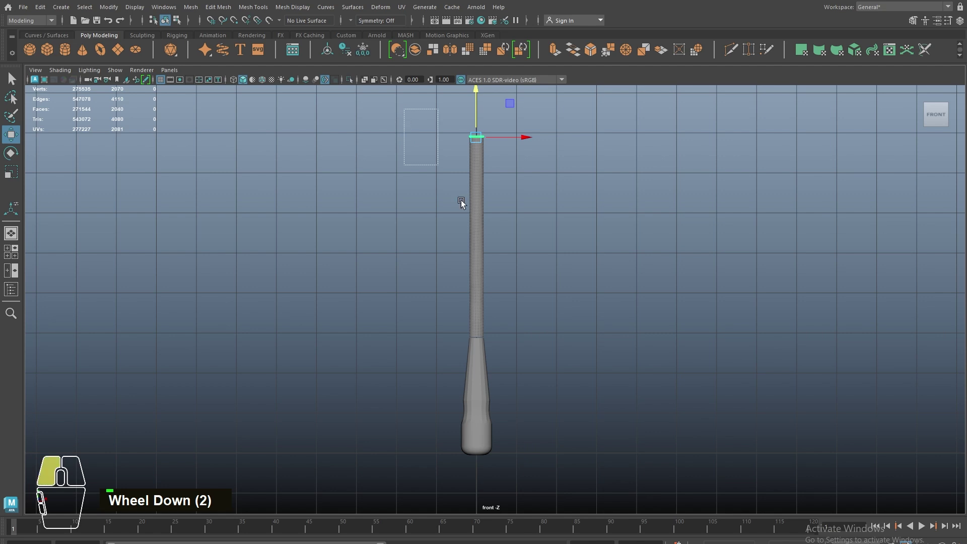
# Step: Combine all stacked rings without the bottle body, and reset the combined mesh's pivot, history and transforms
pyautogui.moveTo(461, 201); pyautogui.dragTo(584, 371)
pyautogui.keyDown('ctrl'); pyautogui.moveTo(643, 477); pyautogui.dragTo(382, 426); pyautogui.keyUp('ctrl')
pyautogui.keyDown('alt'); pyautogui.moveTo(388, 427); pyautogui.dragTo(600, 403, button='right'); pyautogui.keyUp('alt')
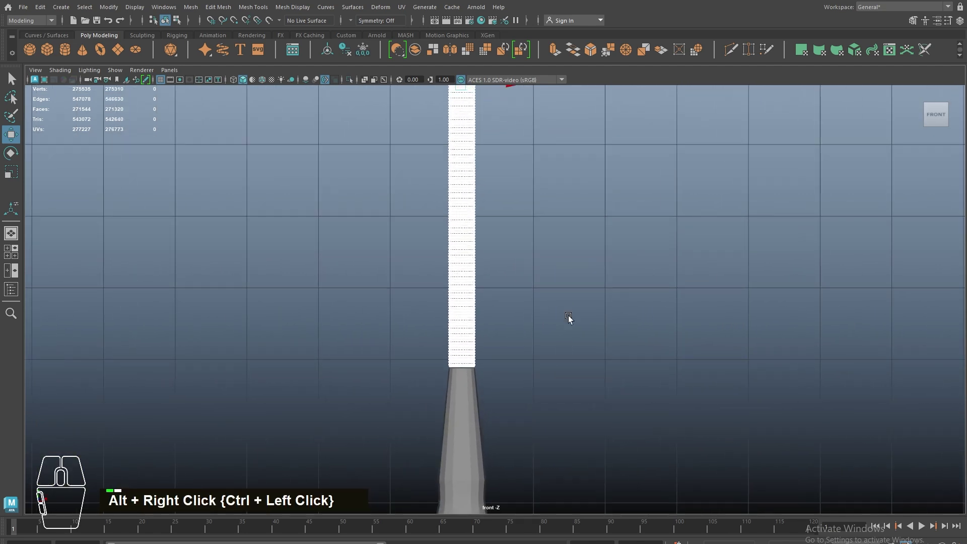
pyautogui.keyDown('shift'); pyautogui.moveTo(568, 315); pyautogui.dragTo(560, 500, button='right'); pyautogui.keyUp('shift')
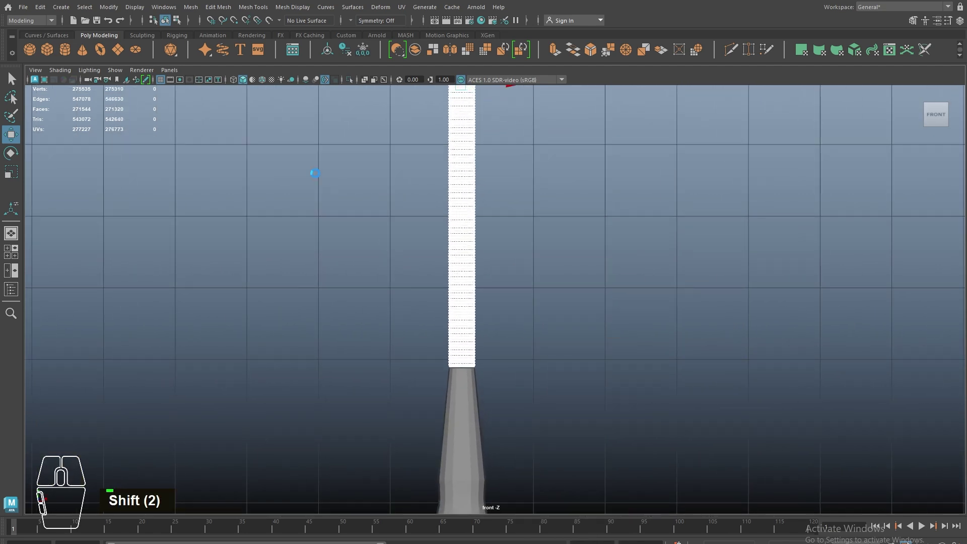
pyautogui.click(328, 50)
pyautogui.click(345, 50)
pyautogui.click(363, 51)
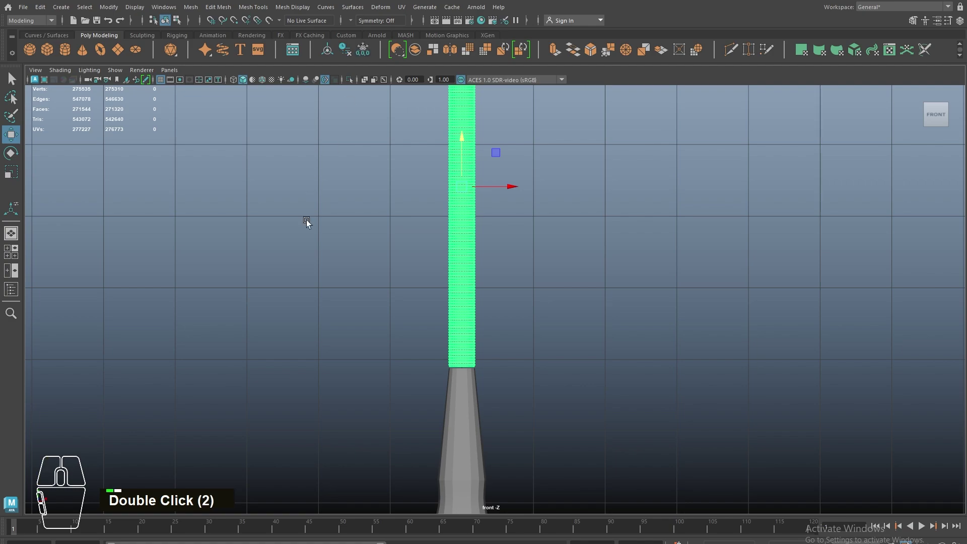
# Step: Select the row of seam vertices above the lowest diamond ring and extend the selection to all matching vertices with Select Similar
pyautogui.keyDown('alt'); pyautogui.moveTo(307, 222); pyautogui.dragTo(674, 404, button='right'); pyautogui.keyUp('alt')
pyautogui.keyDown('alt'); pyautogui.moveTo(354, 372); pyautogui.dragTo(406, 221, button='middle'); pyautogui.keyUp('alt')
pyautogui.keyDown('alt'); pyautogui.moveTo(406, 222); pyautogui.dragTo(425, 356, button='right'); pyautogui.keyUp('alt')
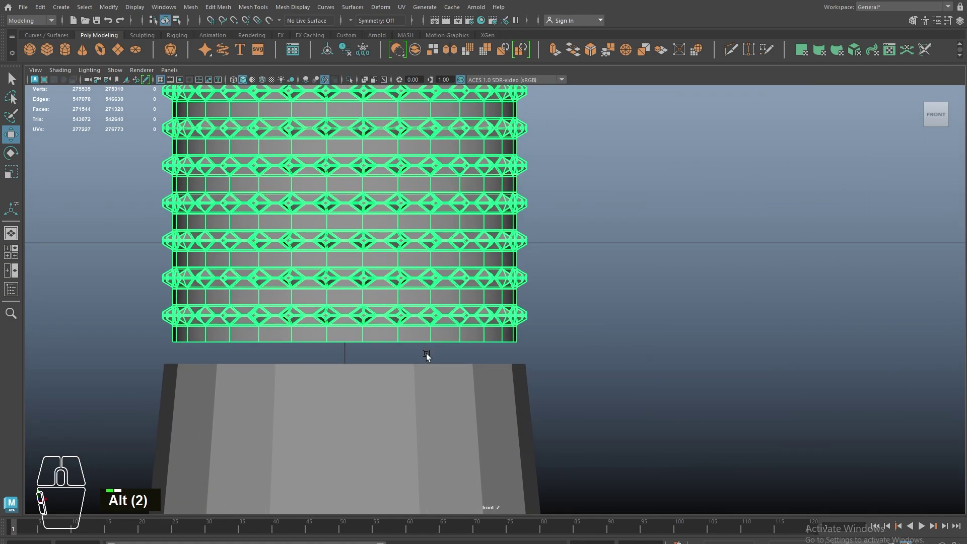
pyautogui.keyDown('alt'); pyautogui.moveTo(426, 356); pyautogui.dragTo(627, 350, button='middle'); pyautogui.keyUp('alt')
pyautogui.keyDown('alt'); pyautogui.moveTo(626, 349); pyautogui.dragTo(506, 284, button='right'); pyautogui.keyUp('alt')
pyautogui.doubleClick(511, 348)
pyautogui.keyDown('alt'); pyautogui.moveTo(467, 253); pyautogui.dragTo(895, 393, button='right'); pyautogui.keyUp('alt')
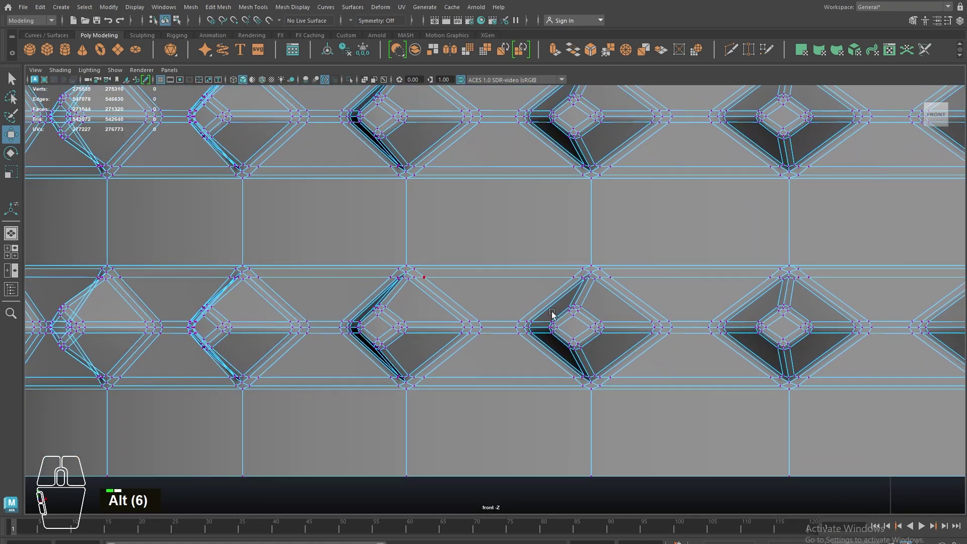
pyautogui.keyDown('alt'); pyautogui.moveTo(553, 314); pyautogui.dragTo(147, 306, button='right'); pyautogui.keyUp('alt')
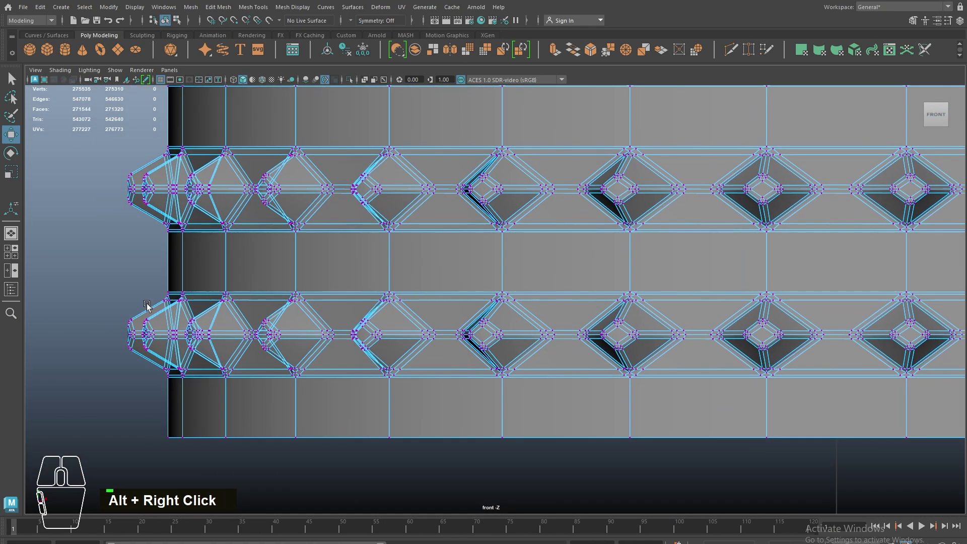
pyautogui.moveTo(125, 254); pyautogui.dragTo(860, 293)
pyautogui.keyDown('alt'); pyautogui.moveTo(837, 319); pyautogui.dragTo(183, 340, button='middle'); pyautogui.keyUp('alt')
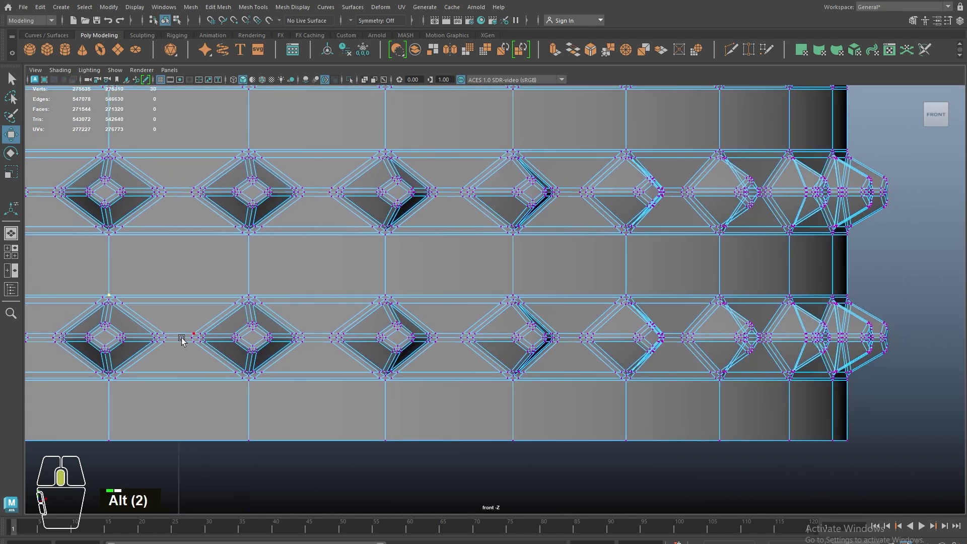
pyautogui.keyDown('ctrl'); pyautogui.keyDown('shift'); pyautogui.moveTo(217, 260); pyautogui.dragTo(935, 299); pyautogui.keyUp('shift'); pyautogui.keyUp('ctrl')
pyautogui.moveTo(447, 272); pyautogui.dragTo(448, 325, button='right')
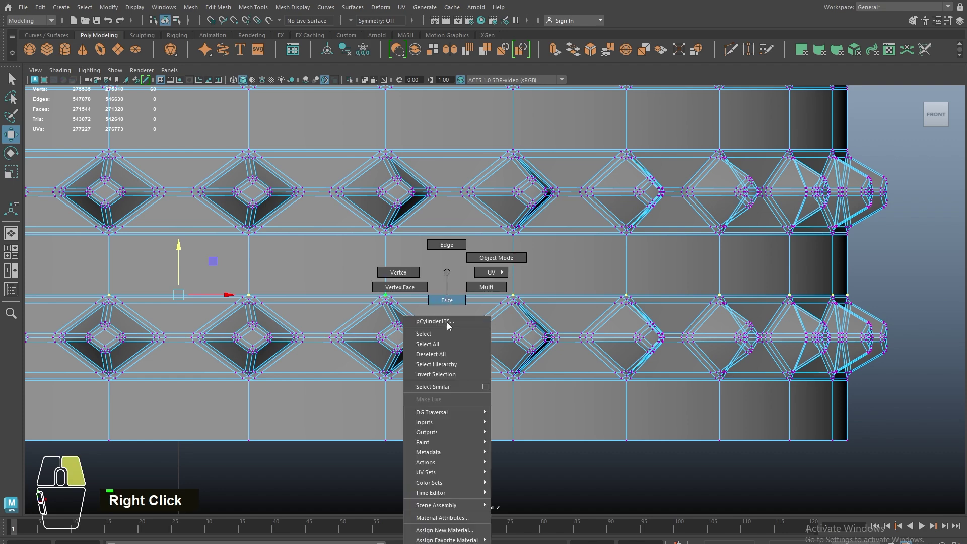
pyautogui.moveTo(437, 383); pyautogui.dragTo(439, 384, button='right')
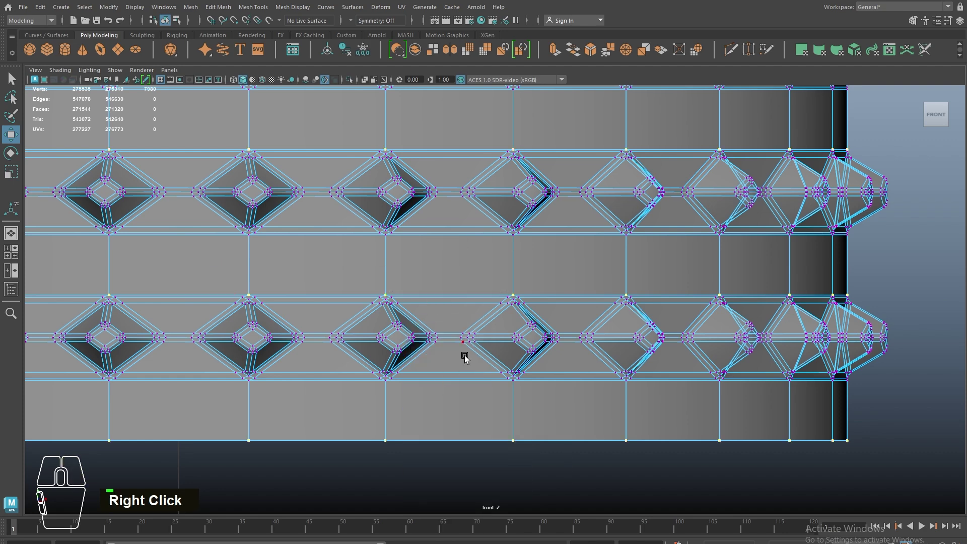
# Step: Merge the selected seam vertices with a distance threshold of 0.01 and return the column to object mode
pyautogui.keyDown('alt'); pyautogui.moveTo(464, 352); pyautogui.dragTo(545, 358, button='right'); pyautogui.keyUp('alt')
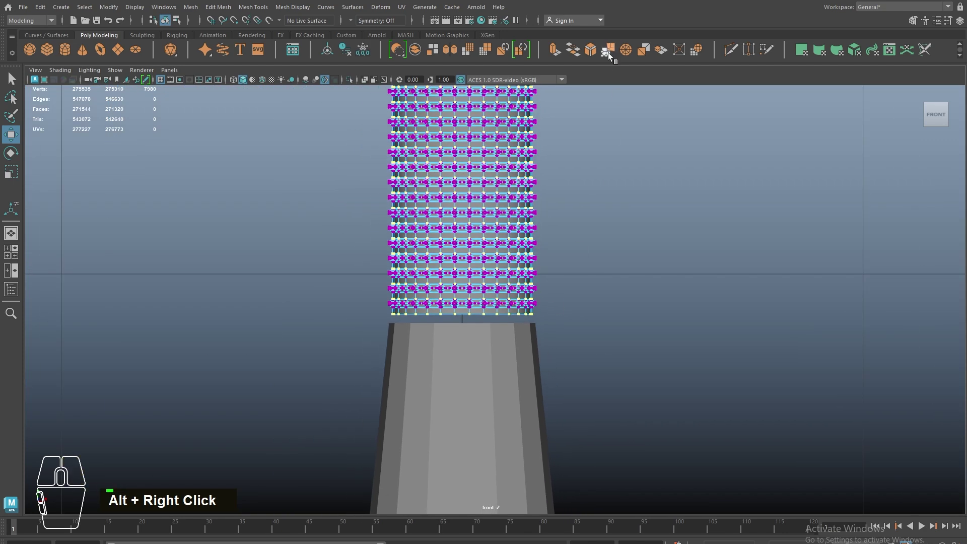
pyautogui.click(608, 51)
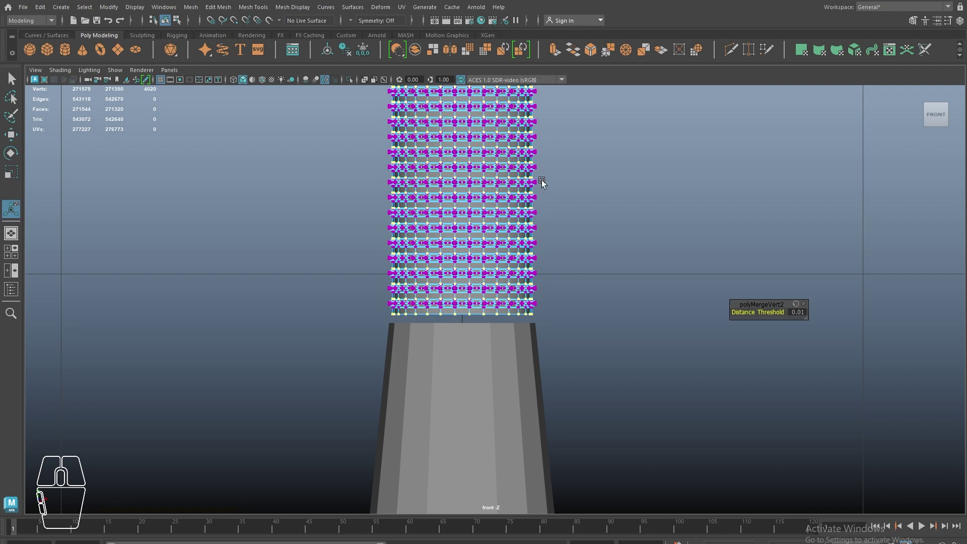
pyautogui.keyDown('alt'); pyautogui.moveTo(542, 181); pyautogui.dragTo(483, 272, button='right'); pyautogui.keyUp('alt')
pyautogui.moveTo(468, 262); pyautogui.dragTo(598, 153, button='right')
pyautogui.press('w')
# Step: Scale the ring column down uniformly and lower it onto the top of the bottle neck
pyautogui.scroll(-3, 476, 200)
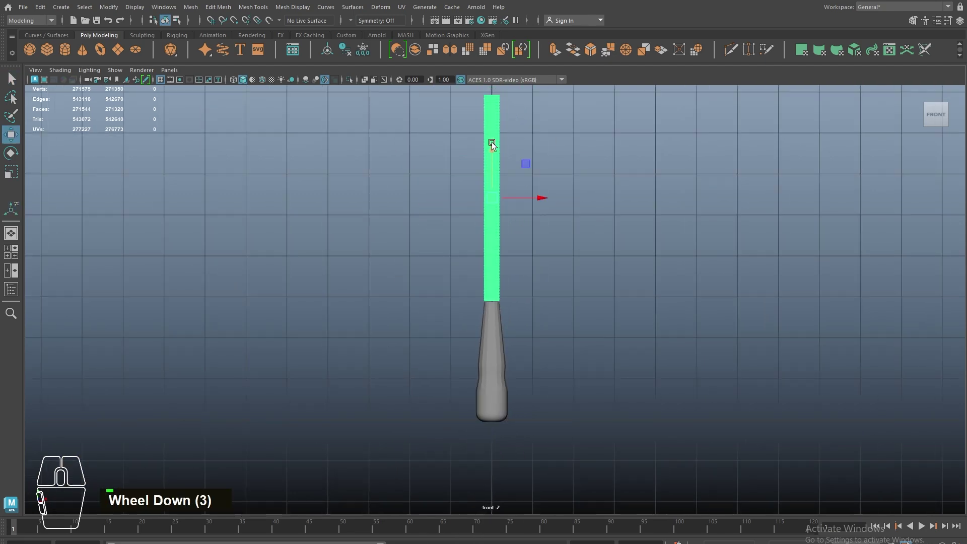
pyautogui.keyDown('alt'); pyautogui.moveTo(491, 125); pyautogui.dragTo(488, 177, button='right'); pyautogui.keyUp('alt')
pyautogui.press('r')
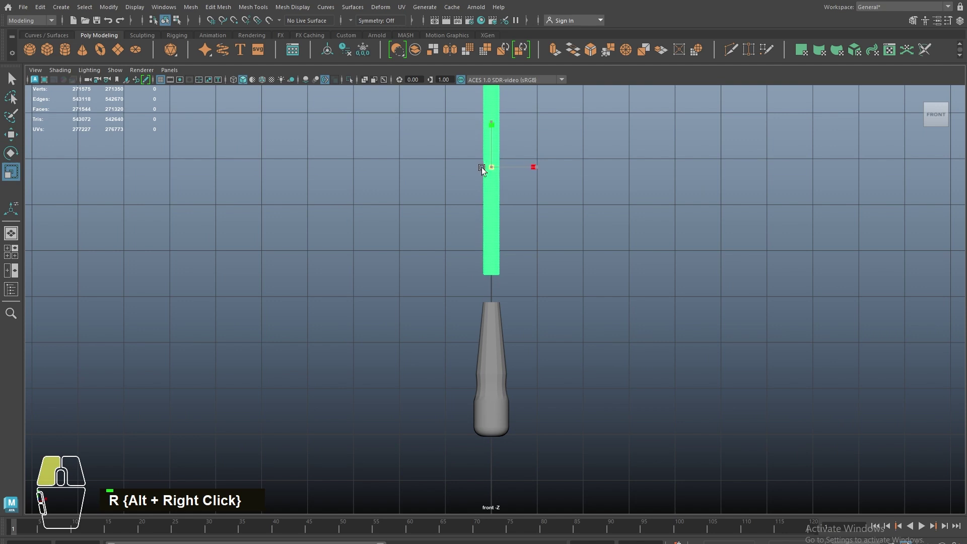
pyautogui.keyDown('alt'); pyautogui.moveTo(407, 198); pyautogui.dragTo(498, 170, button='right'); pyautogui.keyUp('alt')
pyautogui.press('w')
pyautogui.moveTo(493, 114); pyautogui.dragTo(495, 159)
pyautogui.keyDown('alt'); pyautogui.moveTo(496, 159); pyautogui.dragTo(492, 224, button='middle'); pyautogui.keyUp('alt')
pyautogui.keyDown('alt'); pyautogui.scroll(2, 483, 303); pyautogui.keyUp('alt')
# Step: Duplicate the ring column and move the copy straight up above the original
pyautogui.keyDown('shift'); pyautogui.click(478, 223); pyautogui.keyUp('shift')
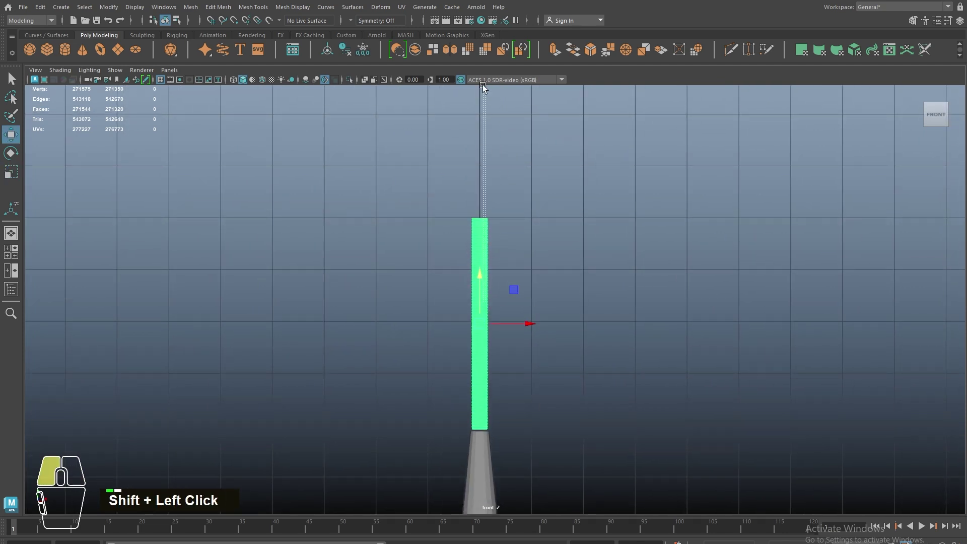
pyautogui.click(478, 227)
pyautogui.keyDown('shift'); pyautogui.moveTo(479, 275); pyautogui.dragTo(483, 45); pyautogui.keyUp('shift')
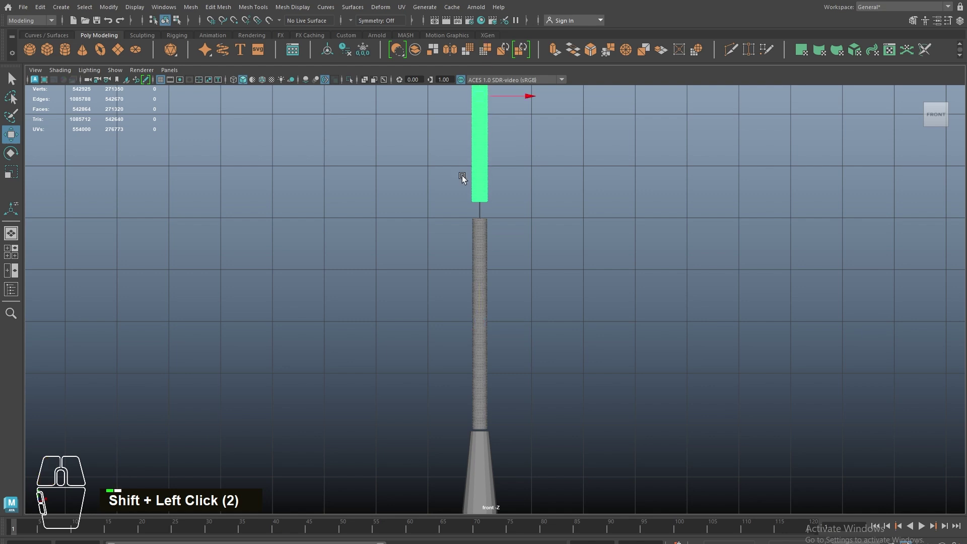
# Step: Move the upper column's pivot down and snap it to a vertex on the column's bottom edge
pyautogui.keyDown('alt'); pyautogui.moveTo(460, 176); pyautogui.dragTo(461, 274, button='middle'); pyautogui.keyUp('alt')
pyautogui.keyDown('alt'); pyautogui.moveTo(372, 226); pyautogui.dragTo(855, 443, button='right'); pyautogui.keyUp('alt')
pyautogui.keyDown('alt'); pyautogui.moveTo(431, 252); pyautogui.dragTo(451, 378, button='middle'); pyautogui.keyUp('alt')
pyautogui.scroll(-2, 453, 341)
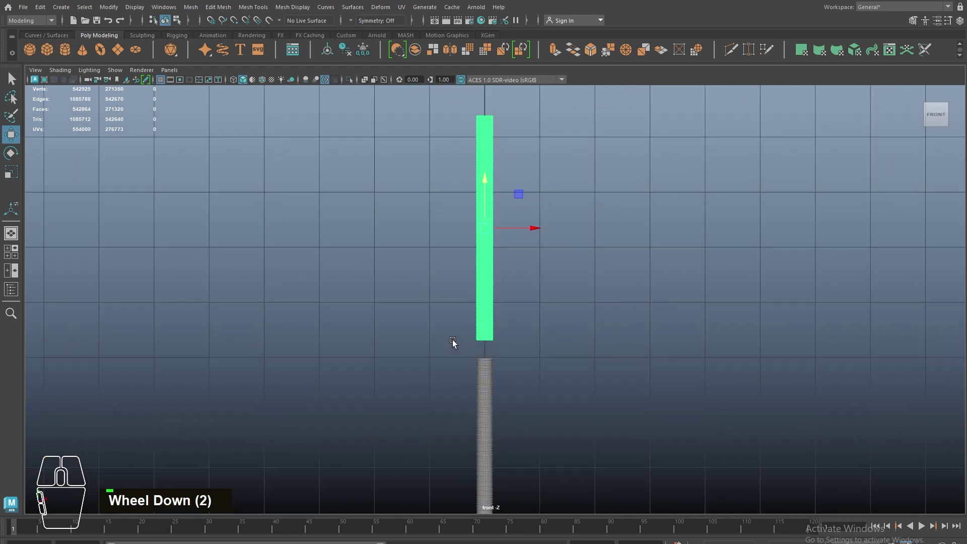
pyautogui.press('d')
pyautogui.moveTo(485, 232); pyautogui.dragTo(489, 240)
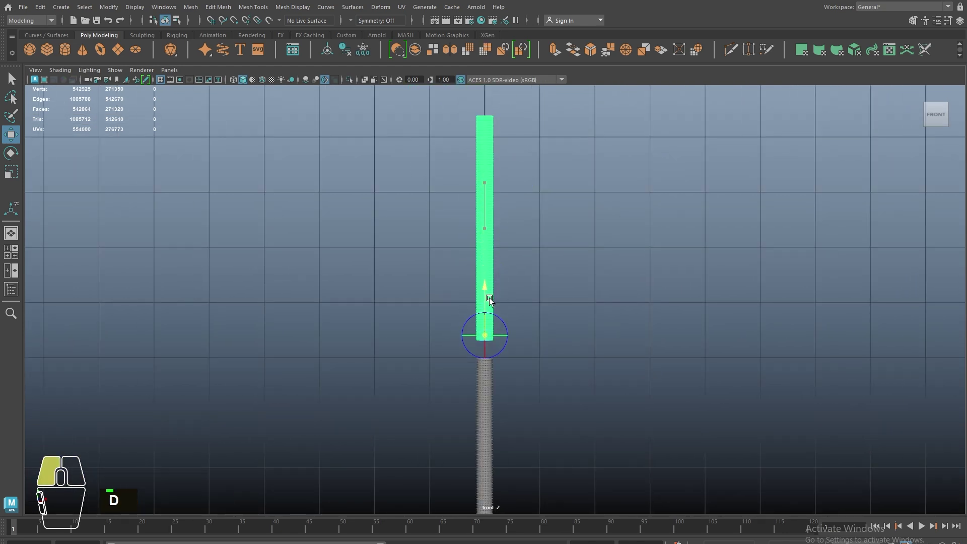
pyautogui.keyDown('alt'); pyautogui.moveTo(489, 298); pyautogui.dragTo(744, 422, button='right'); pyautogui.keyUp('alt')
pyautogui.keyDown('alt'); pyautogui.moveTo(745, 422); pyautogui.dragTo(417, 264, button='middle'); pyautogui.keyUp('alt')
pyautogui.keyDown('alt'); pyautogui.moveTo(417, 264); pyautogui.dragTo(799, 372, button='right'); pyautogui.keyUp('alt')
pyautogui.keyDown('alt'); pyautogui.moveTo(799, 371); pyautogui.dragTo(405, 337, button='middle'); pyautogui.keyUp('alt')
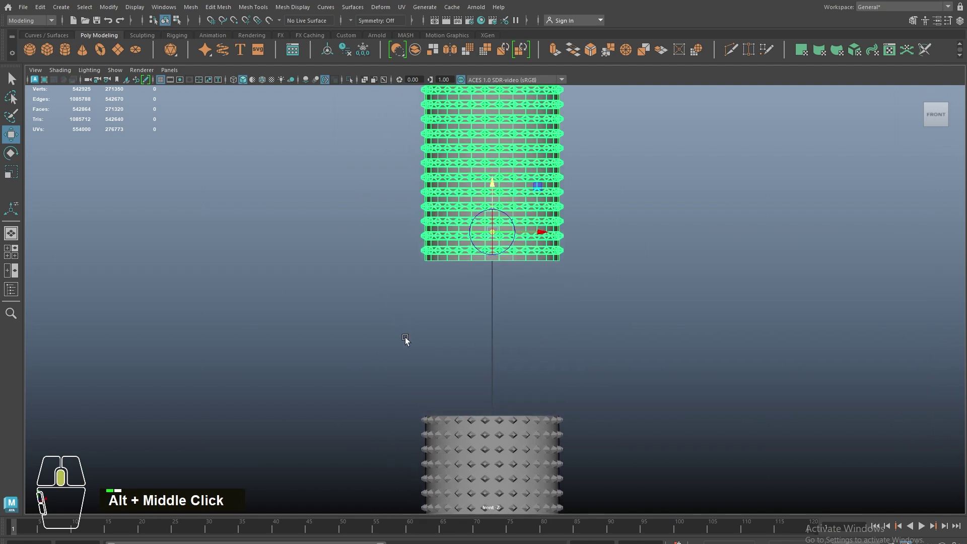
pyautogui.keyDown('alt'); pyautogui.moveTo(405, 337); pyautogui.dragTo(650, 373, button='right'); pyautogui.keyUp('alt')
pyautogui.press('v')
pyautogui.moveTo(486, 189); pyautogui.dragTo(475, 256)
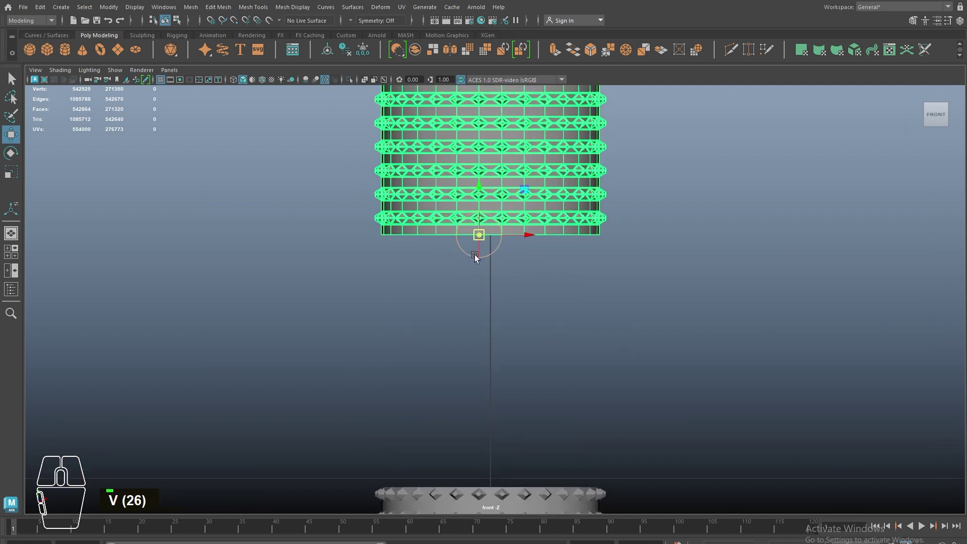
# Step: Display wireframe on shaded and snap the upper column's bottom edge onto the top edge of the lower column
pyautogui.click(262, 81)
pyautogui.keyDown('alt'); pyautogui.moveTo(411, 235); pyautogui.dragTo(391, 177, button='middle'); pyautogui.keyUp('alt')
pyautogui.press('v')
pyautogui.moveTo(460, 130)
pyautogui.mouseDown()
pyautogui.moveTo(460, 185)
pyautogui.moveTo(495, 361)
pyautogui.mouseUp()
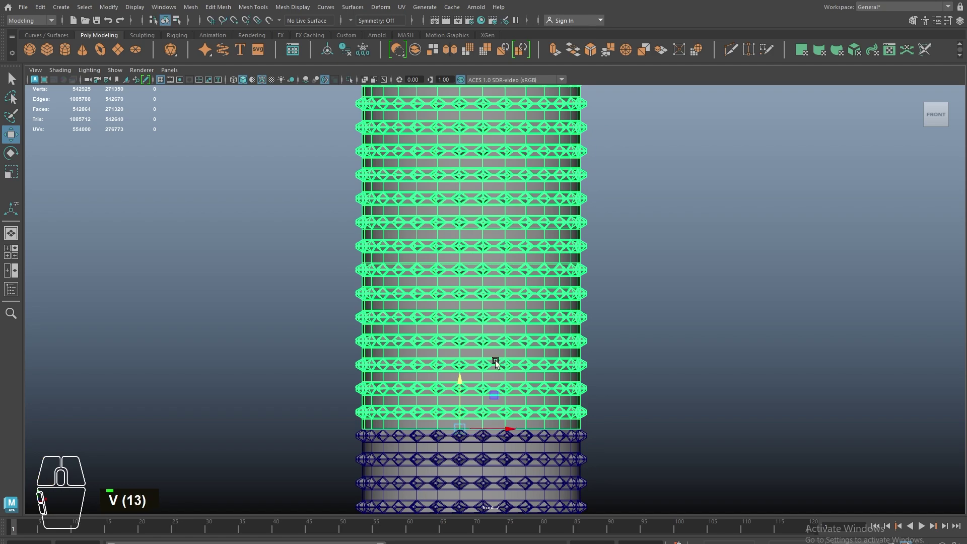
pyautogui.keyDown('alt'); pyautogui.moveTo(495, 361); pyautogui.dragTo(501, 250, button='middle'); pyautogui.keyUp('alt')
pyautogui.keyDown('alt'); pyautogui.moveTo(500, 250); pyautogui.dragTo(434, 386, button='right'); pyautogui.keyUp('alt')
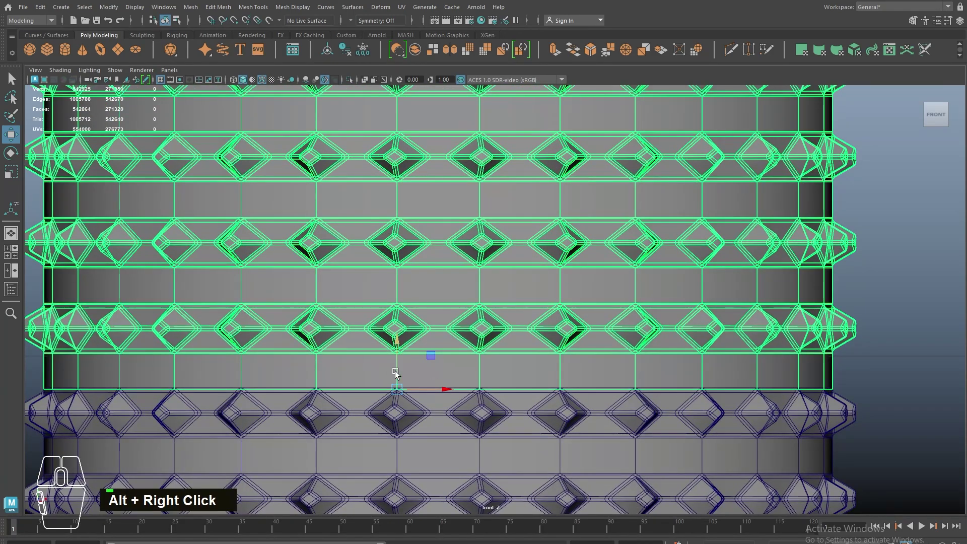
pyautogui.moveTo(395, 371)
pyautogui.mouseDown()
pyautogui.moveTo(407, 356)
pyautogui.moveTo(393, 372)
pyautogui.mouseUp()
pyautogui.press('v')
# Step: Select both stacked ring columns and combine them into a single mesh
pyautogui.click(244, 463)
pyautogui.keyDown('shift'); pyautogui.click(304, 387); pyautogui.keyUp('shift')
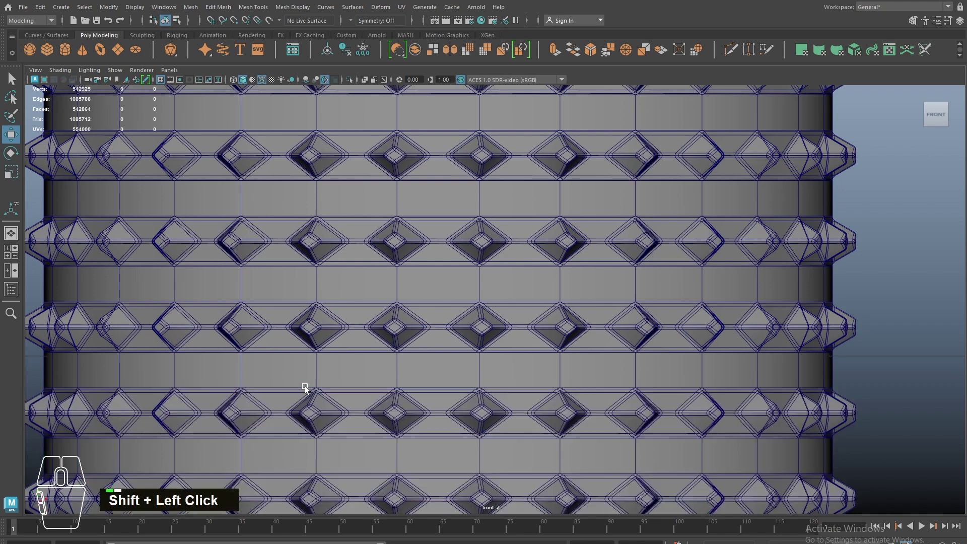
pyautogui.keyDown('shift'); pyautogui.click(349, 363); pyautogui.keyUp('shift')
pyautogui.keyDown('shift'); pyautogui.click(349, 363); pyautogui.keyUp('shift')
pyautogui.keyDown('shift'); pyautogui.click(339, 404); pyautogui.keyUp('shift')
pyautogui.keyDown('shift'); pyautogui.moveTo(467, 252); pyautogui.dragTo(454, 465, button='right'); pyautogui.keyUp('shift')
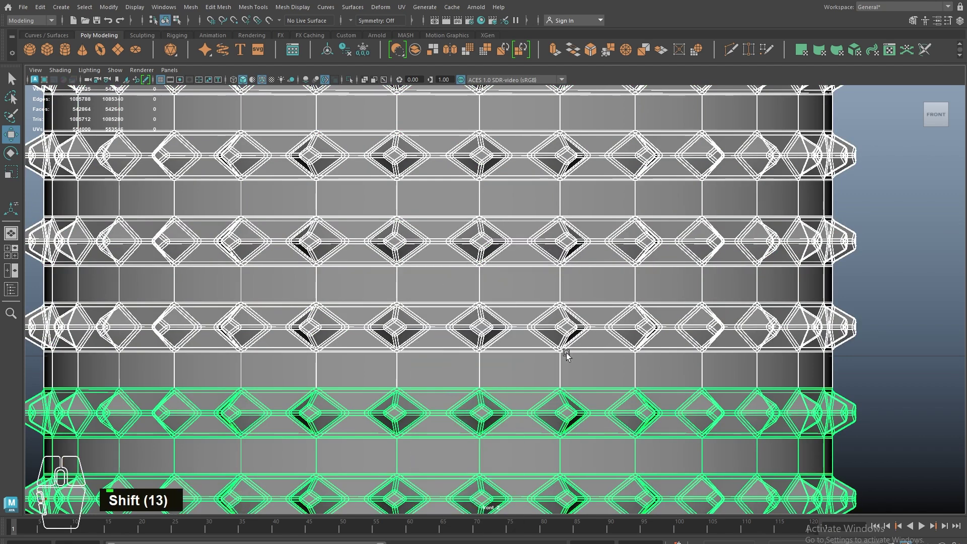
pyautogui.click(864, 321)
pyautogui.click(658, 344)
pyautogui.keyDown('shift'); pyautogui.click(694, 388); pyautogui.keyUp('shift')
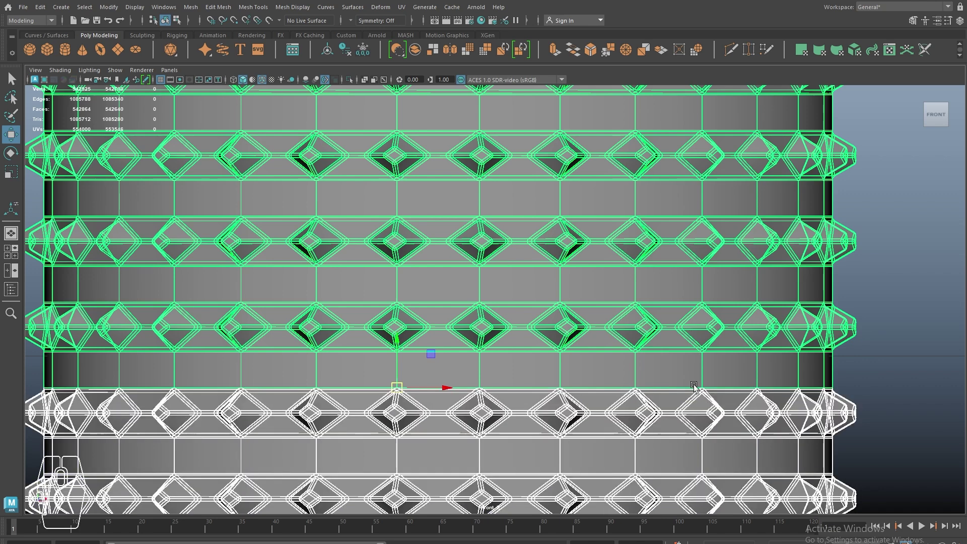
pyautogui.keyDown('shift'); pyautogui.moveTo(569, 242); pyautogui.dragTo(553, 456, button='right'); pyautogui.keyUp('shift')
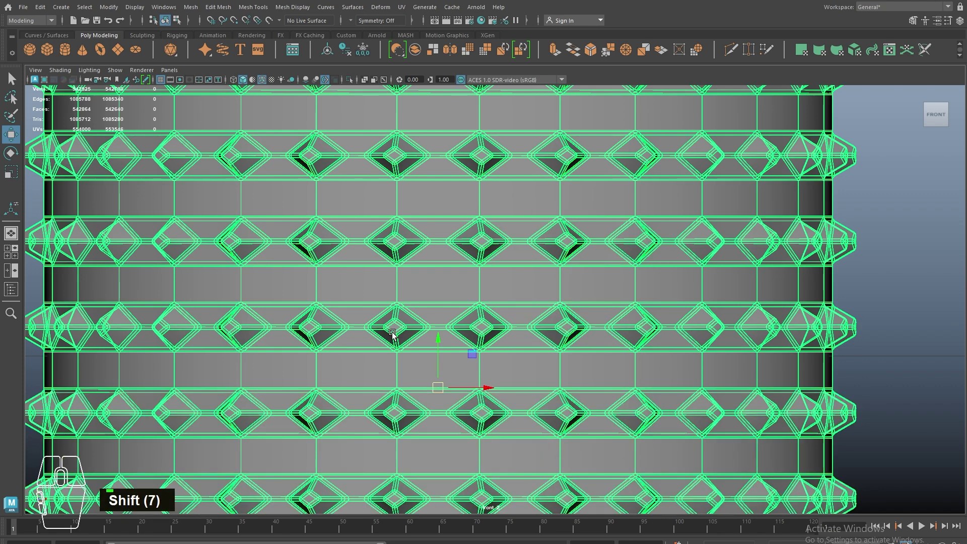
# Step: Select the connected faces of the upper ring section to locate the seam with the lower section
pyautogui.moveTo(400, 285); pyautogui.dragTo(235, 255, button='right')
pyautogui.keyDown('alt'); pyautogui.moveTo(129, 377); pyautogui.dragTo(180, 299, button='middle'); pyautogui.keyUp('alt')
pyautogui.moveTo(162, 302); pyautogui.dragTo(239, 308, button='right')
pyautogui.click(239, 307)
pyautogui.doubleClick(250, 215)
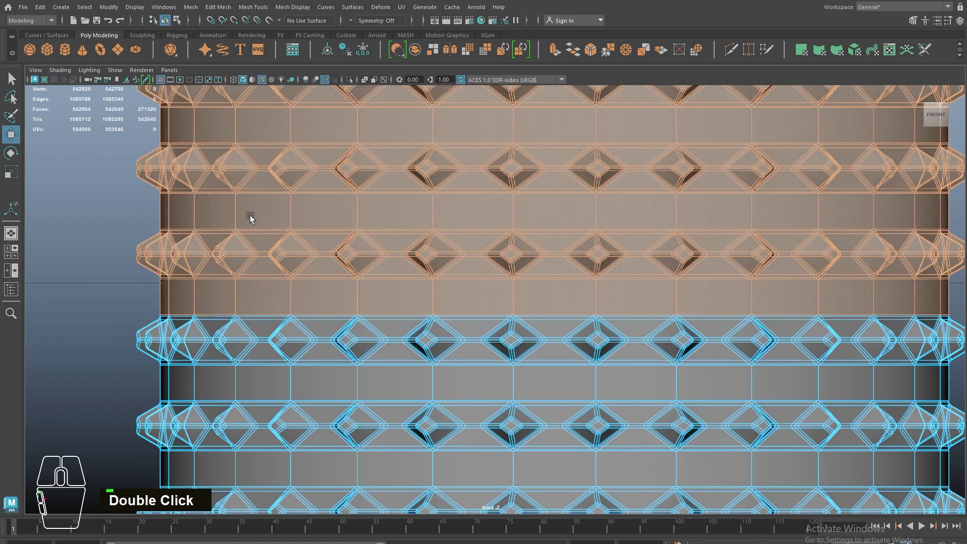
# Step: Select the overlapping vertices along the seam between the two column sections and merge them with a distance threshold of 0.01
pyautogui.moveTo(187, 288); pyautogui.dragTo(142, 270, button='right')
pyautogui.keyDown('alt'); pyautogui.moveTo(338, 280); pyautogui.dragTo(532, 269, button='middle'); pyautogui.keyUp('alt')
pyautogui.keyDown('alt'); pyautogui.moveTo(333, 294); pyautogui.dragTo(463, 325, button='right'); pyautogui.keyUp('alt')
pyautogui.moveTo(130, 246); pyautogui.dragTo(870, 322)
pyautogui.keyDown('alt'); pyautogui.moveTo(870, 322); pyautogui.dragTo(743, 304, button='middle'); pyautogui.keyUp('alt')
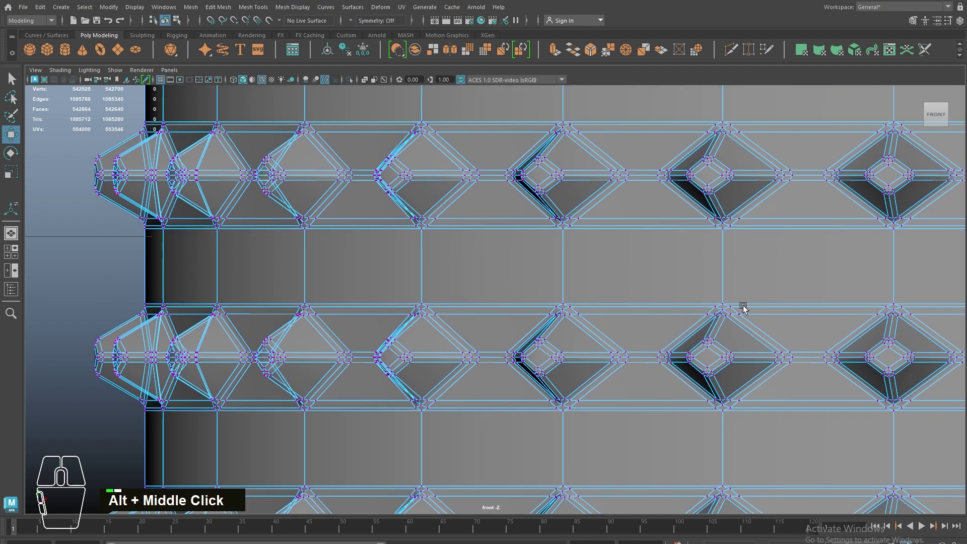
pyautogui.moveTo(106, 268); pyautogui.dragTo(808, 304)
pyautogui.keyDown('alt'); pyautogui.moveTo(830, 328); pyautogui.dragTo(201, 248, button='middle'); pyautogui.keyUp('alt')
pyautogui.keyDown('ctrl'); pyautogui.keyDown('shift'); pyautogui.moveTo(184, 240); pyautogui.dragTo(836, 283); pyautogui.keyUp('shift'); pyautogui.keyUp('ctrl')
pyautogui.keyDown('alt'); pyautogui.moveTo(836, 282); pyautogui.dragTo(308, 301, button='middle'); pyautogui.keyUp('alt')
pyautogui.keyDown('ctrl'); pyautogui.keyDown('shift'); pyautogui.moveTo(274, 232); pyautogui.dragTo(721, 278); pyautogui.keyUp('shift'); pyautogui.keyUp('ctrl')
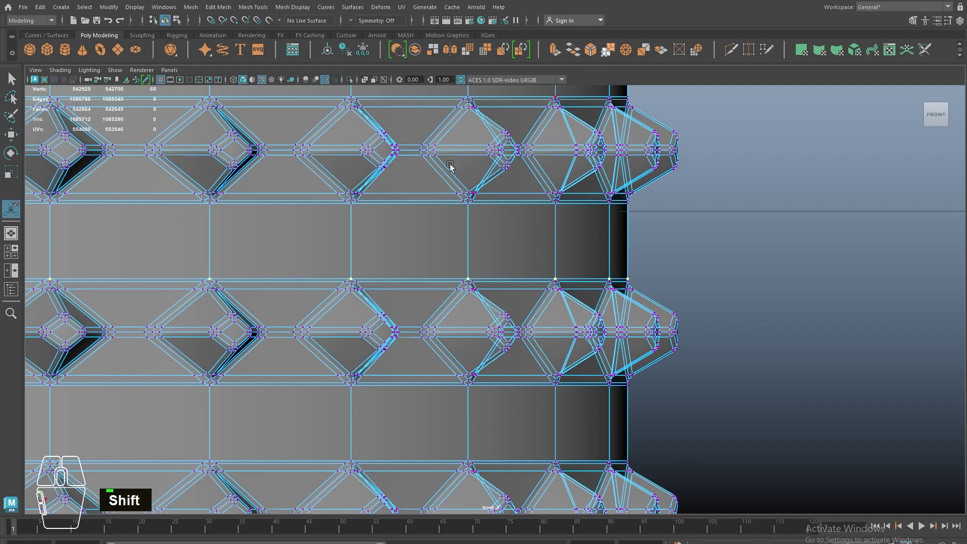
pyautogui.scroll(-2, 387, 234)
pyautogui.keyDown('alt'); pyautogui.moveTo(484, 244); pyautogui.dragTo(485, 57, button='middle'); pyautogui.keyUp('alt')
pyautogui.scroll(-1, 509, 269)
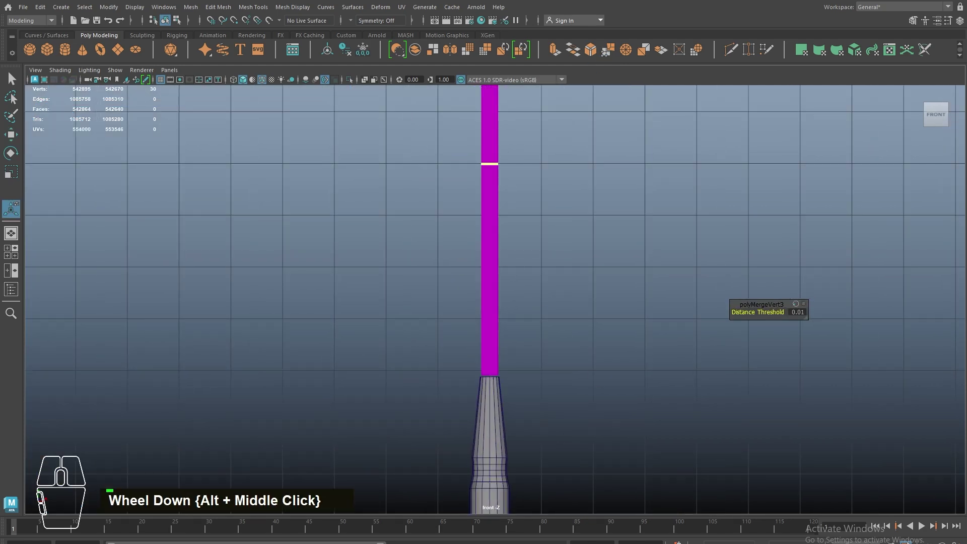
# Step: Return the merged column to object mode and scale it down uniformly so it is clearly narrower than the neck opening
pyautogui.moveTo(510, 384)
pyautogui.keyDown('alt'); pyautogui.mouseDown(button='right')
pyautogui.moveTo(467, 368)
pyautogui.moveTo(504, 372)
pyautogui.mouseUp(button='right'); pyautogui.keyUp('alt')
pyautogui.keyDown('alt'); pyautogui.moveTo(504, 372); pyautogui.dragTo(522, 291, button='middle'); pyautogui.keyUp('alt')
pyautogui.keyDown('alt'); pyautogui.moveTo(522, 291); pyautogui.dragTo(630, 146, button='right'); pyautogui.keyUp('alt')
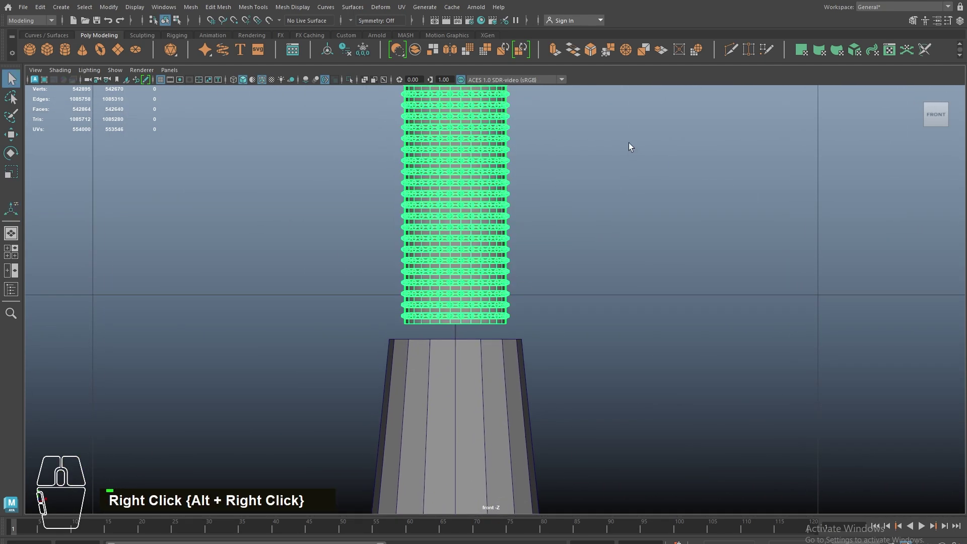
pyautogui.doubleClick(430, 175)
pyautogui.scroll(-15, 448, 213)
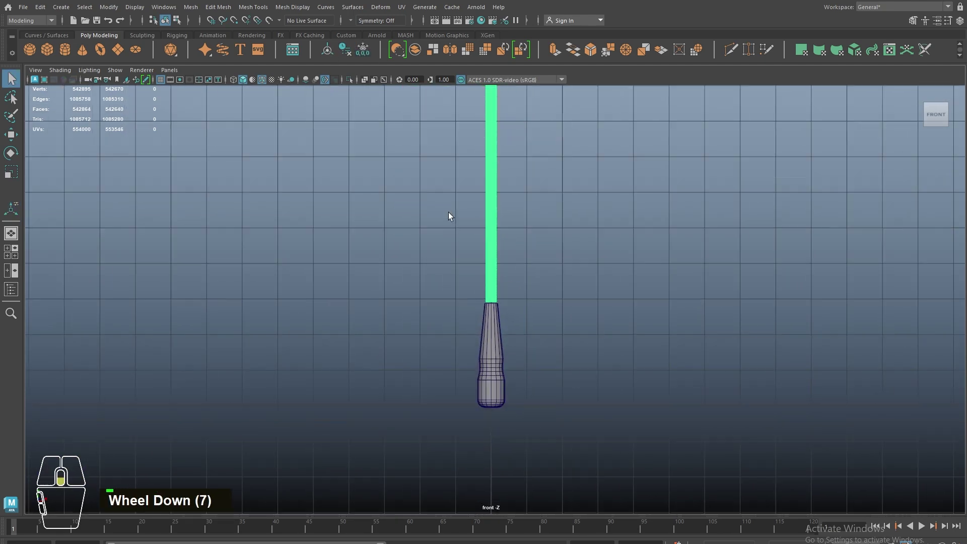
pyautogui.press('r')
pyautogui.moveTo(489, 217); pyautogui.dragTo(477, 214)
pyautogui.press('w')
pyautogui.press('f')
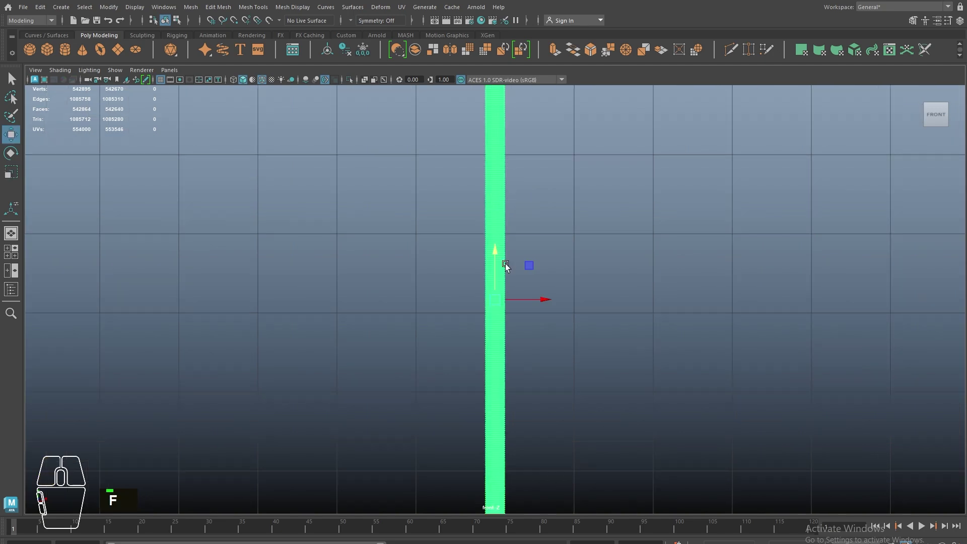
# Step: Switch to the perspective view and isolate the ring column
pyautogui.scroll(-3, 564, 421)
pyautogui.keyDown('alt'); pyautogui.moveTo(564, 420); pyautogui.dragTo(474, 325, button='middle'); pyautogui.keyUp('alt')
pyautogui.moveTo(474, 325)
pyautogui.keyDown('alt'); pyautogui.mouseDown()
pyautogui.moveTo(499, 333)
pyautogui.moveTo(492, 305)
pyautogui.moveTo(491, 334)
pyautogui.moveTo(476, 313)
pyautogui.mouseUp(); pyautogui.keyUp('alt')
pyautogui.press('space')
pyautogui.scroll(-3, 490, 334)
pyautogui.hotkey('ctrl', '1')
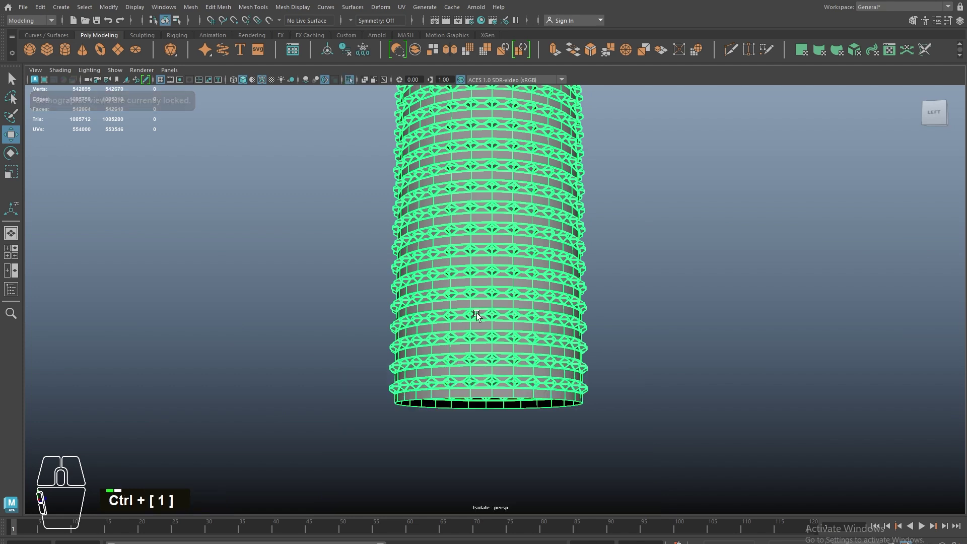
# Step: Extrude the column's bottom border edge loop straight down into a long plain sleeve
pyautogui.moveTo(595, 284); pyautogui.dragTo(604, 203, button='right')
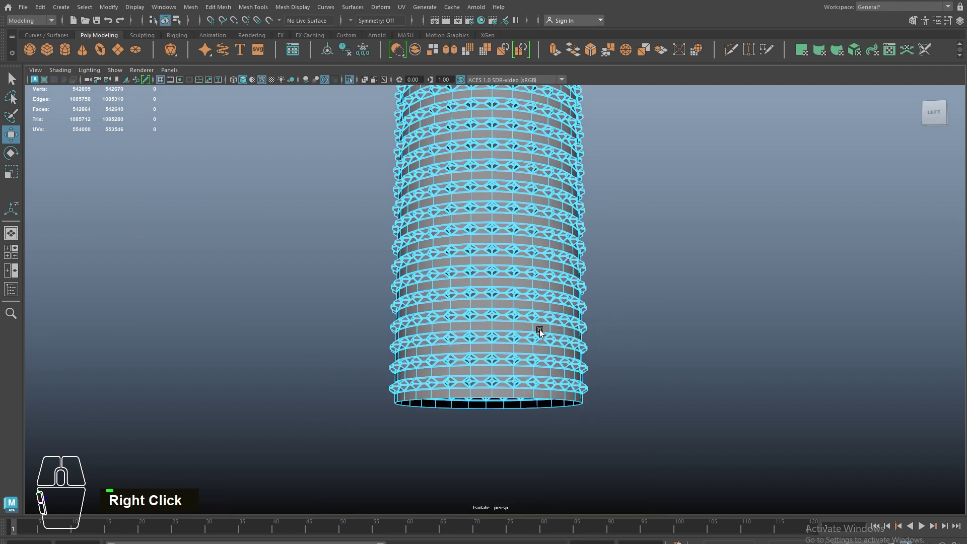
pyautogui.doubleClick(456, 402)
pyautogui.keyDown('shift'); pyautogui.moveTo(493, 362); pyautogui.dragTo(493, 451); pyautogui.keyUp('shift')
pyautogui.keyDown('alt'); pyautogui.moveTo(493, 451); pyautogui.dragTo(522, 340, button='middle'); pyautogui.keyUp('alt')
pyautogui.moveTo(492, 359); pyautogui.dragTo(500, 454)
pyautogui.scroll(-2, 477, 403)
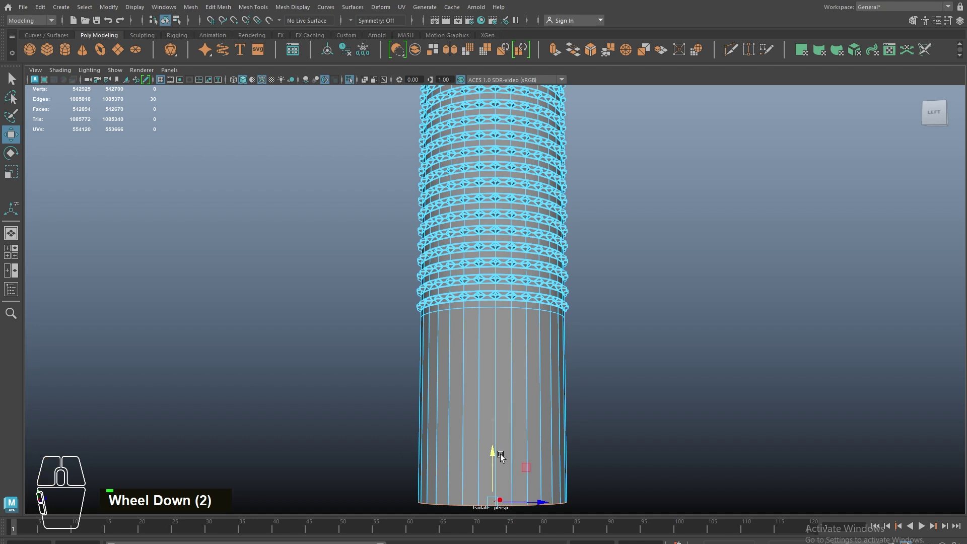
# Step: Show the extended column in smooth mesh preview and end the isolation so the bottle body is displayed again
pyautogui.moveTo(479, 282); pyautogui.dragTo(498, 319, button='right')
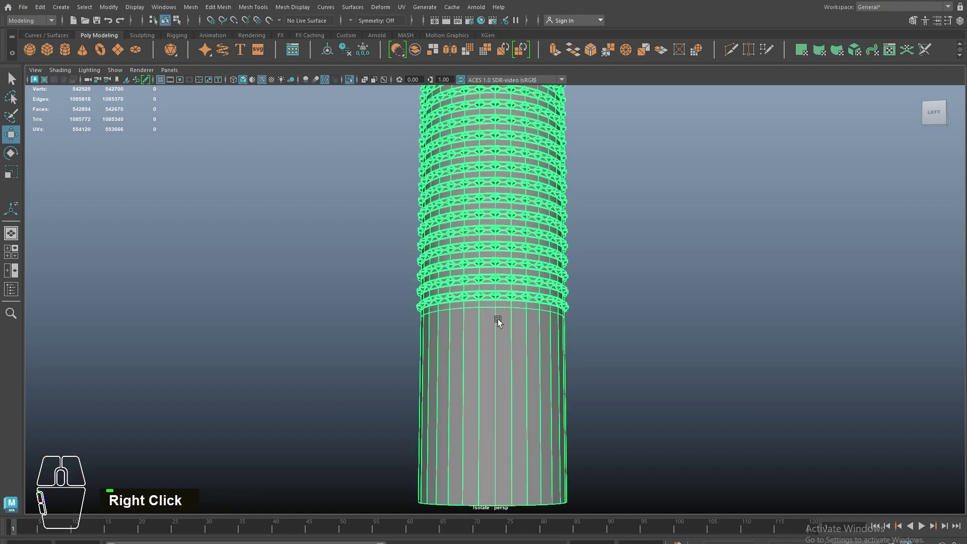
pyautogui.press('3')
pyautogui.click(442, 286)
pyautogui.scroll(-14, 782, 387)
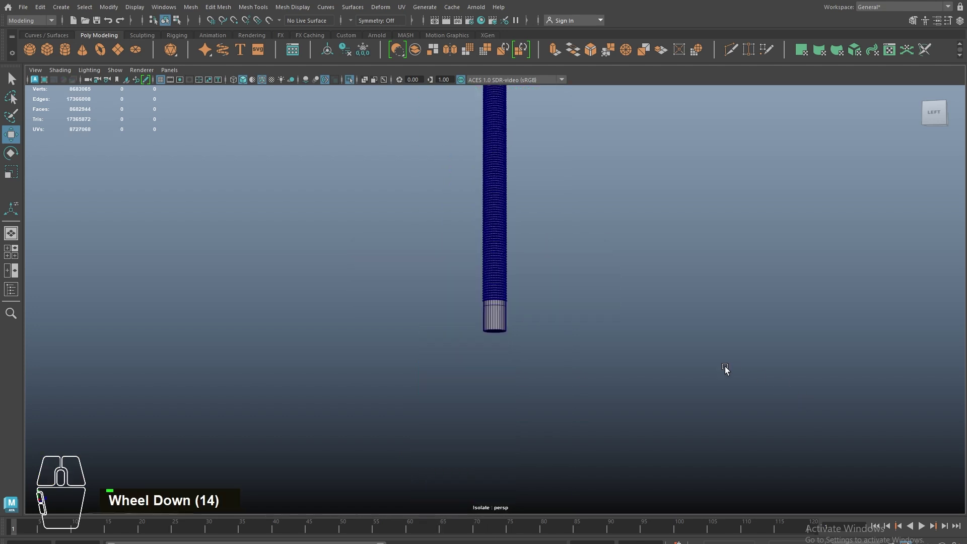
pyautogui.scroll(-2, 509, 292)
pyautogui.keyDown('alt'); pyautogui.click(499, 267); pyautogui.keyUp('alt')
pyautogui.keyDown('alt'); pyautogui.click(492, 281); pyautogui.keyUp('alt')
pyautogui.hotkey('ctrl', '1')
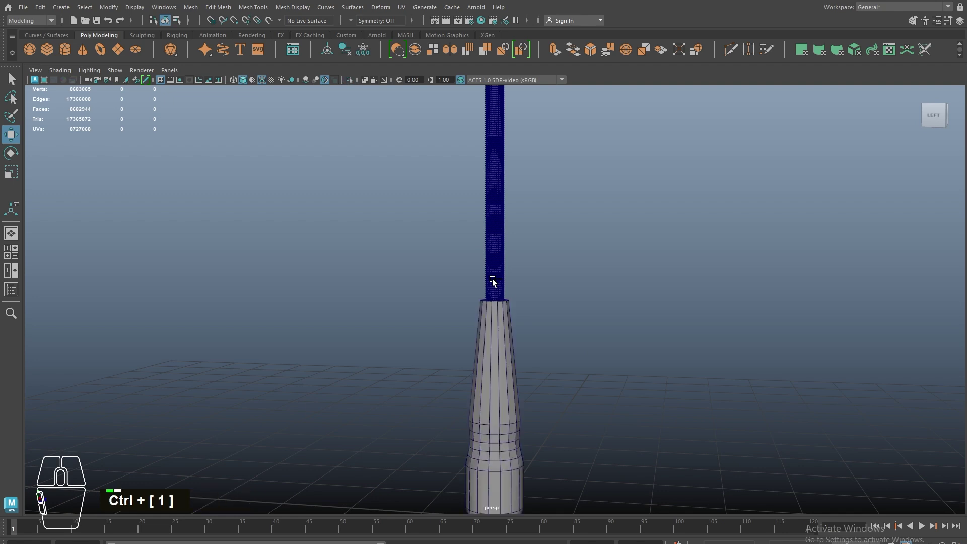
# Step: Bevel the edge loops above and below the body's waist with 3 segments and a fraction of about 0.08
pyautogui.click(494, 380)
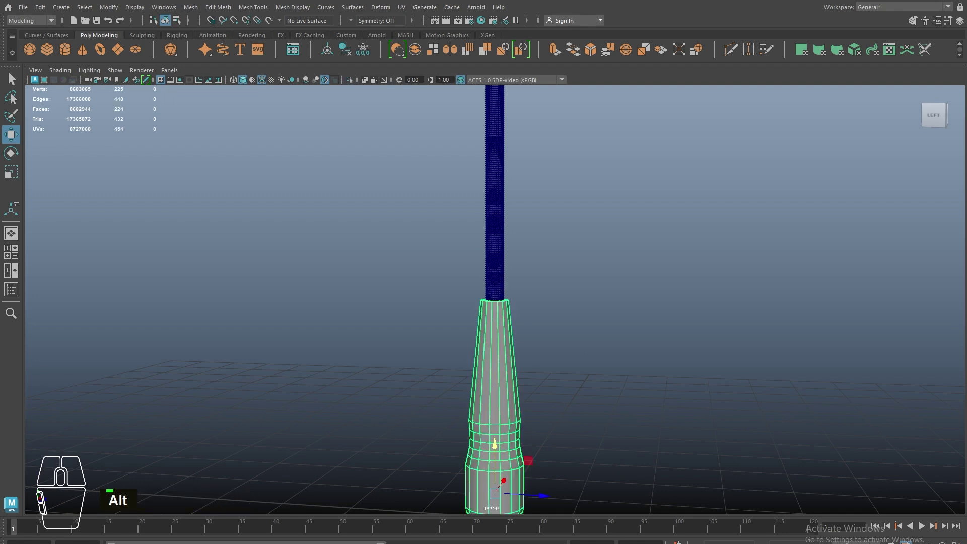
pyautogui.keyDown('alt'); pyautogui.moveTo(834, 502); pyautogui.dragTo(525, 317, button='middle'); pyautogui.keyUp('alt')
pyautogui.keyDown('alt'); pyautogui.scroll(6, 435, 306); pyautogui.keyUp('alt')
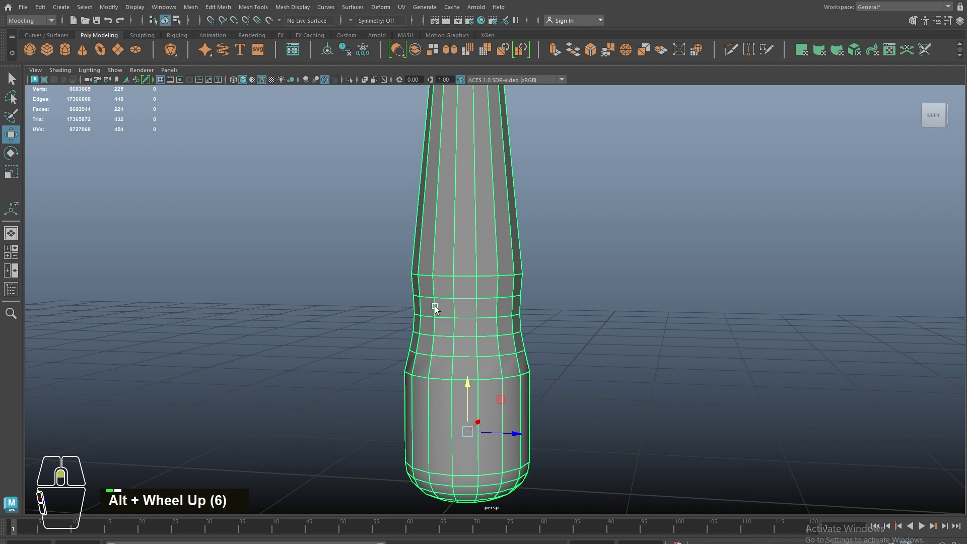
pyautogui.keyDown('alt'); pyautogui.scroll(2, 434, 306); pyautogui.keyUp('alt')
pyautogui.moveTo(435, 307); pyautogui.dragTo(436, 266, button='right')
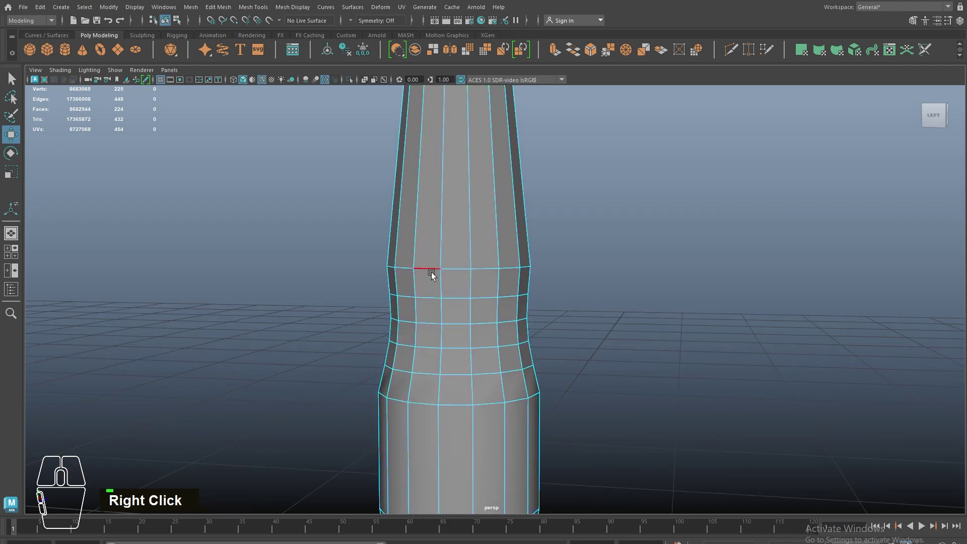
pyautogui.doubleClick(431, 272)
pyautogui.keyDown('shift'); pyautogui.doubleClick(424, 404); pyautogui.keyUp('shift')
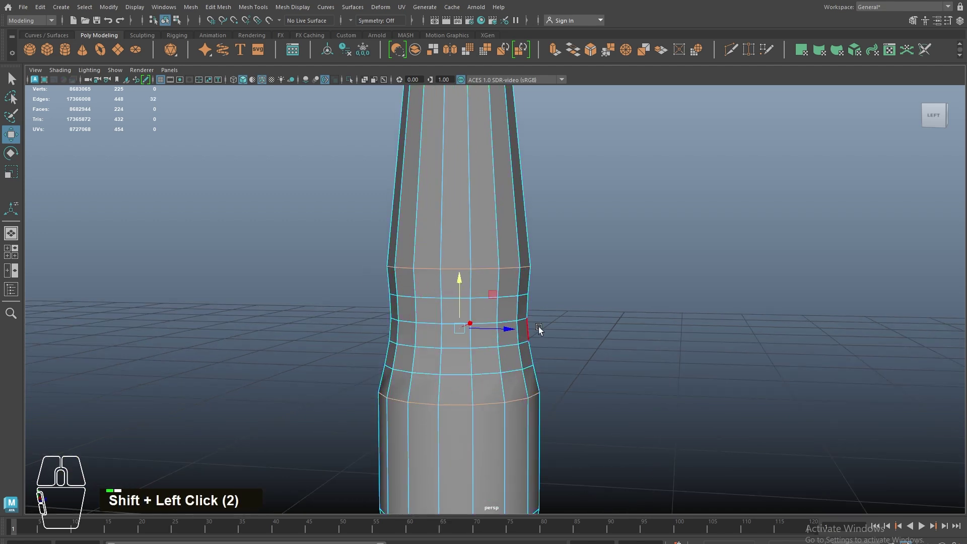
pyautogui.keyDown('shift'); pyautogui.moveTo(539, 329); pyautogui.dragTo(582, 313, button='right'); pyautogui.keyUp('shift')
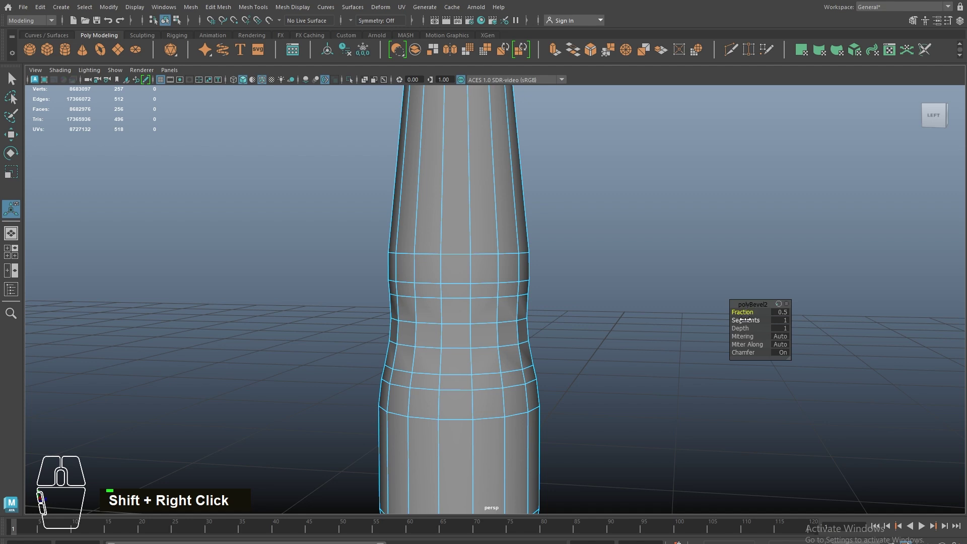
pyautogui.moveTo(745, 320); pyautogui.dragTo(587, 314)
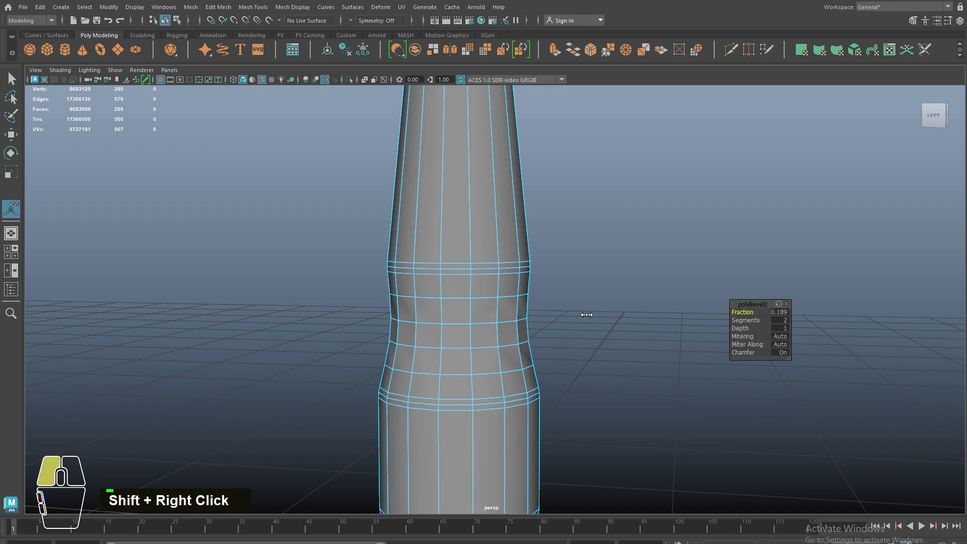
pyautogui.moveTo(746, 320); pyautogui.dragTo(709, 313)
# Step: Bevel the neck's top rim edge loop with Chamfer off and a reduced fraction
pyautogui.keyDown('alt'); pyautogui.moveTo(521, 277); pyautogui.dragTo(548, 527, button='middle'); pyautogui.keyUp('alt')
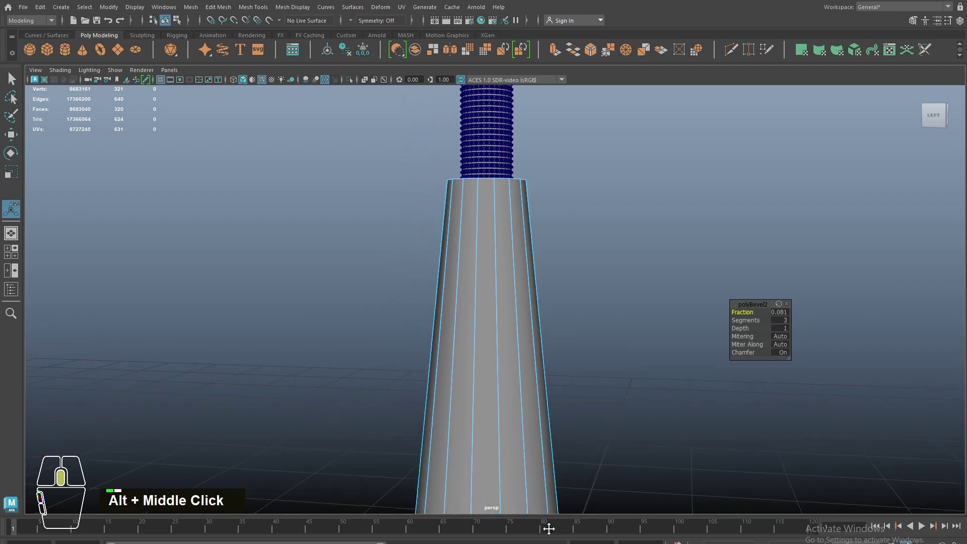
pyautogui.keyDown('alt'); pyautogui.moveTo(496, 265); pyautogui.dragTo(504, 358, button='middle'); pyautogui.keyUp('alt')
pyautogui.keyDown('alt'); pyautogui.scroll(1, 503, 358); pyautogui.keyUp('alt')
pyautogui.doubleClick(495, 279)
pyautogui.keyDown('alt'); pyautogui.moveTo(495, 279); pyautogui.dragTo(505, 320); pyautogui.keyUp('alt')
pyautogui.keyDown('alt'); pyautogui.moveTo(505, 320); pyautogui.dragTo(531, 308, button='right'); pyautogui.keyUp('alt')
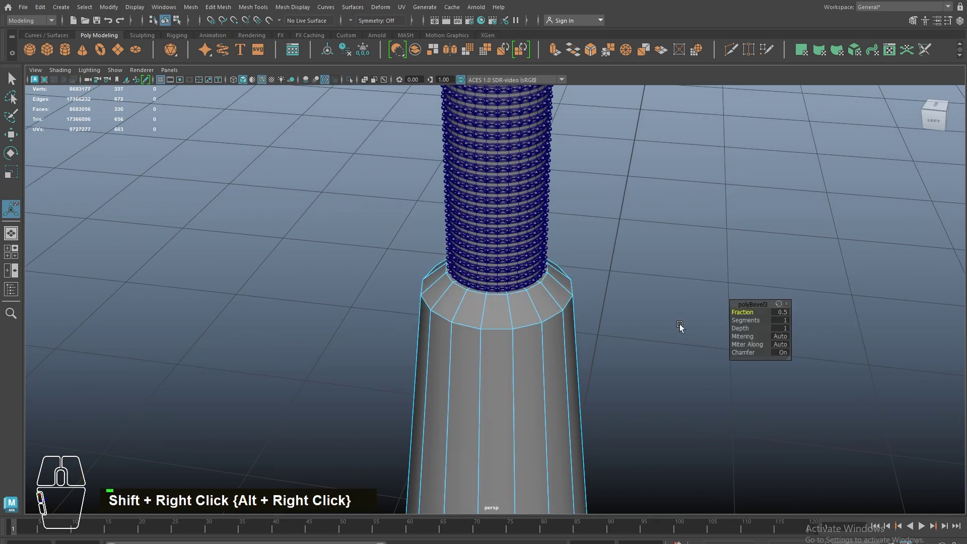
pyautogui.click(775, 352)
pyautogui.moveTo(743, 312); pyautogui.dragTo(507, 326)
# Step: Return the bottle body to object mode and show it in smooth mesh preview
pyautogui.rightClick(499, 307)
pyautogui.moveTo(493, 319); pyautogui.dragTo(628, 197, button='right')
pyautogui.press('3')
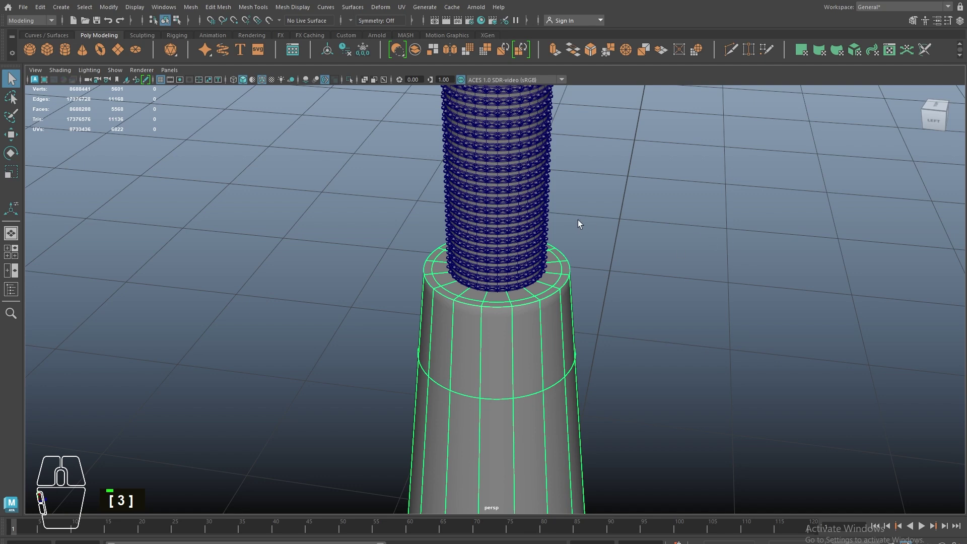
# Step: Select the ring column and move it slightly upward along its vertical axis
pyautogui.click(504, 212)
pyautogui.scroll(-11, 504, 212)
pyautogui.keyDown('alt'); pyautogui.moveTo(515, 363); pyautogui.dragTo(542, 255); pyautogui.keyUp('alt')
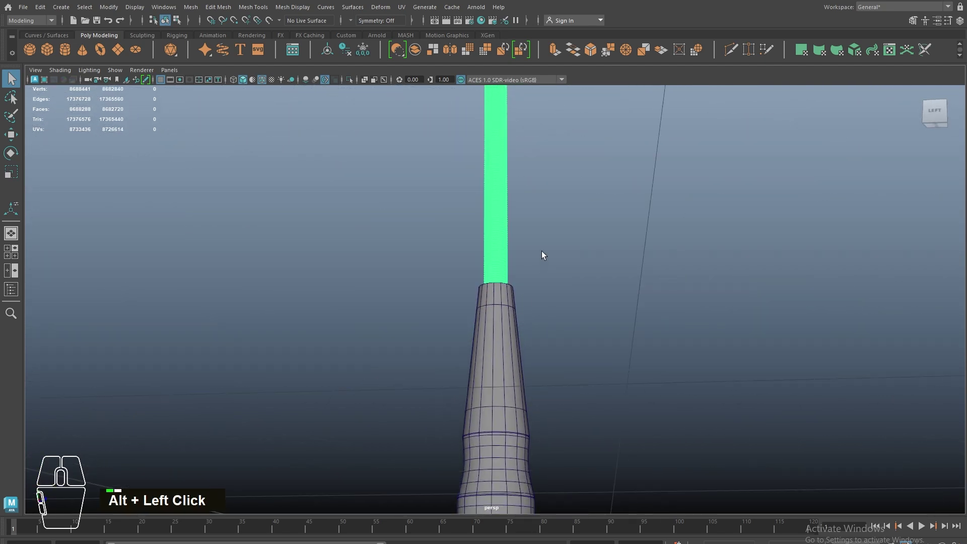
pyautogui.keyDown('alt'); pyautogui.moveTo(542, 255); pyautogui.dragTo(514, 356, button='middle'); pyautogui.keyUp('alt')
pyautogui.press('w')
pyautogui.moveTo(486, 248); pyautogui.dragTo(486, 235)
# Step: Clear the selection and turn off wireframe on shaded
pyautogui.moveTo(488, 387)
pyautogui.keyDown('alt'); pyautogui.mouseDown()
pyautogui.moveTo(481, 400)
pyautogui.moveTo(413, 374)
pyautogui.moveTo(494, 418)
pyautogui.moveTo(503, 394)
pyautogui.moveTo(435, 391)
pyautogui.moveTo(437, 403)
pyautogui.mouseUp(); pyautogui.keyUp('alt')
pyautogui.click(413, 374)
pyautogui.click(263, 79)
pyautogui.scroll(-3, 424, 293)
pyautogui.keyDown('alt'); pyautogui.moveTo(509, 430); pyautogui.dragTo(630, 479, button='right'); pyautogui.keyUp('alt')
pyautogui.keyDown('alt'); pyautogui.moveTo(630, 479); pyautogui.dragTo(578, 410, button='middle'); pyautogui.keyUp('alt')
pyautogui.keyDown('alt'); pyautogui.moveTo(579, 410); pyautogui.dragTo(437, 411); pyautogui.keyUp('alt')
pyautogui.scroll(-3, 534, 391)
pyautogui.keyDown('alt'); pyautogui.moveTo(533, 391); pyautogui.dragTo(476, 363); pyautogui.keyUp('alt')
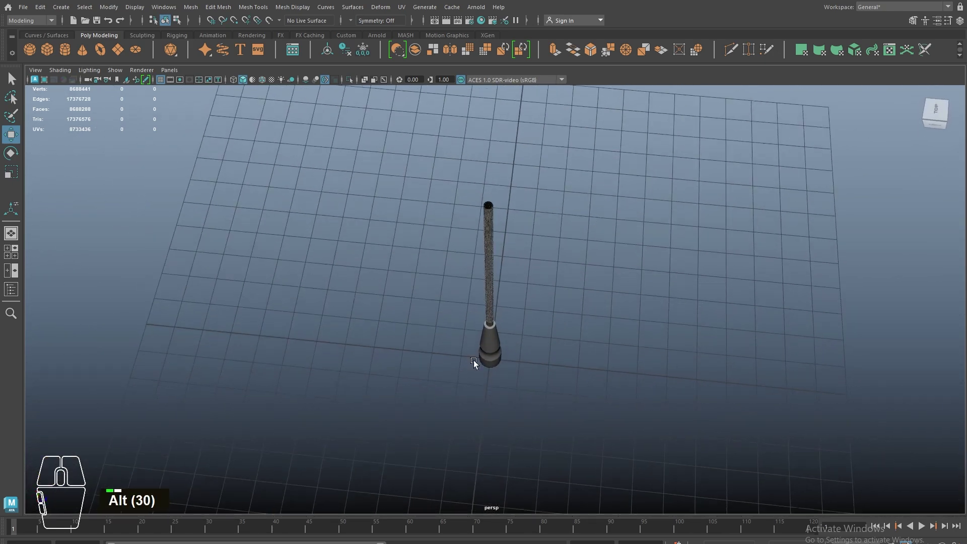
# Step: Put the ring column in edge mode at its open top end and turn off its smooth mesh preview
pyautogui.keyDown('alt'); pyautogui.moveTo(475, 363); pyautogui.dragTo(504, 410, button='middle'); pyautogui.keyUp('alt')
pyautogui.keyDown('alt'); pyautogui.scroll(8, 533, 325); pyautogui.keyUp('alt')
pyautogui.keyDown('alt'); pyautogui.moveTo(556, 198); pyautogui.dragTo(546, 250, button='middle'); pyautogui.keyUp('alt')
pyautogui.keyDown('alt'); pyautogui.moveTo(547, 250); pyautogui.dragTo(564, 218, button='right'); pyautogui.keyUp('alt')
pyautogui.keyDown('alt'); pyautogui.moveTo(564, 219); pyautogui.dragTo(573, 297); pyautogui.keyUp('alt')
pyautogui.keyDown('alt'); pyautogui.moveTo(572, 298); pyautogui.dragTo(559, 389, button='middle'); pyautogui.keyUp('alt')
pyautogui.scroll(-2, 559, 418)
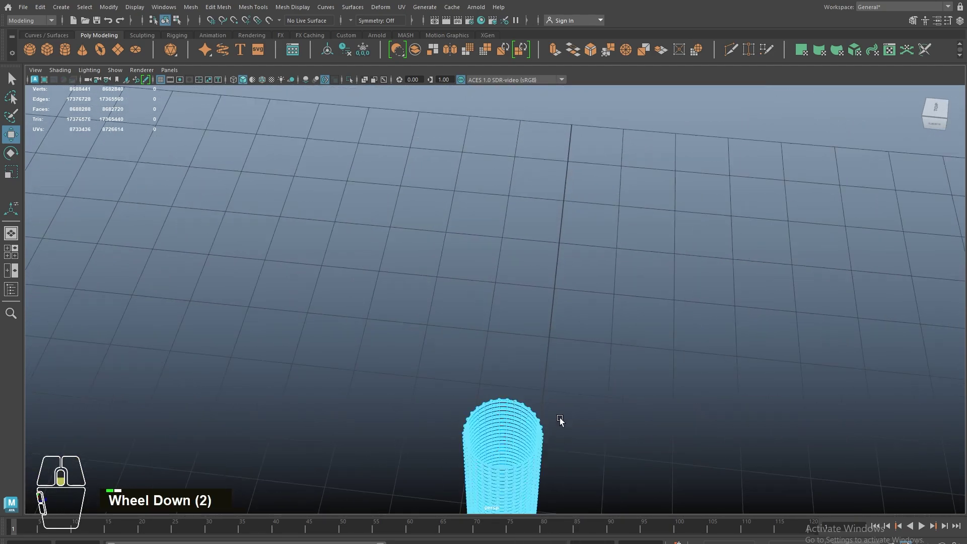
pyautogui.keyDown('alt'); pyautogui.moveTo(559, 418); pyautogui.dragTo(539, 346); pyautogui.keyUp('alt')
pyautogui.keyDown('alt'); pyautogui.moveTo(539, 344); pyautogui.dragTo(500, 386, button='middle'); pyautogui.keyUp('alt')
pyautogui.keyDown('alt'); pyautogui.moveTo(501, 386); pyautogui.dragTo(645, 484, button='right'); pyautogui.keyUp('alt')
pyautogui.press('1')
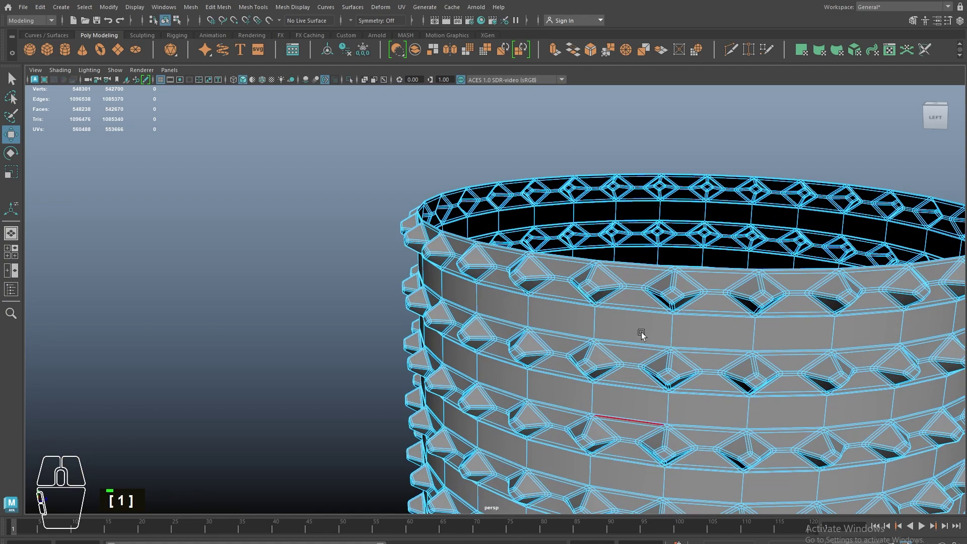
# Step: Extrude the column's top border loop inward and merge it to its center to cap the open end
pyautogui.doubleClick(560, 227)
pyautogui.press('r')
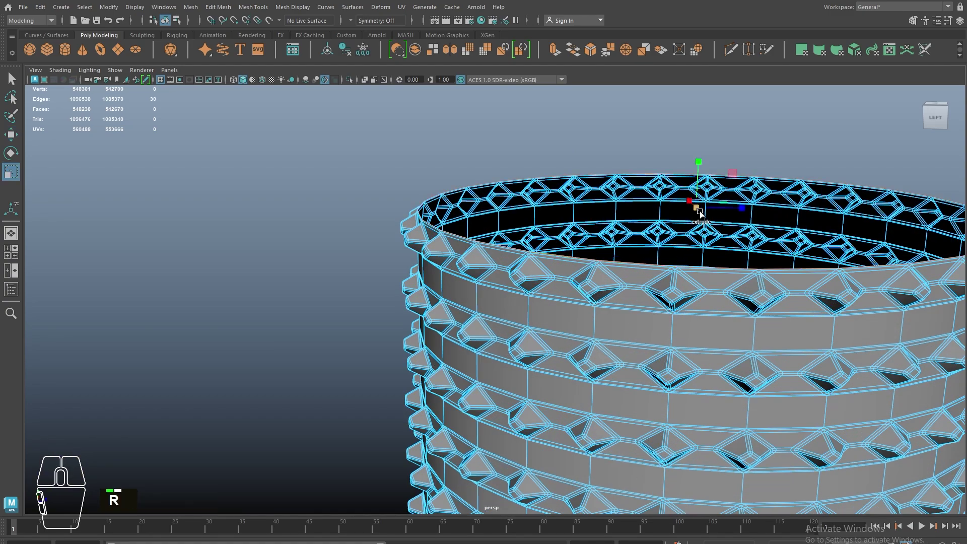
pyautogui.keyDown('shift'); pyautogui.click(648, 188); pyautogui.keyUp('shift')
pyautogui.keyDown('shift'); pyautogui.moveTo(647, 187); pyautogui.dragTo(587, 186); pyautogui.keyUp('shift')
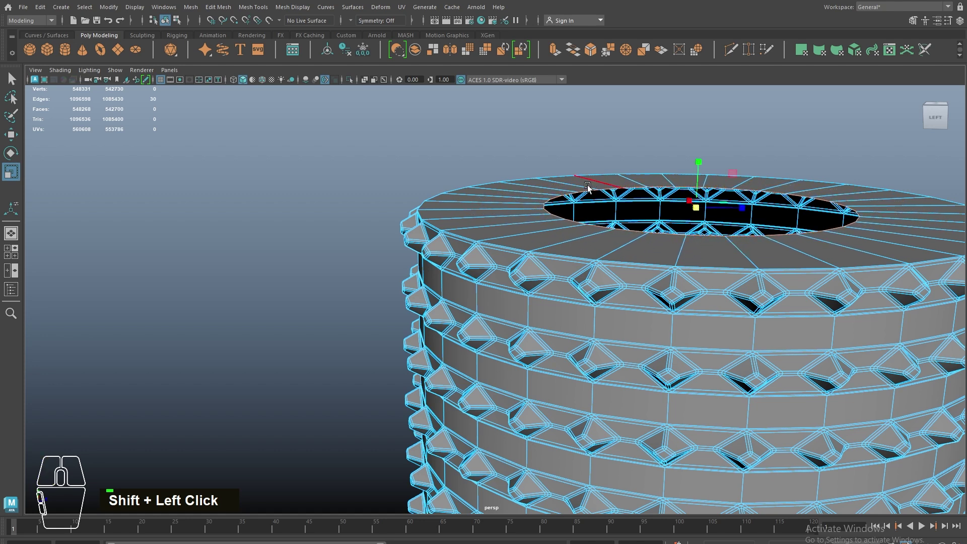
pyautogui.keyDown('shift'); pyautogui.rightClick(587, 197); pyautogui.keyUp('shift')
pyautogui.keyDown('shift'); pyautogui.moveTo(587, 188); pyautogui.dragTo(587, 117, button='right'); pyautogui.keyUp('shift')
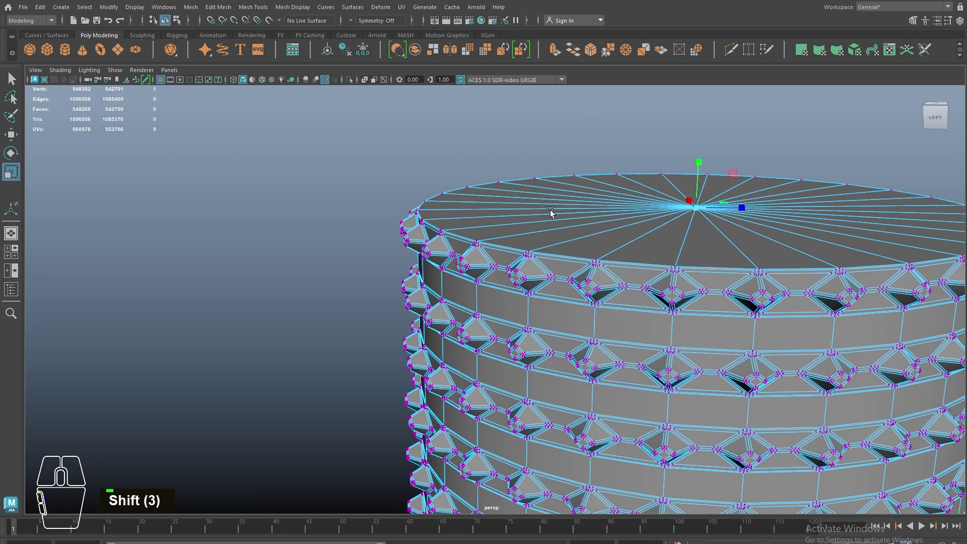
# Step: Return the capped column to object mode and turn on its smooth mesh preview, accepting the high face count
pyautogui.rightClick(565, 202)
pyautogui.moveTo(564, 202); pyautogui.dragTo(656, 162, button='right')
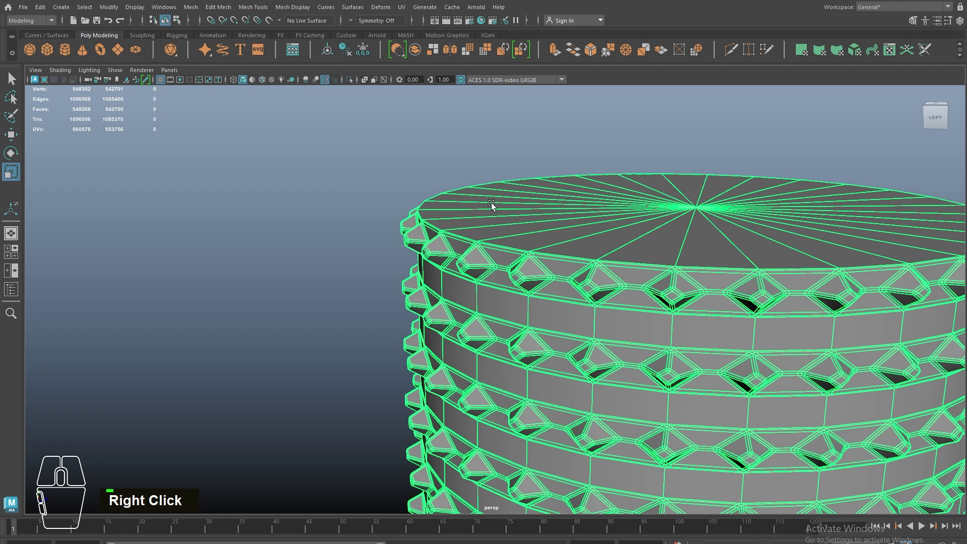
pyautogui.press('3')
pyautogui.click(426, 292)
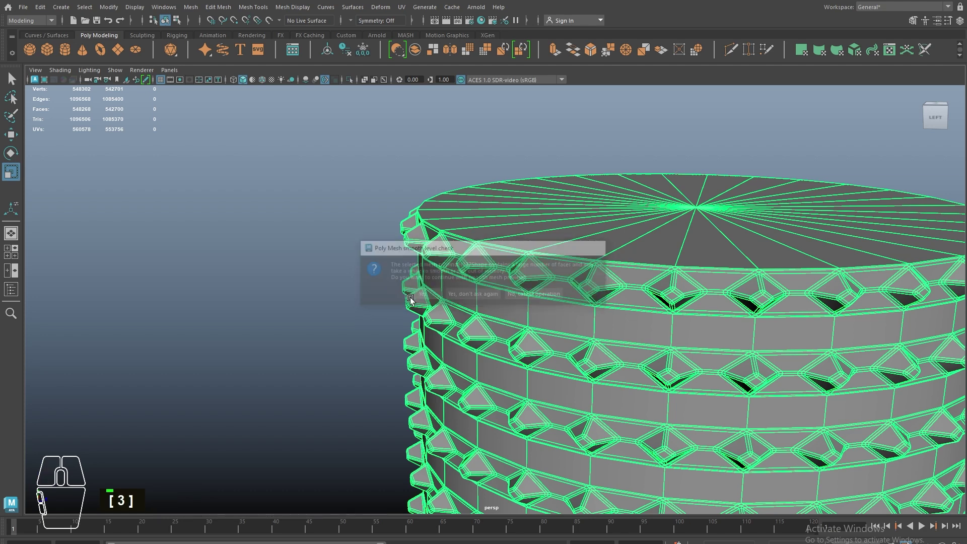
# Step: Clear the selection, save the scene and frame the complete model in the perspective view
pyautogui.scroll(-7, 333, 328)
pyautogui.keyDown('alt'); pyautogui.moveTo(460, 406); pyautogui.dragTo(408, 348); pyautogui.keyUp('alt')
pyautogui.keyDown('alt'); pyautogui.moveTo(408, 348); pyautogui.dragTo(512, 415, button='right'); pyautogui.keyUp('alt')
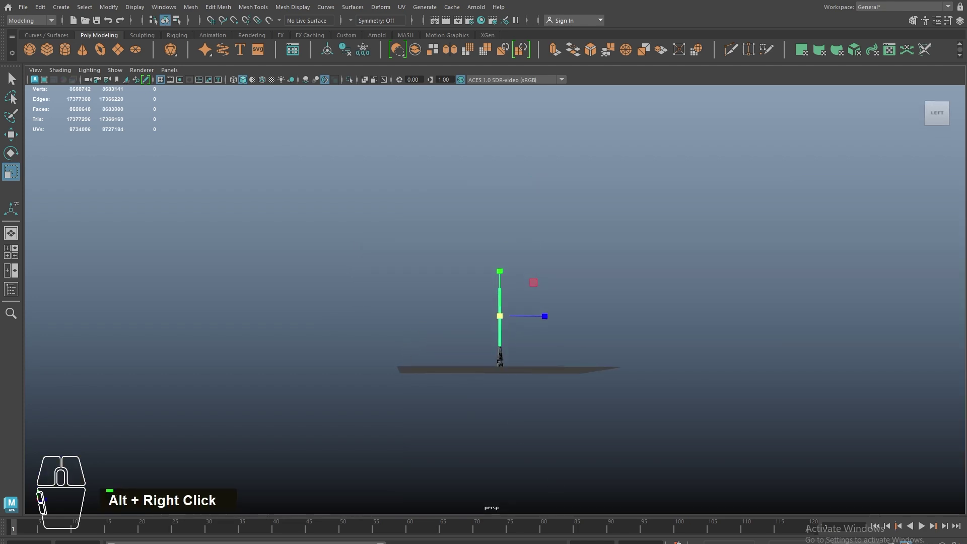
pyautogui.click(372, 317)
pyautogui.hotkey('ctrl', 's')
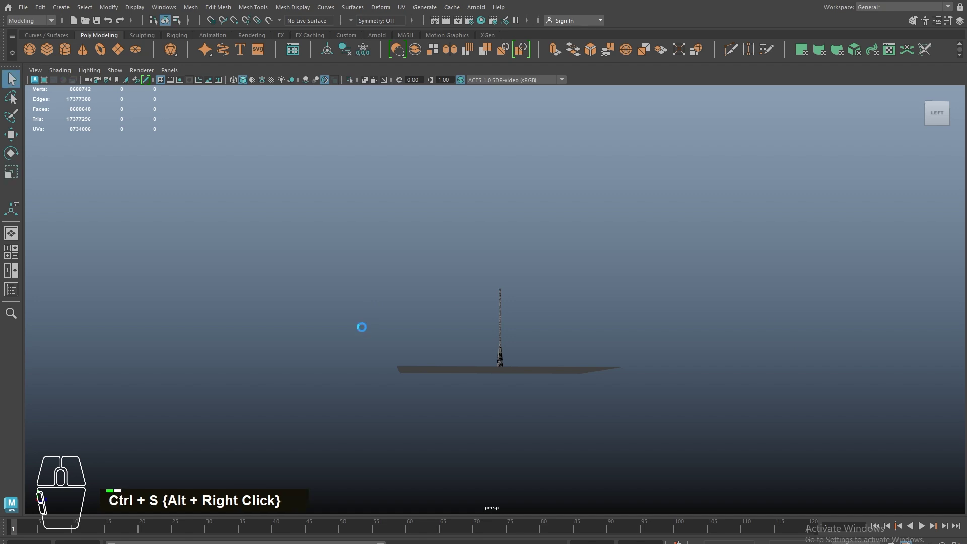
pyautogui.press('r')
pyautogui.keyDown('alt'); pyautogui.moveTo(413, 334); pyautogui.dragTo(533, 418); pyautogui.keyUp('alt')
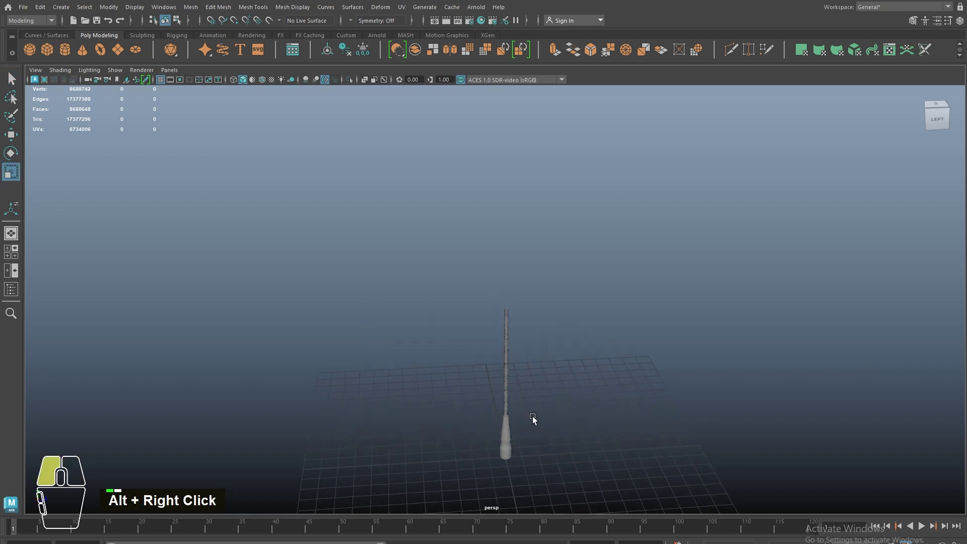
pyautogui.keyDown('alt'); pyautogui.moveTo(532, 418); pyautogui.dragTo(509, 354, button='middle'); pyautogui.keyUp('alt')
pyautogui.keyDown('alt'); pyautogui.moveTo(510, 354); pyautogui.dragTo(578, 467, button='right'); pyautogui.keyUp('alt')
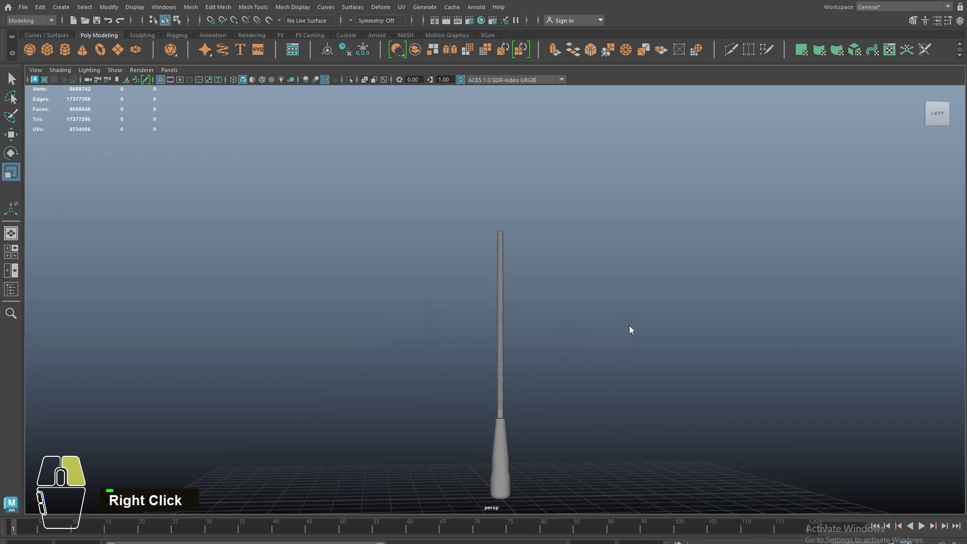
# Step: Assign a new Blinn material to the body and ring column, clear the selection and hide the Attribute Editor
pyautogui.moveTo(630, 326); pyautogui.dragTo(639, 532, button='right')
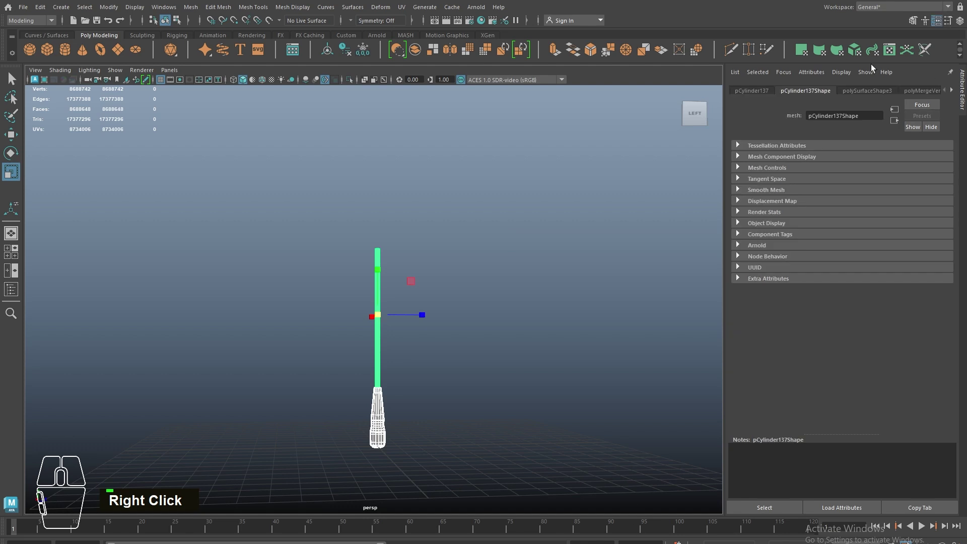
pyautogui.moveTo(559, 283); pyautogui.dragTo(552, 538, button='right')
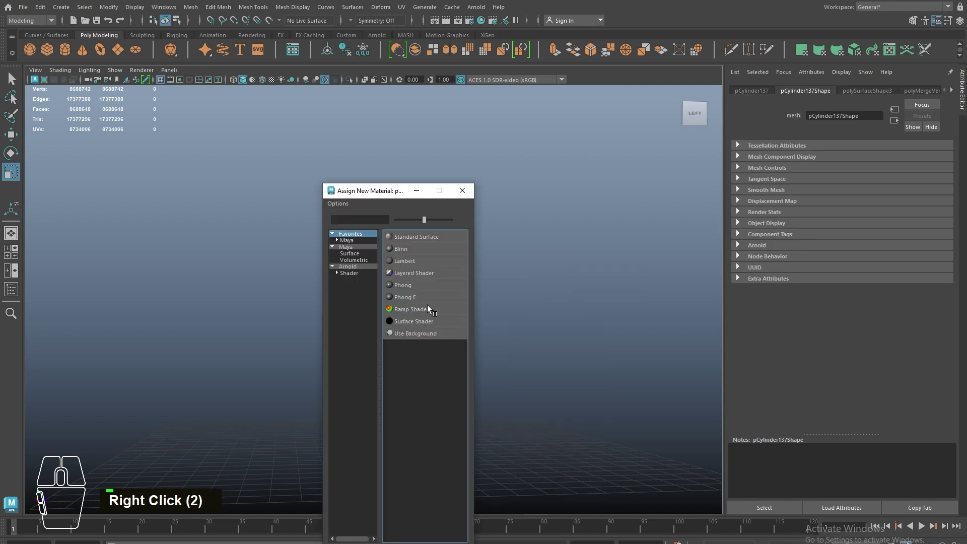
pyautogui.click(402, 250)
pyautogui.click(428, 282)
pyautogui.keyDown('alt'); pyautogui.moveTo(429, 297); pyautogui.dragTo(428, 317); pyautogui.keyUp('alt')
pyautogui.keyDown('alt'); pyautogui.moveTo(428, 318); pyautogui.dragTo(435, 402, button='middle'); pyautogui.keyUp('alt')
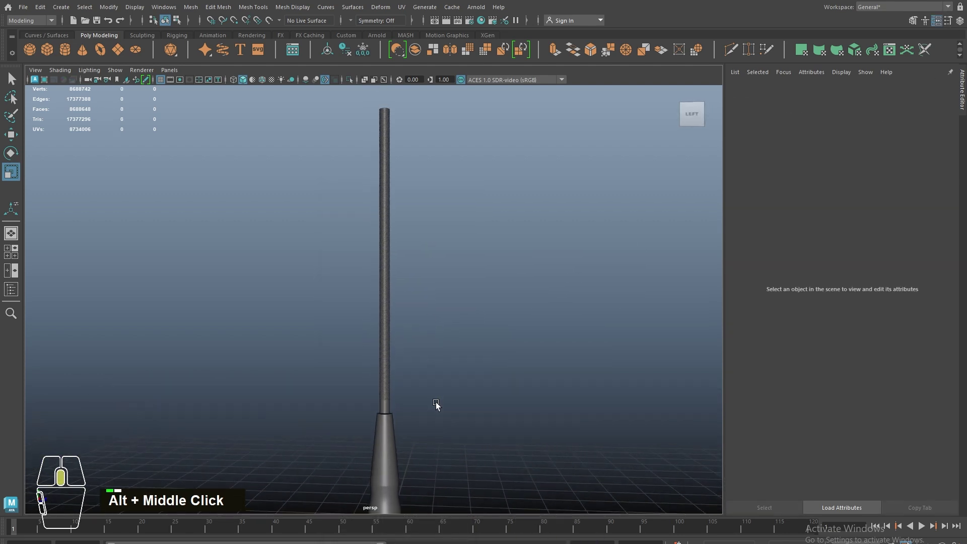
pyautogui.click(937, 22)
pyautogui.scroll(-2, 588, 264)
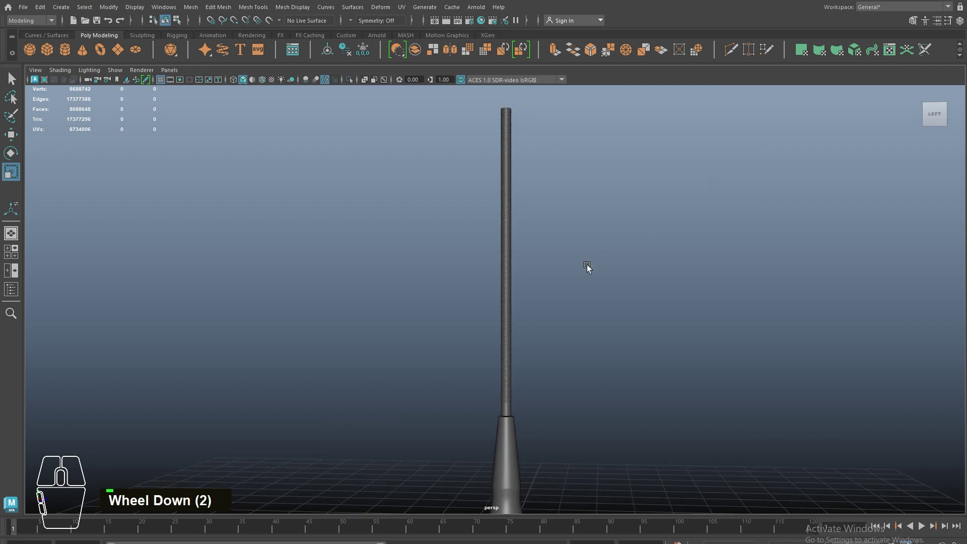
# Step: Hide the ground grid in the perspective view so the model stands against the plain background
pyautogui.keyDown('alt'); pyautogui.moveTo(587, 265); pyautogui.dragTo(481, 423); pyautogui.keyUp('alt')
pyautogui.keyDown('alt'); pyautogui.moveTo(481, 423); pyautogui.dragTo(473, 357, button='middle'); pyautogui.keyUp('alt')
pyautogui.keyDown('alt'); pyautogui.moveTo(473, 356); pyautogui.dragTo(441, 357); pyautogui.keyUp('alt')
pyautogui.keyDown('alt'); pyautogui.moveTo(440, 356); pyautogui.dragTo(416, 371, button='middle'); pyautogui.keyUp('alt')
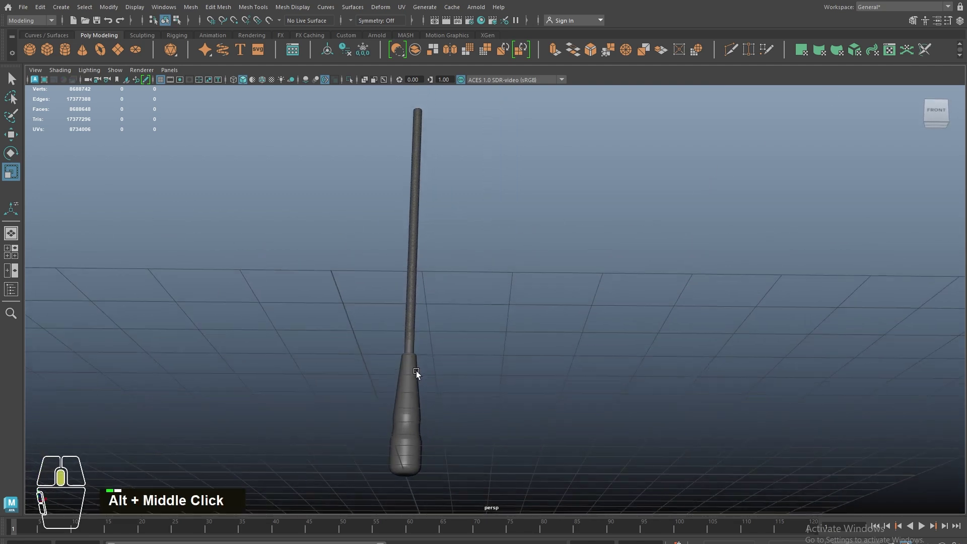
pyautogui.click(160, 80)
# Step: Overlay the wireframe on the shaded model and examine the ring column's mesh up close
pyautogui.keyDown('alt'); pyautogui.moveTo(421, 210); pyautogui.dragTo(438, 244); pyautogui.keyUp('alt')
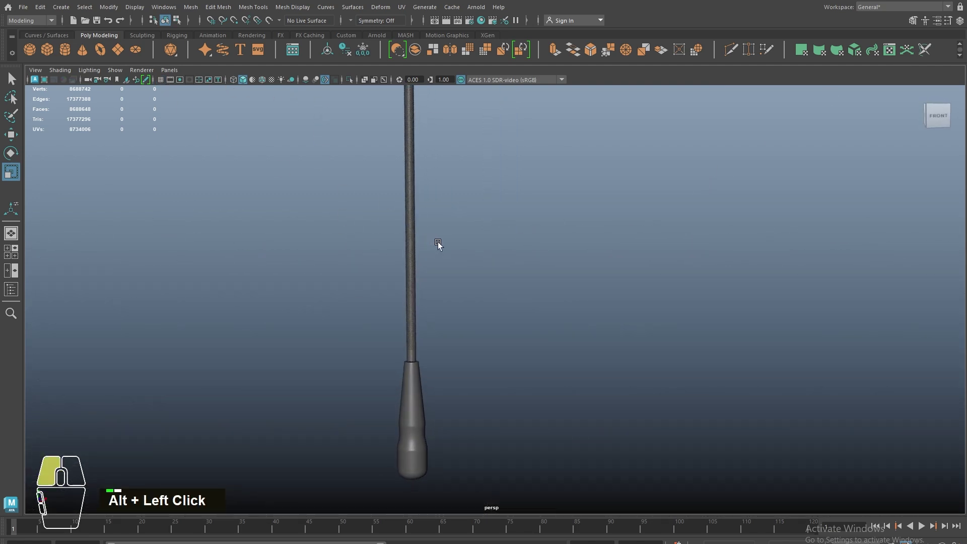
pyautogui.keyDown('alt'); pyautogui.moveTo(438, 244); pyautogui.dragTo(450, 259, button='middle'); pyautogui.keyUp('alt')
pyautogui.keyDown('alt'); pyautogui.moveTo(356, 300); pyautogui.dragTo(496, 340); pyautogui.keyUp('alt')
pyautogui.keyDown('alt'); pyautogui.moveTo(496, 340); pyautogui.dragTo(507, 319, button='right'); pyautogui.keyUp('alt')
pyautogui.keyDown('alt'); pyautogui.moveTo(507, 320); pyautogui.dragTo(529, 291, button='middle'); pyautogui.keyUp('alt')
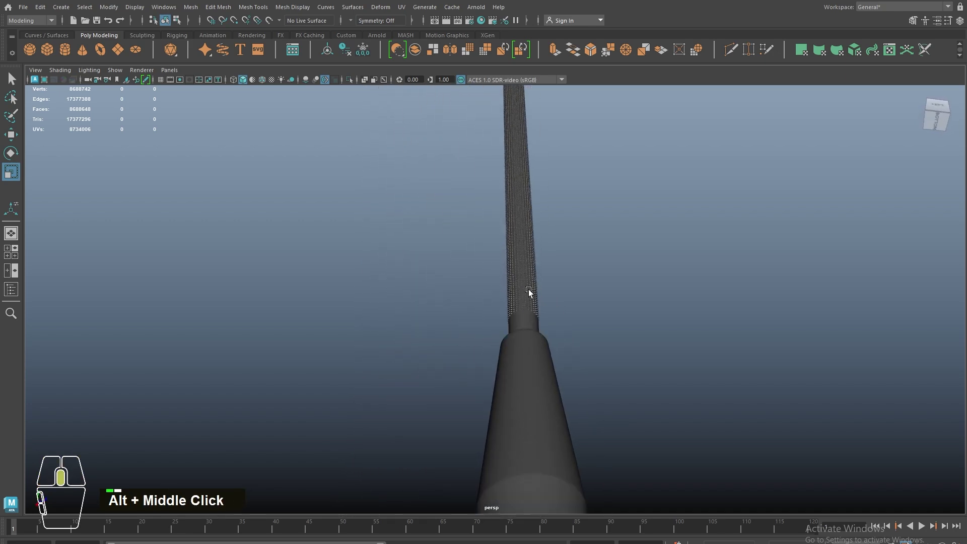
pyautogui.click(262, 79)
pyautogui.keyDown('alt'); pyautogui.moveTo(507, 281); pyautogui.dragTo(879, 457, button='right'); pyautogui.keyUp('alt')
pyautogui.keyDown('alt'); pyautogui.moveTo(879, 457); pyautogui.dragTo(796, 458); pyautogui.keyUp('alt')
pyautogui.scroll(-3, 442, 404)
pyautogui.keyDown('alt'); pyautogui.moveTo(443, 403); pyautogui.dragTo(470, 305, button='middle'); pyautogui.keyUp('alt')
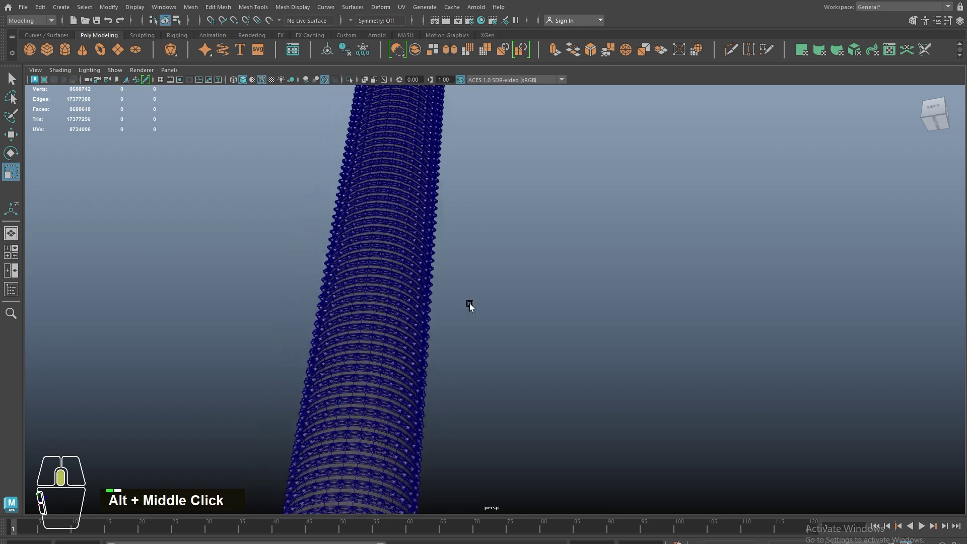
# Step: Examine the wireframe of the bottle-like body and neck from below, and turn off the wireframe overlay
pyautogui.scroll(-3, 503, 240)
pyautogui.keyDown('alt'); pyautogui.moveTo(504, 241); pyautogui.dragTo(522, 260, button='middle'); pyautogui.keyUp('alt')
pyautogui.scroll(-6, 533, 205)
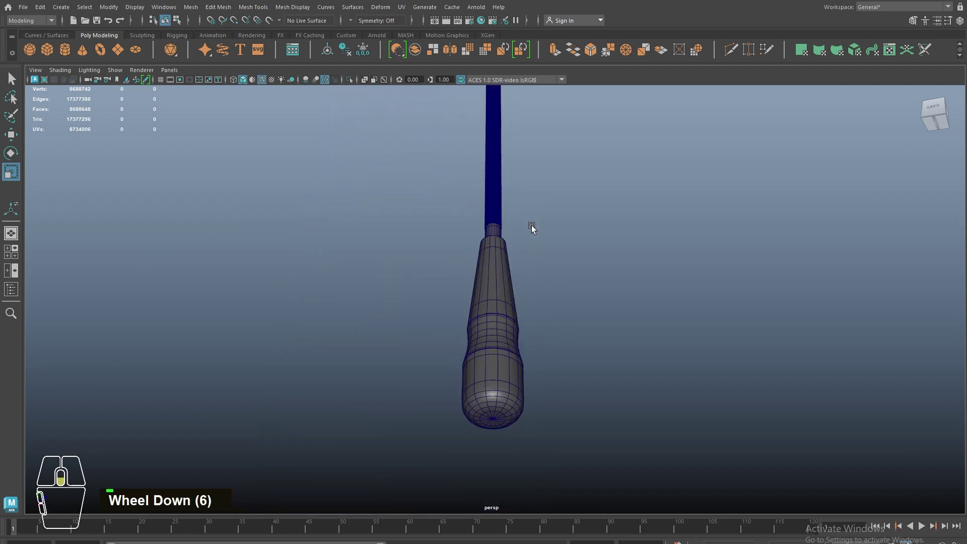
pyautogui.keyDown('alt'); pyautogui.moveTo(531, 225); pyautogui.dragTo(504, 282); pyautogui.keyUp('alt')
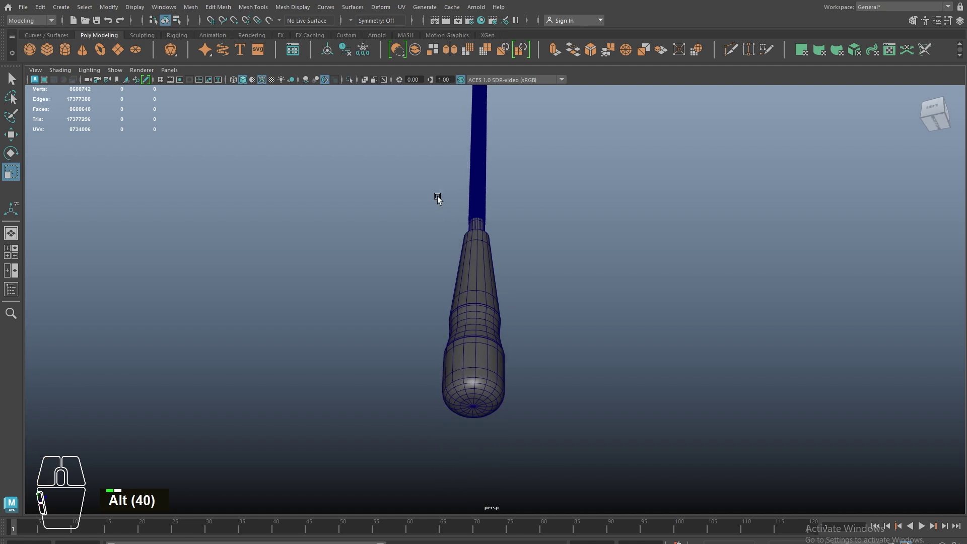
pyautogui.keyDown('alt'); pyautogui.moveTo(438, 196); pyautogui.dragTo(442, 253, button='middle'); pyautogui.keyUp('alt')
pyautogui.click(259, 81)
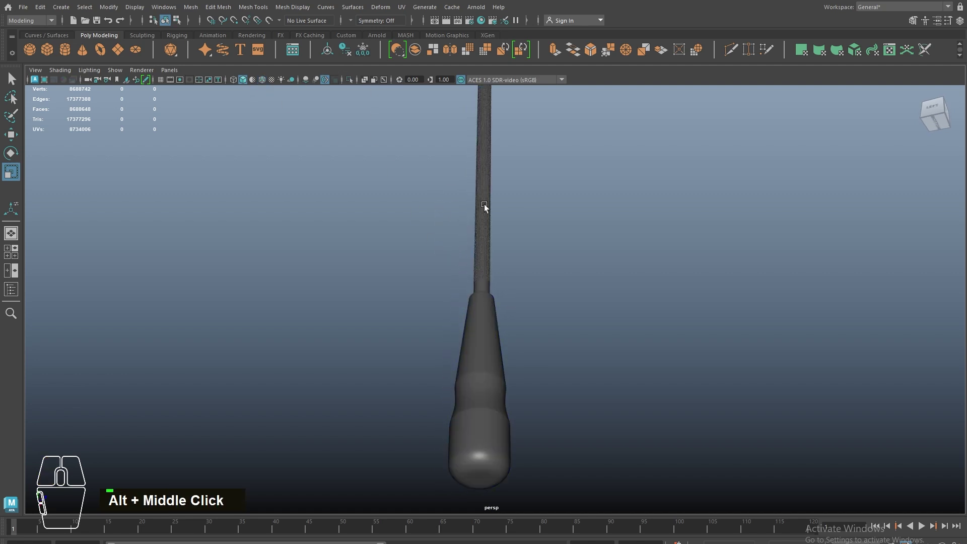
# Step: Examine the complete shaded model from several sides, ending with the whole body and column in view
pyautogui.keyDown('alt'); pyautogui.moveTo(495, 209); pyautogui.dragTo(476, 240); pyautogui.keyUp('alt')
pyautogui.keyDown('alt'); pyautogui.moveTo(437, 211); pyautogui.dragTo(457, 307, button='middle'); pyautogui.keyUp('alt')
pyautogui.keyDown('alt'); pyautogui.scroll(-3, 457, 306); pyautogui.keyUp('alt')
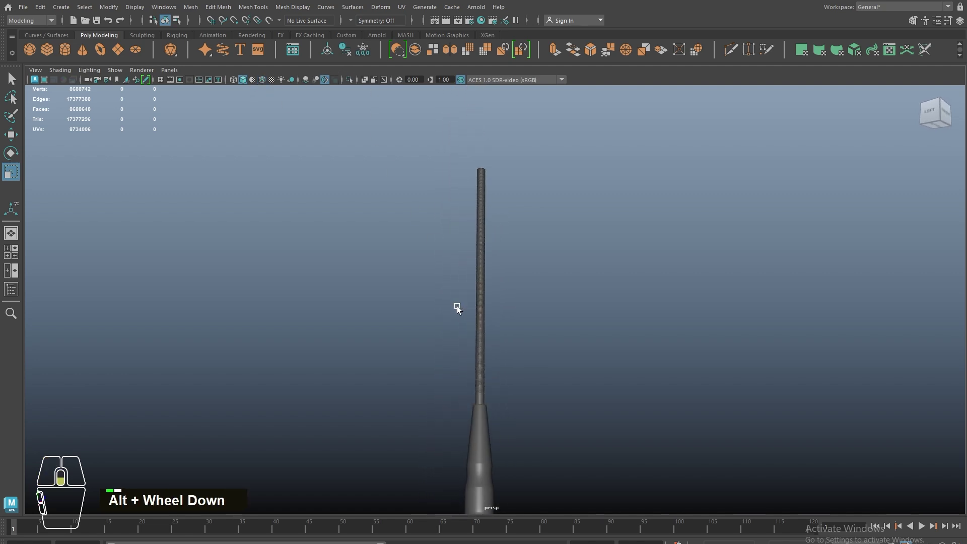
pyautogui.keyDown('alt'); pyautogui.moveTo(457, 307); pyautogui.dragTo(369, 378); pyautogui.keyUp('alt')
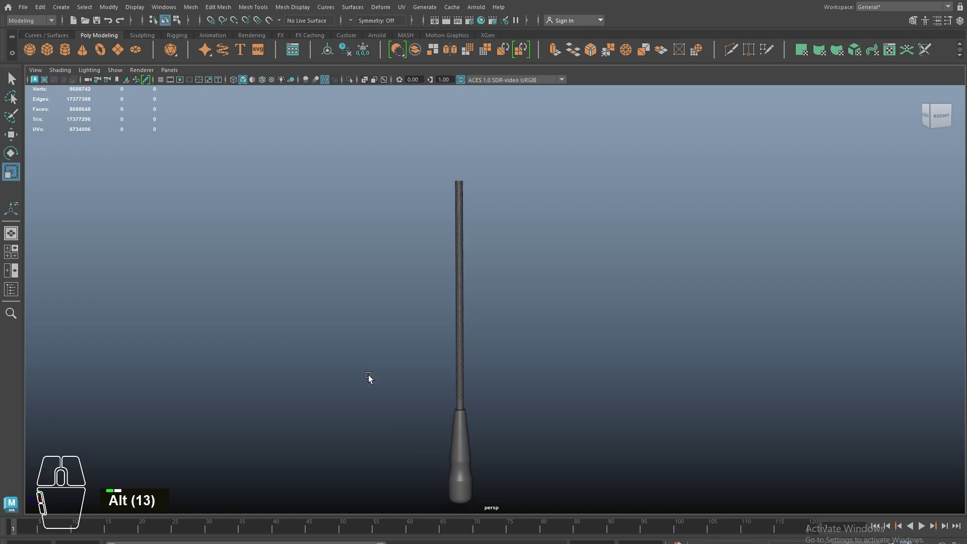
pyautogui.keyDown('alt'); pyautogui.moveTo(446, 374); pyautogui.dragTo(453, 370, button='middle'); pyautogui.keyUp('alt')
pyautogui.keyDown('alt'); pyautogui.moveTo(452, 370); pyautogui.dragTo(486, 387); pyautogui.keyUp('alt')
pyautogui.keyDown('alt'); pyautogui.moveTo(486, 385); pyautogui.dragTo(548, 346, button='middle'); pyautogui.keyUp('alt')
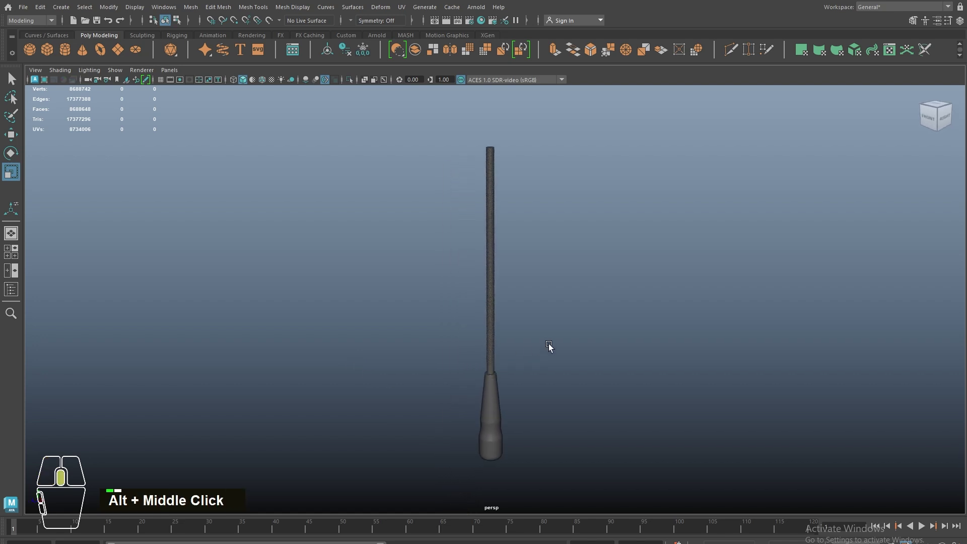